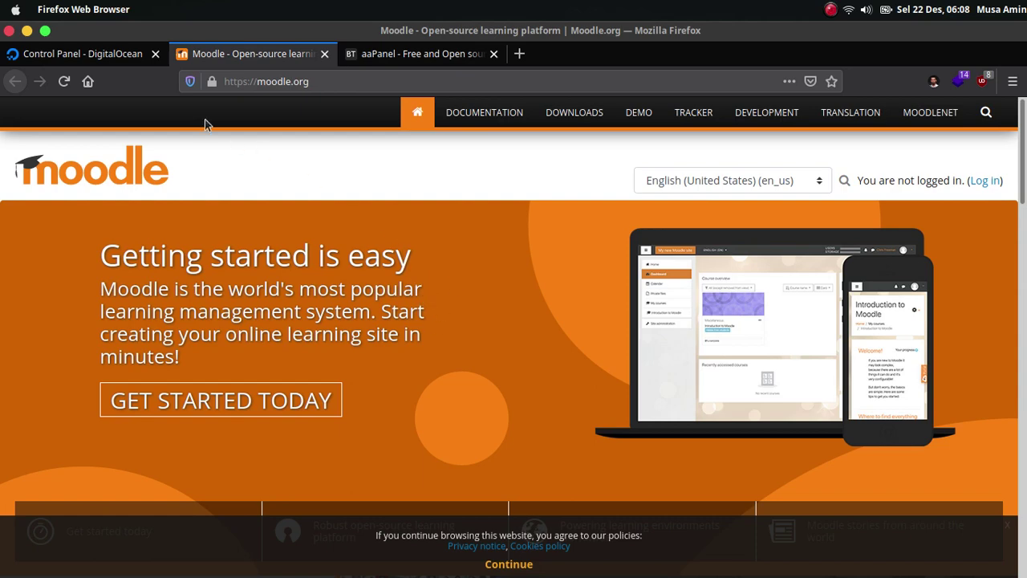
- Find the moodle.defnex.com A record pointing to 139.59.239.101 on the defnex.com Networking page
{"action": "left_click", "coordinate": [117, 56]}
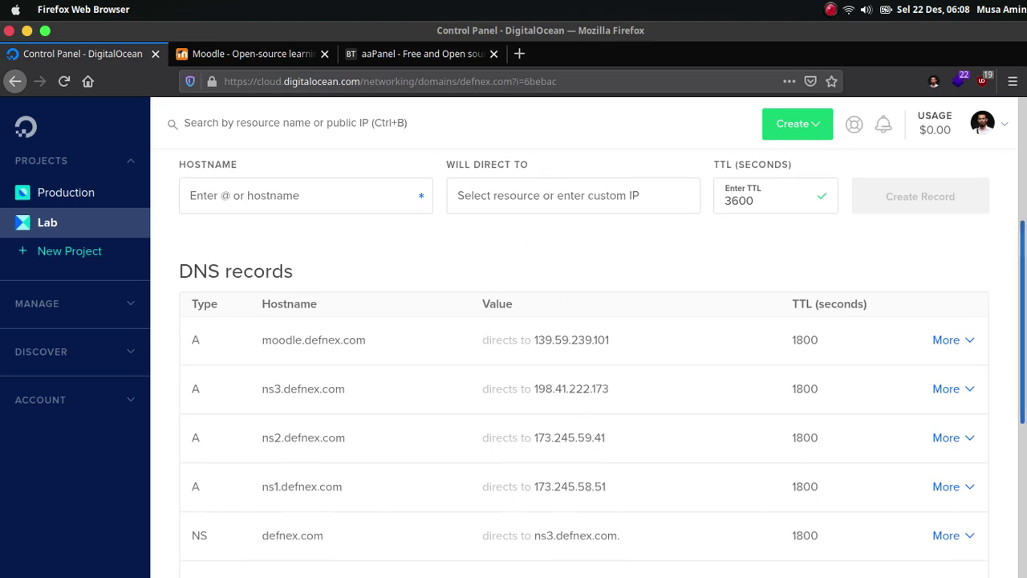
{"action": "scroll", "coordinate": [441, 267], "scroll_direction": "up", "scroll_amount": 1}
{"action": "scroll", "coordinate": [601, 364], "scroll_direction": "up", "scroll_amount": 1}
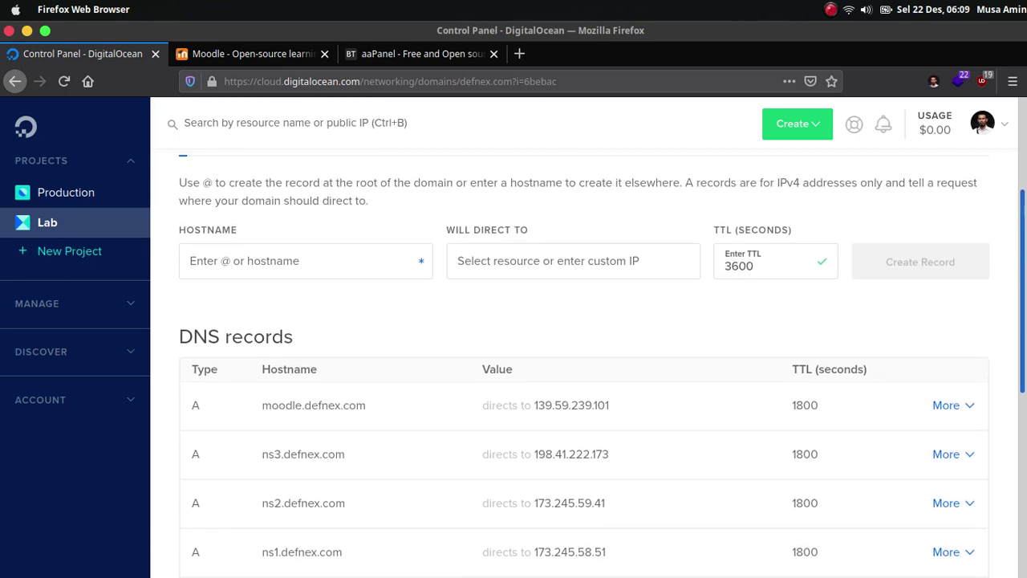
{"action": "scroll", "coordinate": [955, 321], "scroll_direction": "down", "scroll_amount": 1}
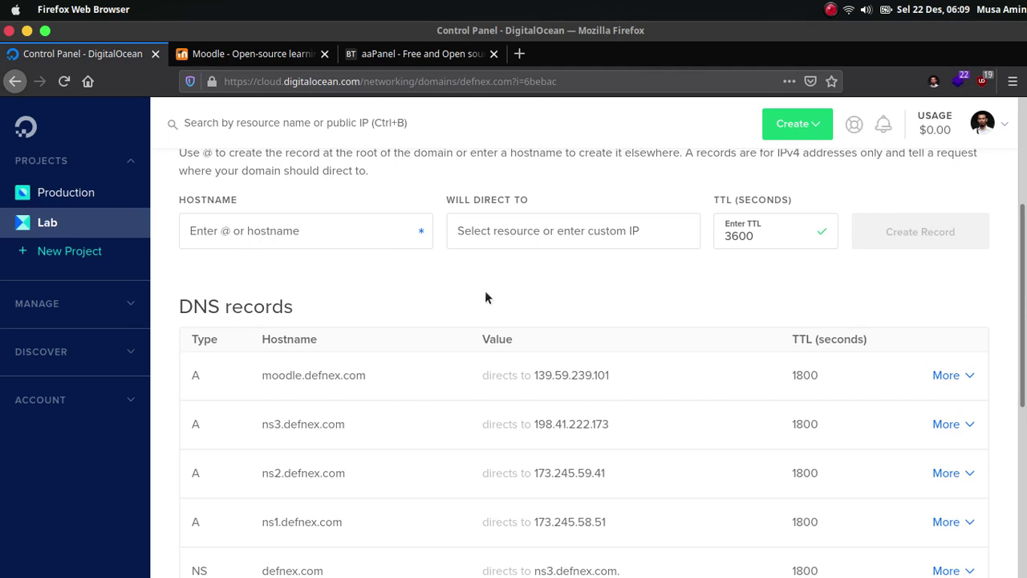
{"action": "scroll", "coordinate": [486, 293], "scroll_direction": "up", "scroll_amount": 5}
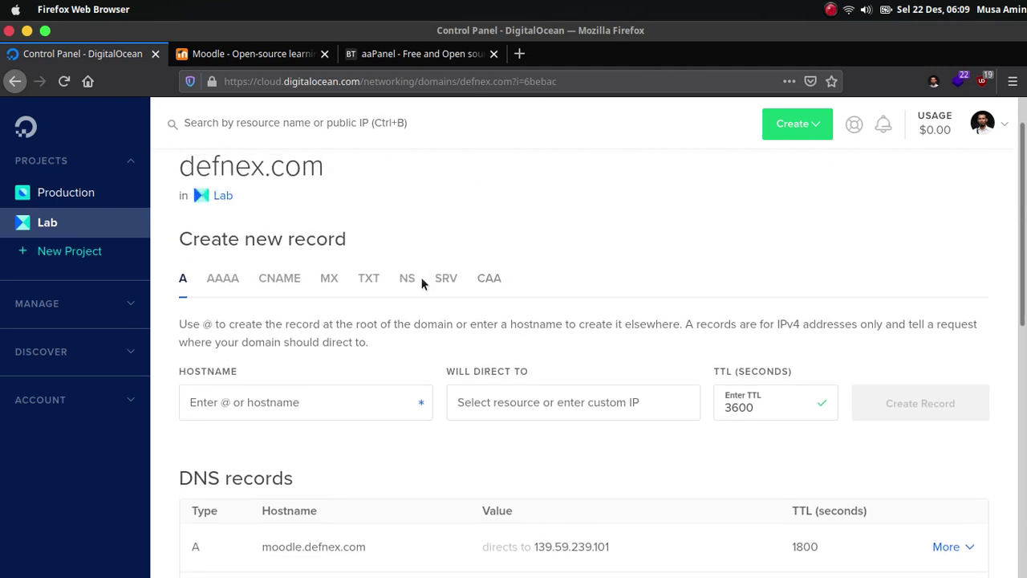
{"action": "mouse_move", "coordinate": [277, 558]}
{"action": "mouse_move", "coordinate": [325, 557]}
{"action": "mouse_move", "coordinate": [556, 557]}
- Copy the CentOS installation command from aapanel.com's Installation section
{"action": "left_click", "coordinate": [440, 63]}
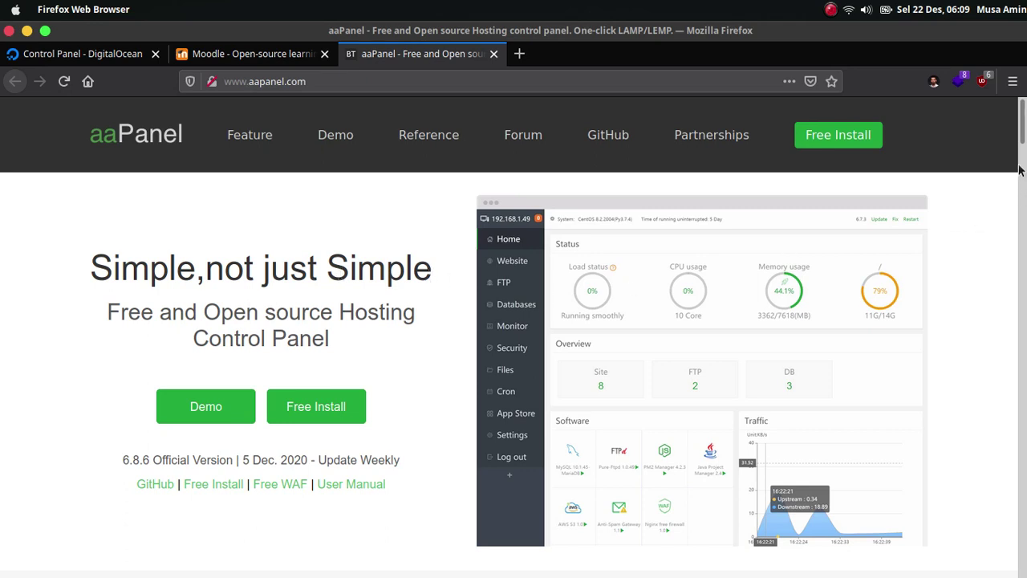
{"action": "left_click_drag", "start_coordinate": [1023, 138], "coordinate": [1019, 499]}
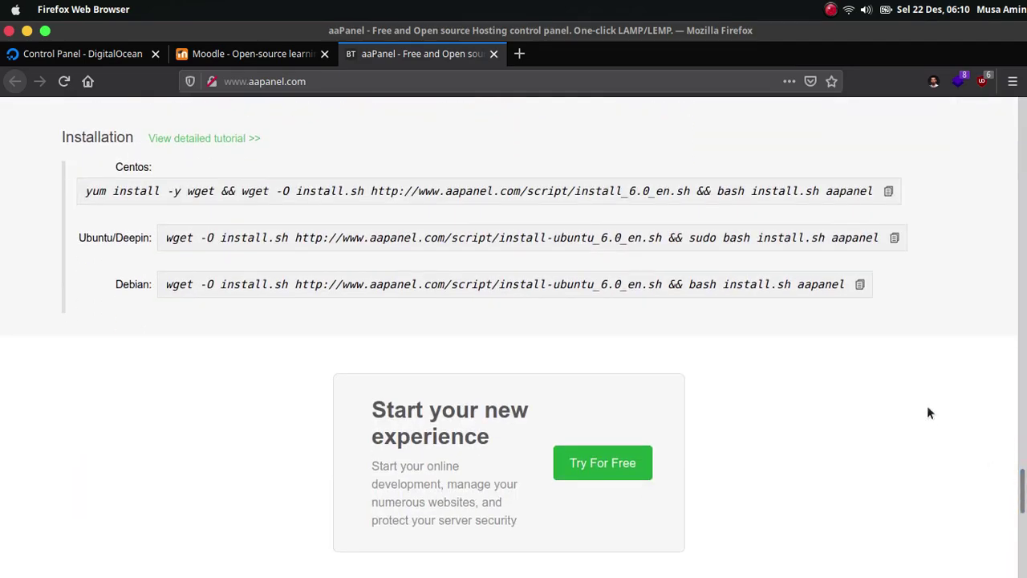
{"action": "scroll", "coordinate": [428, 277], "scroll_direction": "up", "scroll_amount": 5}
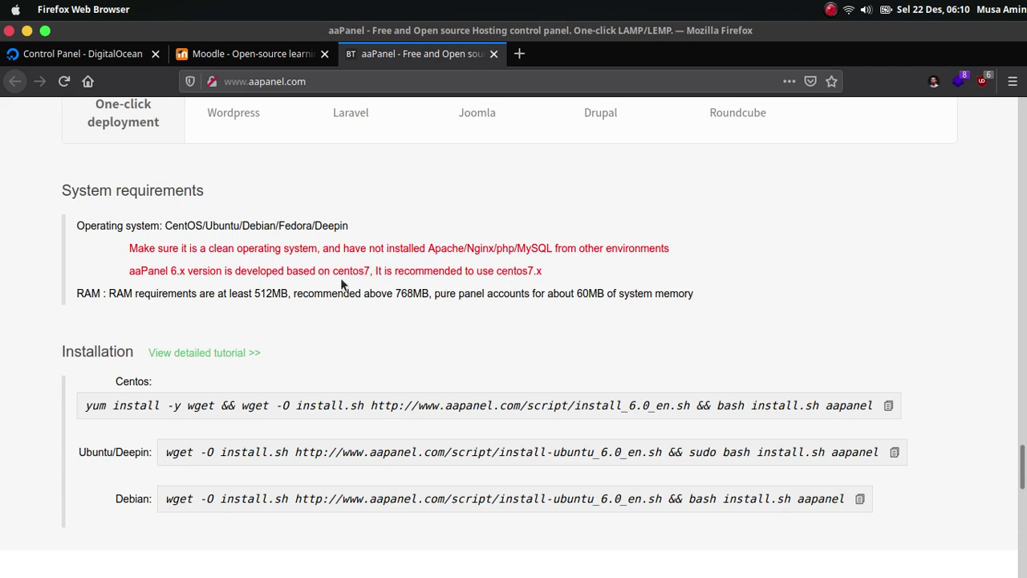
{"action": "left_click", "coordinate": [888, 409]}
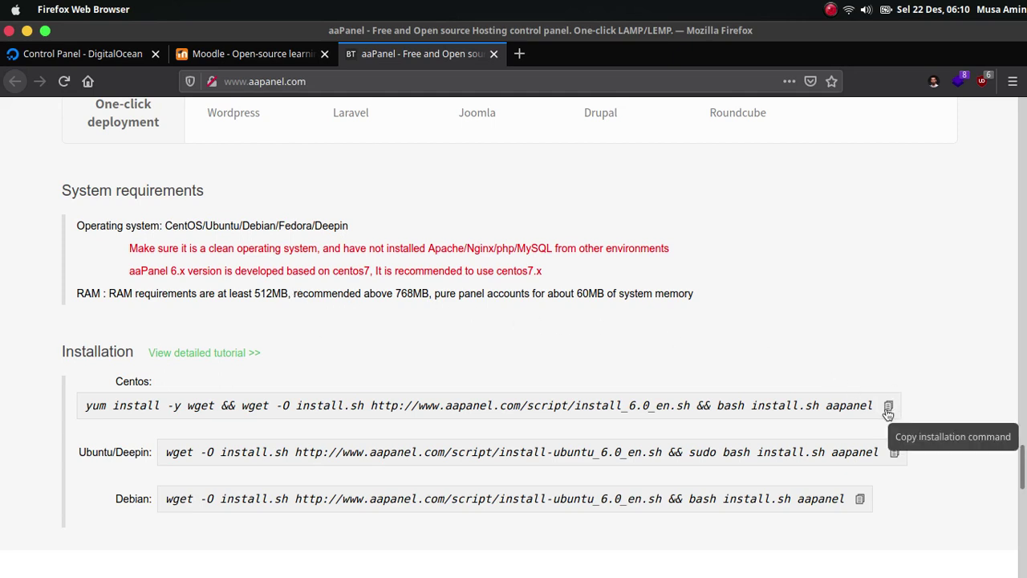
{"action": "left_click", "coordinate": [888, 409]}
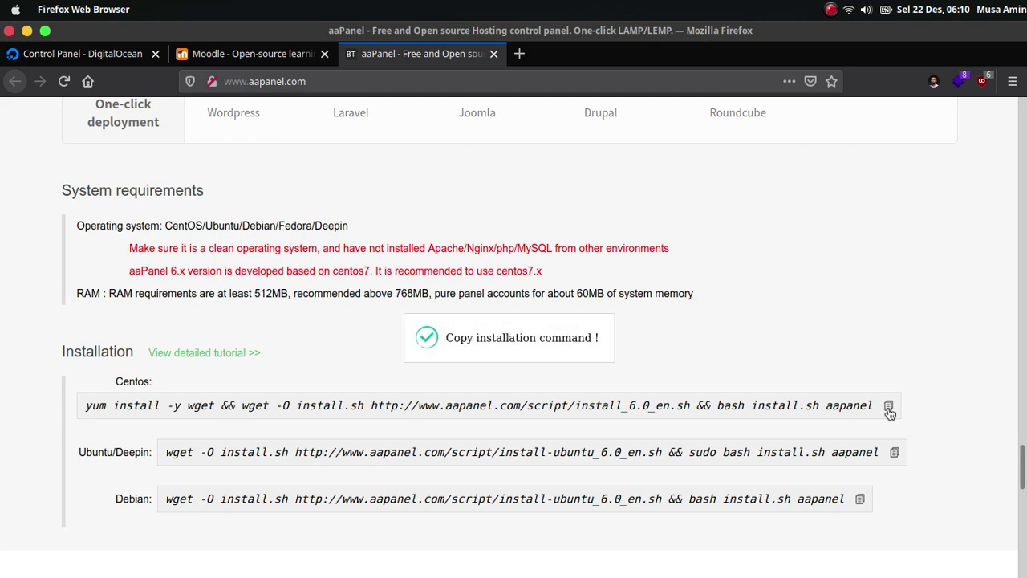
- Paste and run the aaPanel CentOS install command in the server terminal
{"action": "mouse_move", "coordinate": [610, 571]}
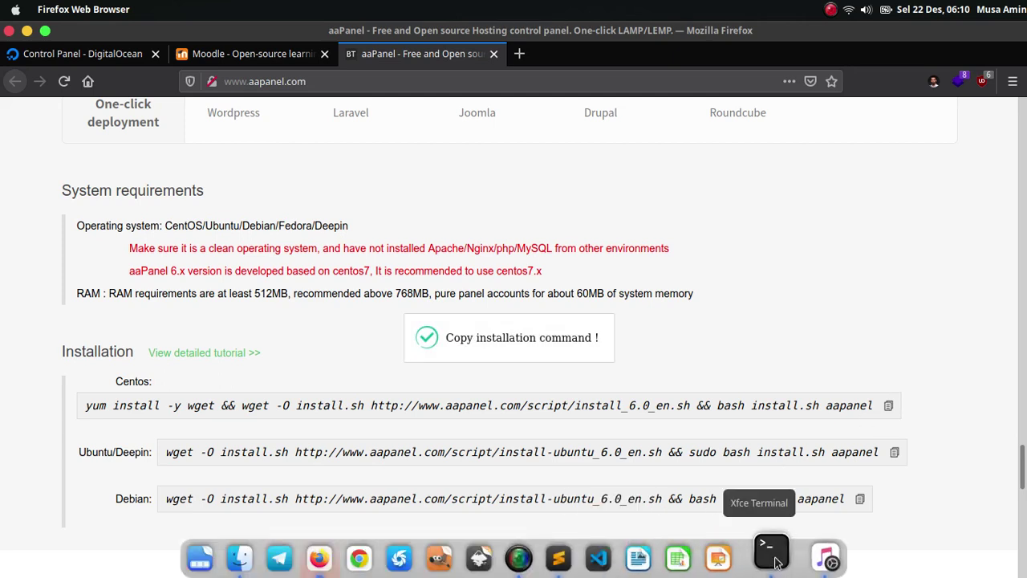
{"action": "left_click", "coordinate": [768, 547]}
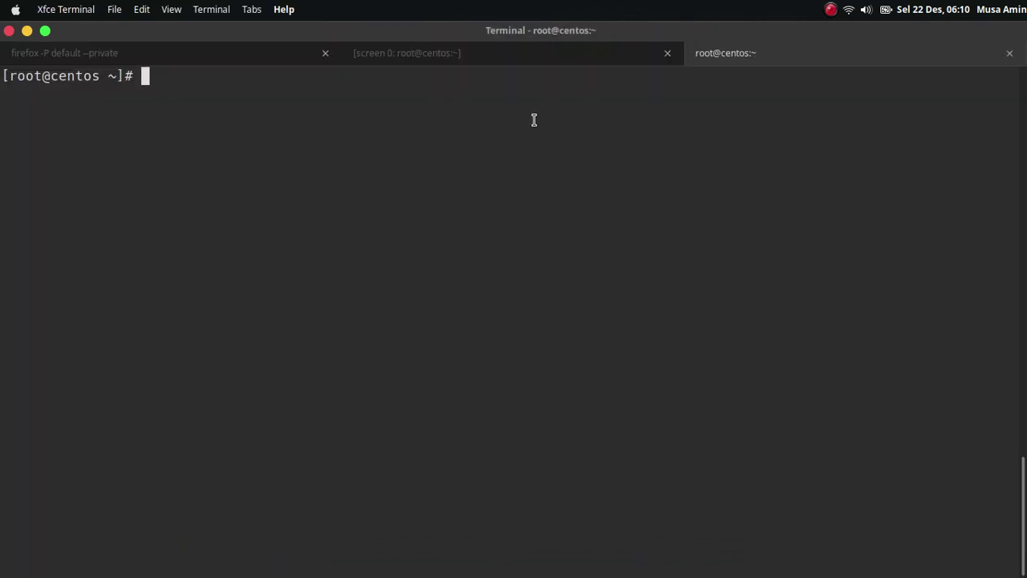
{"action": "right_click", "coordinate": [493, 187]}
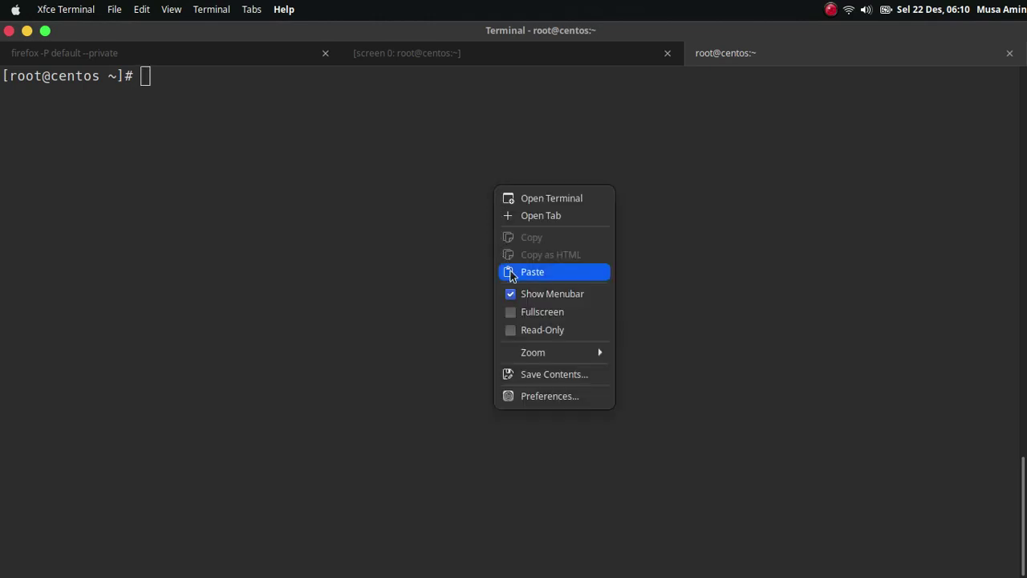
{"action": "left_click", "coordinate": [510, 271]}
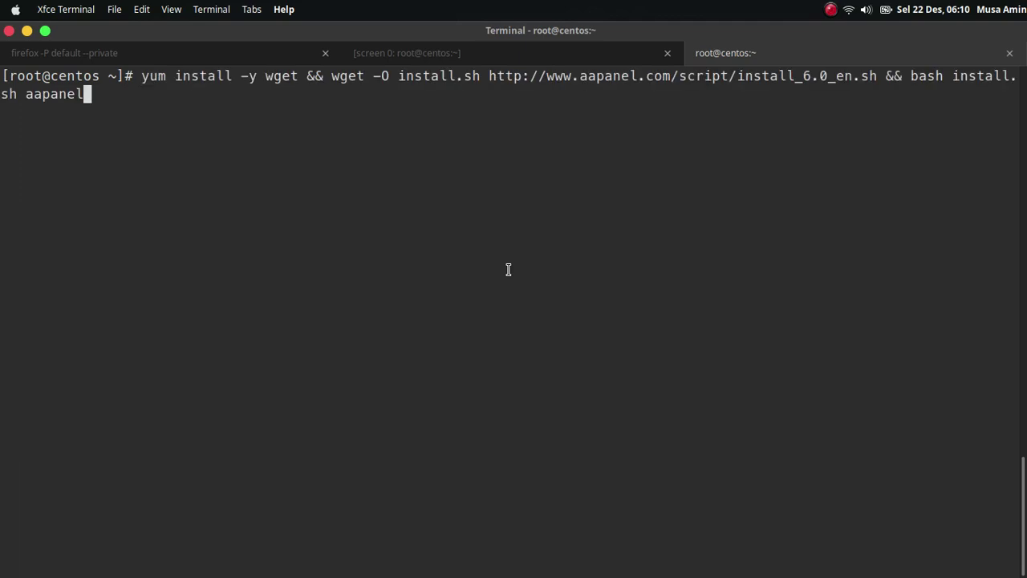
{"action": "key", "text": "Return"}
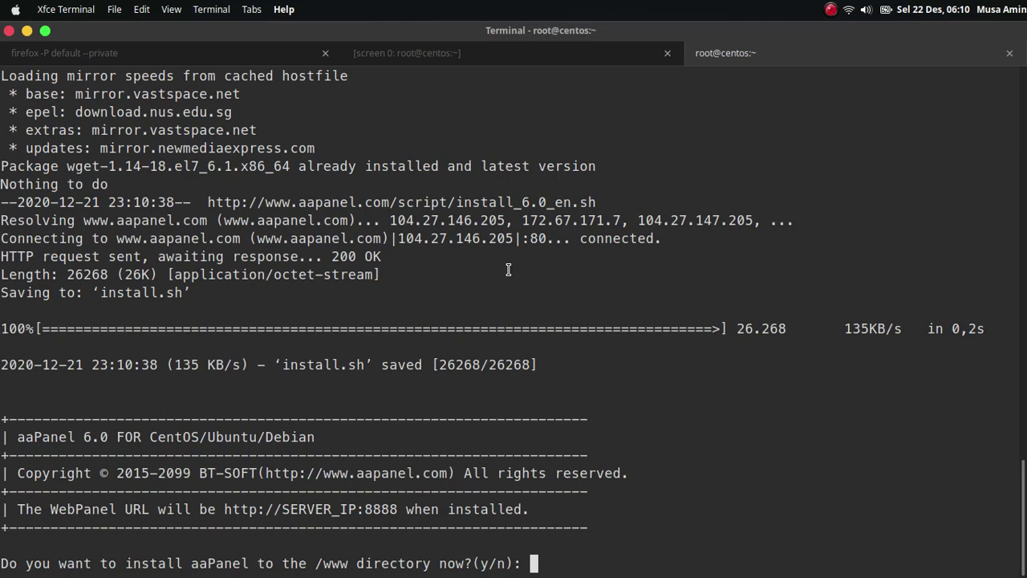
- Answer y to install into /www and yes to panel SSL, then view the finished output
{"action": "type", "text": "y"}
{"action": "key", "text": "Return"}
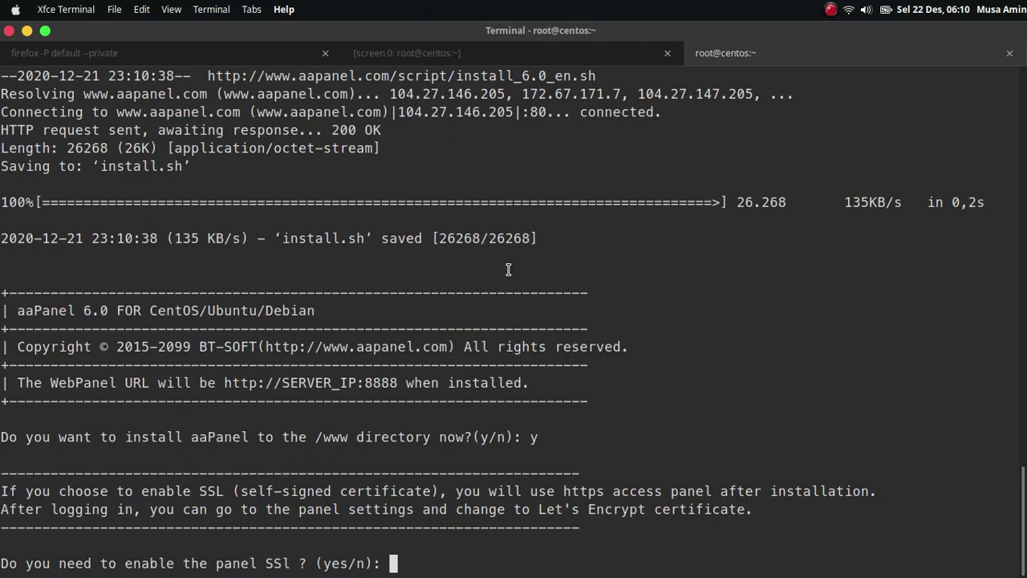
{"action": "type", "text": "yes"}
{"action": "left_click", "coordinate": [500, 60]}
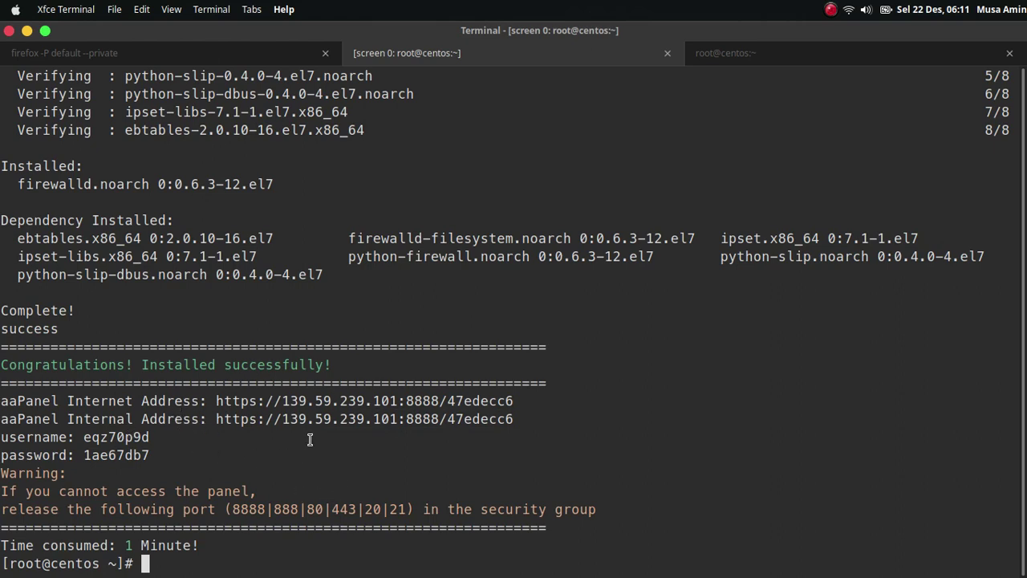
- Reprint aaPanel's default login info with /bin/bt 14 and copy the panel's link address
{"action": "type", "text": "/bin/bt "}
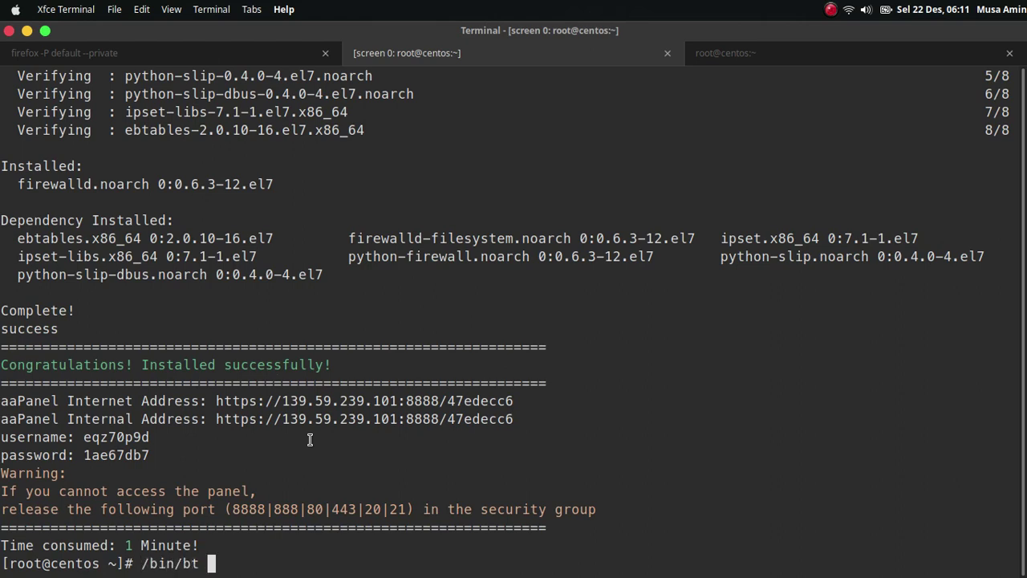
{"action": "type", "text": "14"}
{"action": "key", "text": "Return"}
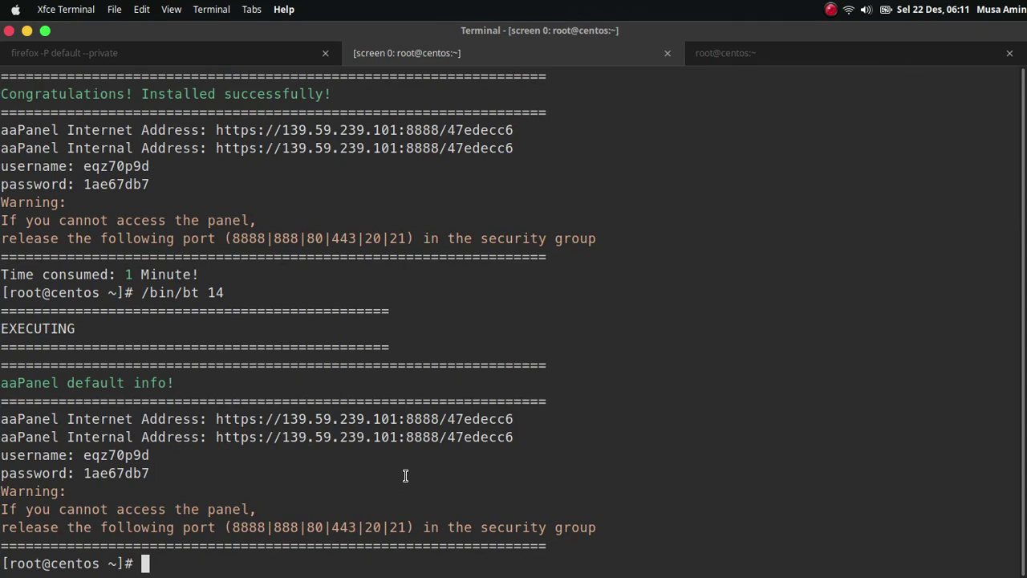
{"action": "right_click", "coordinate": [405, 419]}
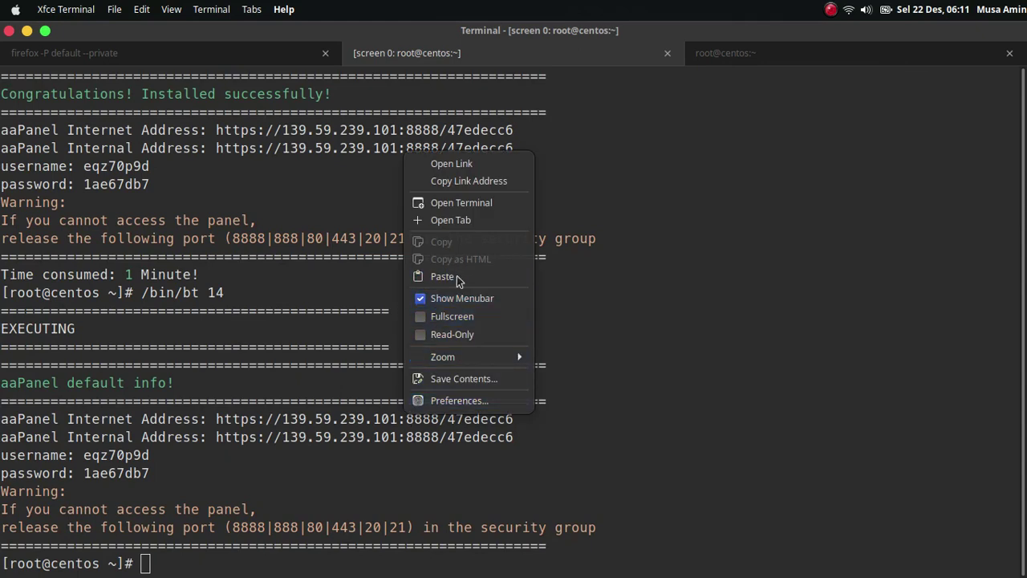
{"action": "left_click", "coordinate": [599, 365]}
{"action": "right_click", "coordinate": [494, 435]}
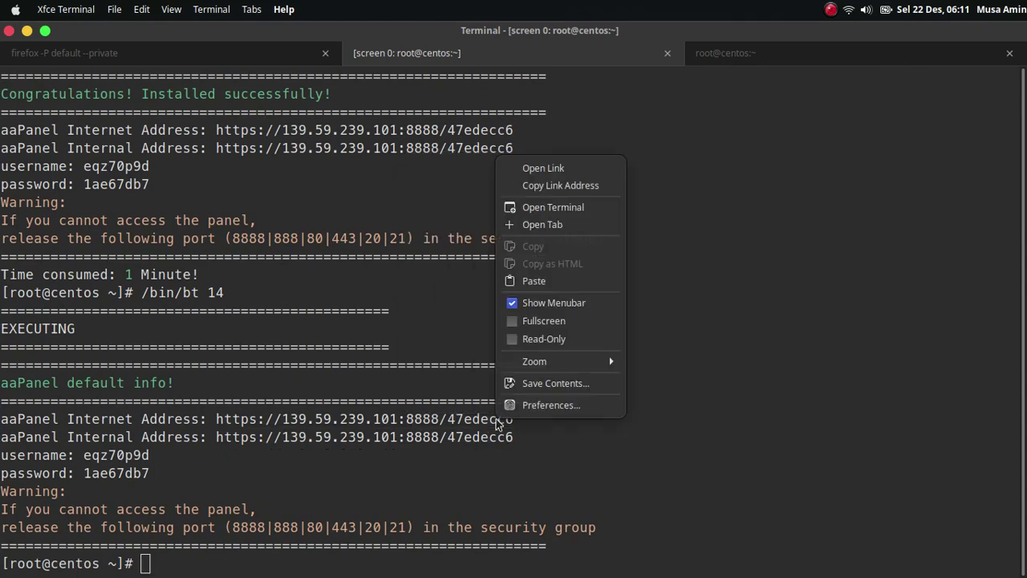
{"action": "left_click", "coordinate": [562, 186]}
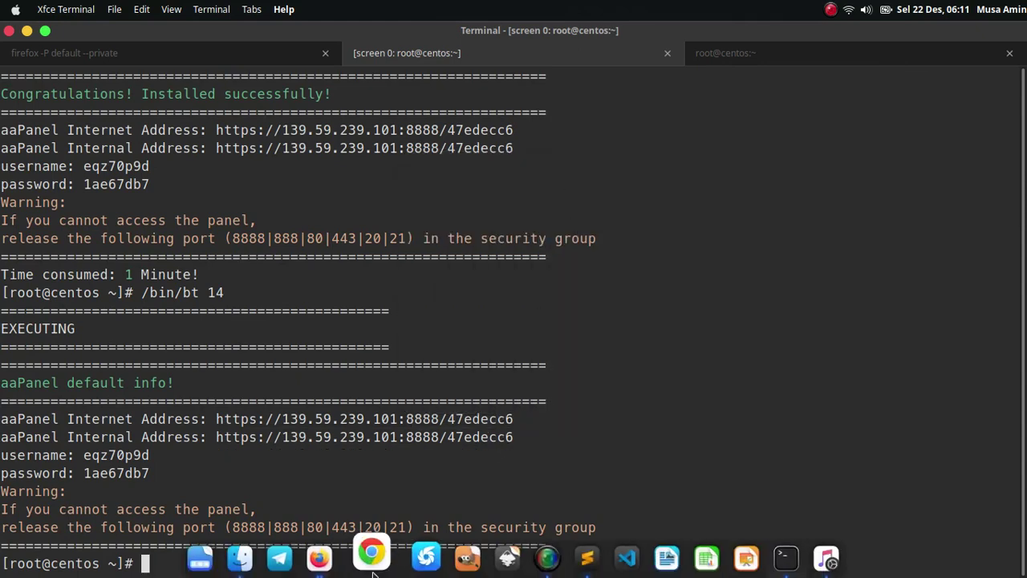
{"action": "left_click", "coordinate": [333, 558]}
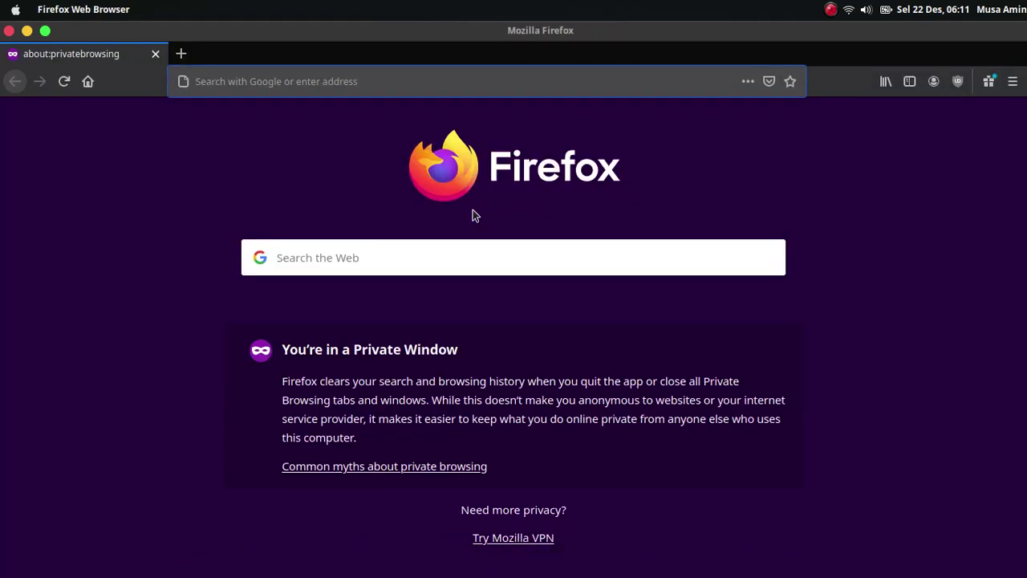
- Load the copied panel address and accept the certificate risk to reach the login page
{"action": "key", "text": "ctrl+v"}
{"action": "key", "text": "Return"}
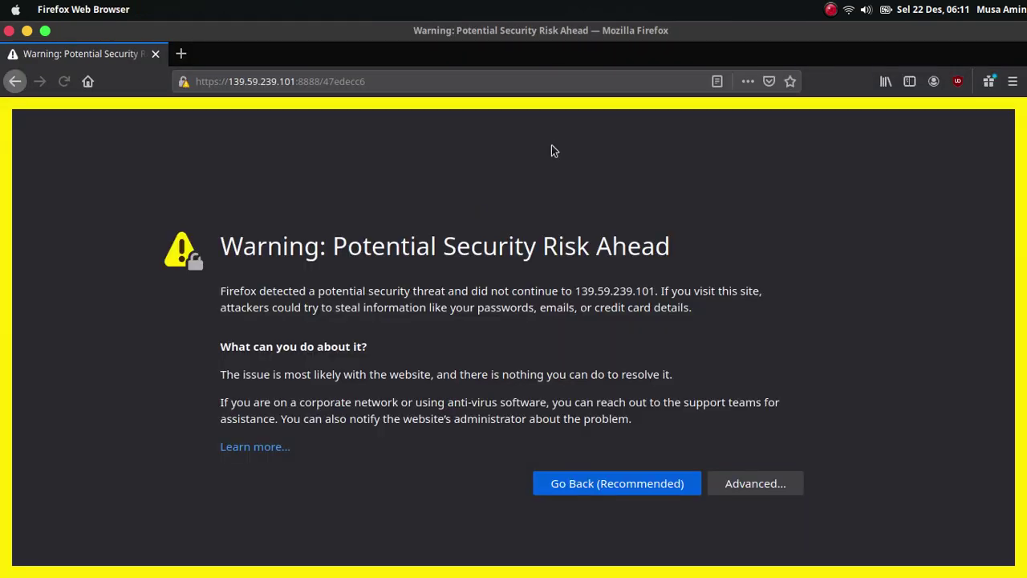
{"action": "left_click", "coordinate": [765, 474]}
{"action": "left_click", "coordinate": [671, 510]}
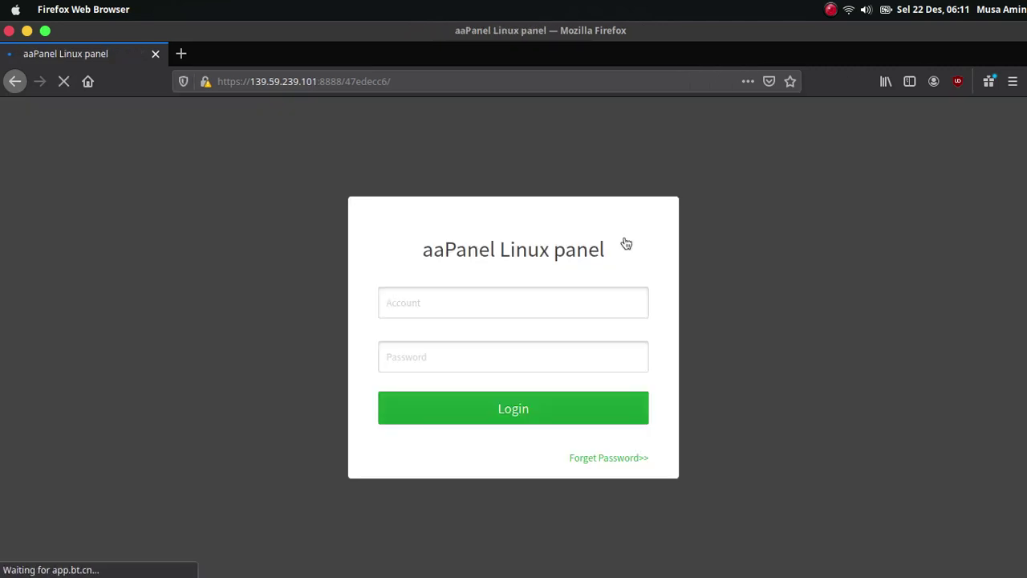
- Copy the default panel username from the terminal into the login account field
{"action": "key", "text": "alt+Tab"}
{"action": "double_click", "coordinate": [108, 455]}
{"action": "right_click", "coordinate": [109, 455]}
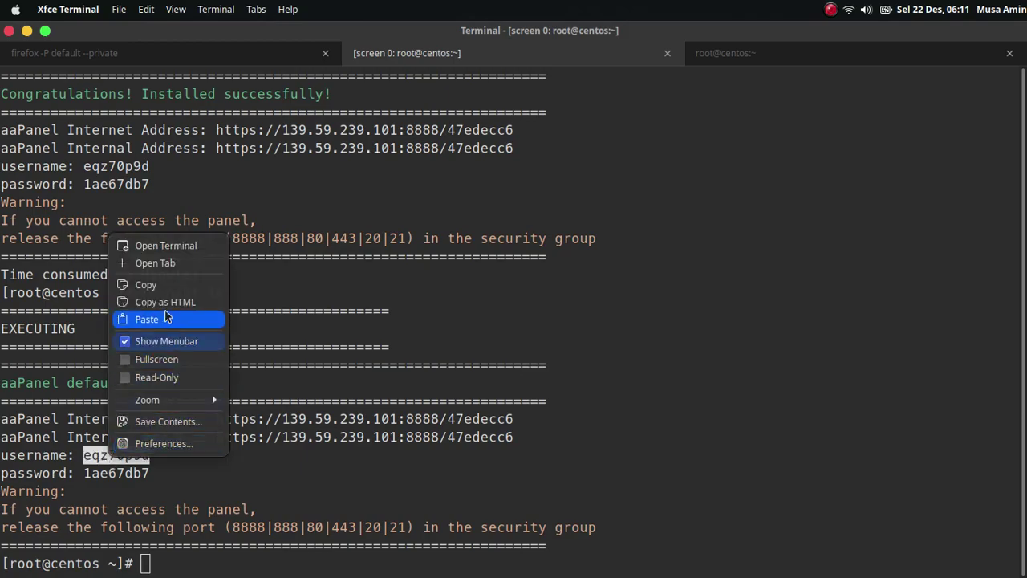
{"action": "left_click", "coordinate": [165, 285]}
{"action": "left_click", "coordinate": [536, 311]}
{"action": "key", "text": "ctrl+v"}
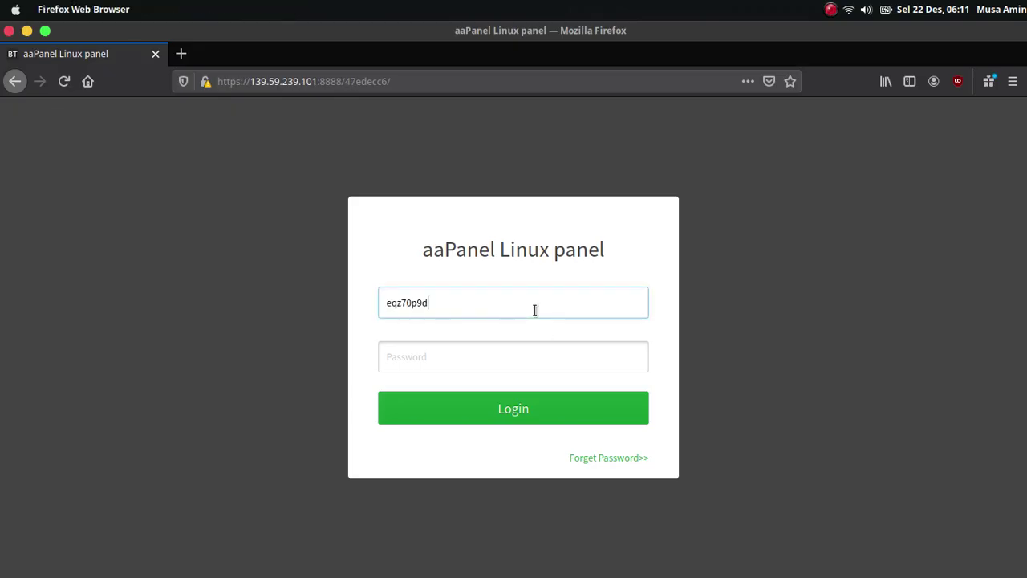
{"action": "key", "text": "Tab"}
- Copy the default panel password from the terminal into the password field and log in
{"action": "key", "text": "alt+Tab"}
{"action": "double_click", "coordinate": [131, 473]}
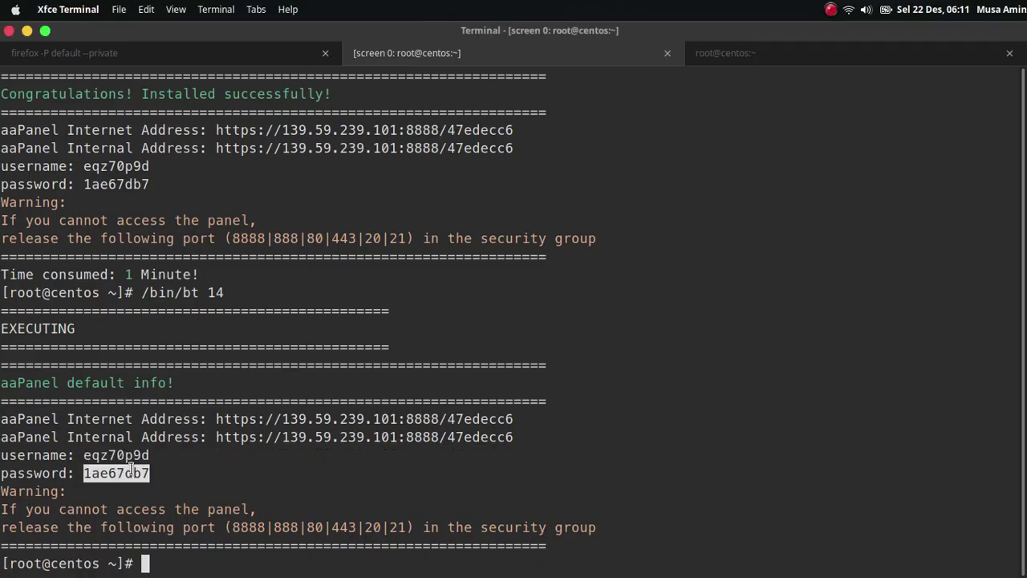
{"action": "right_click", "coordinate": [132, 473]}
{"action": "left_click", "coordinate": [169, 298]}
{"action": "key", "text": "alt+Tab"}
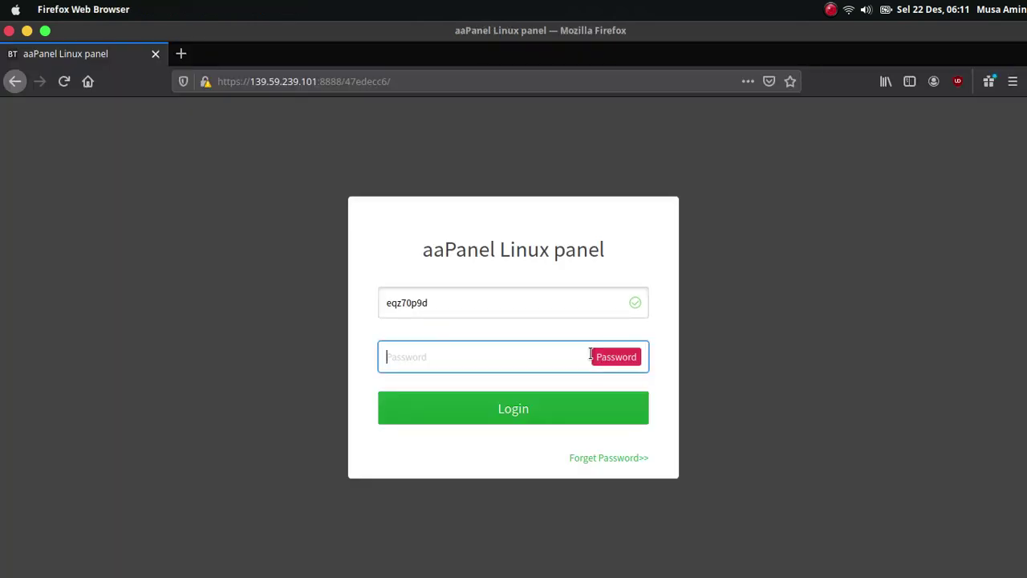
{"action": "key", "text": "ctrl+v"}
{"action": "left_click", "coordinate": [535, 406]}
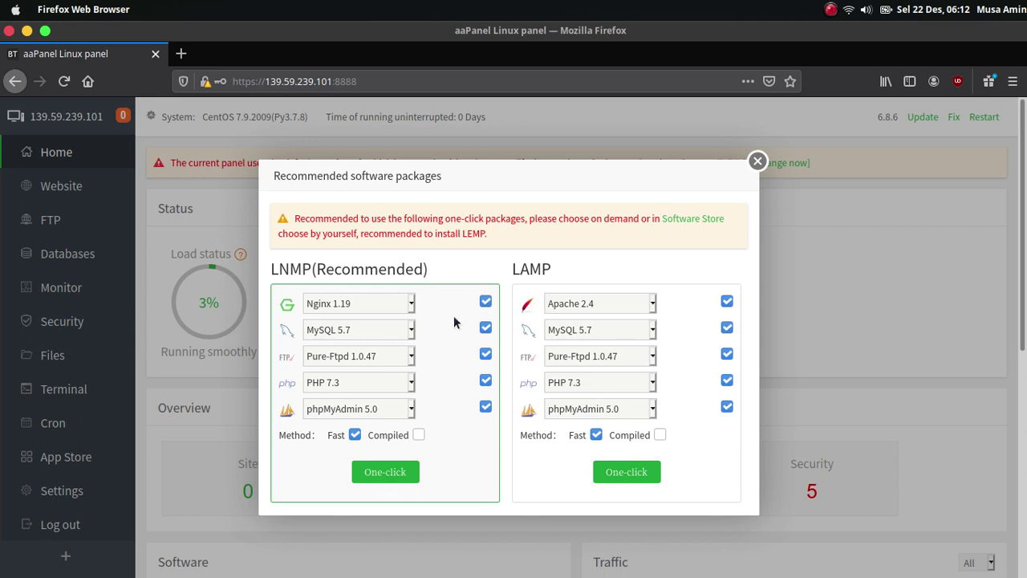
- Choose Nginx 1.19, MariaDB 10.4, PHP 7.4 and phpMyAdmin 5.0 for LNMP and start the one-click install
{"action": "left_click", "coordinate": [394, 301]}
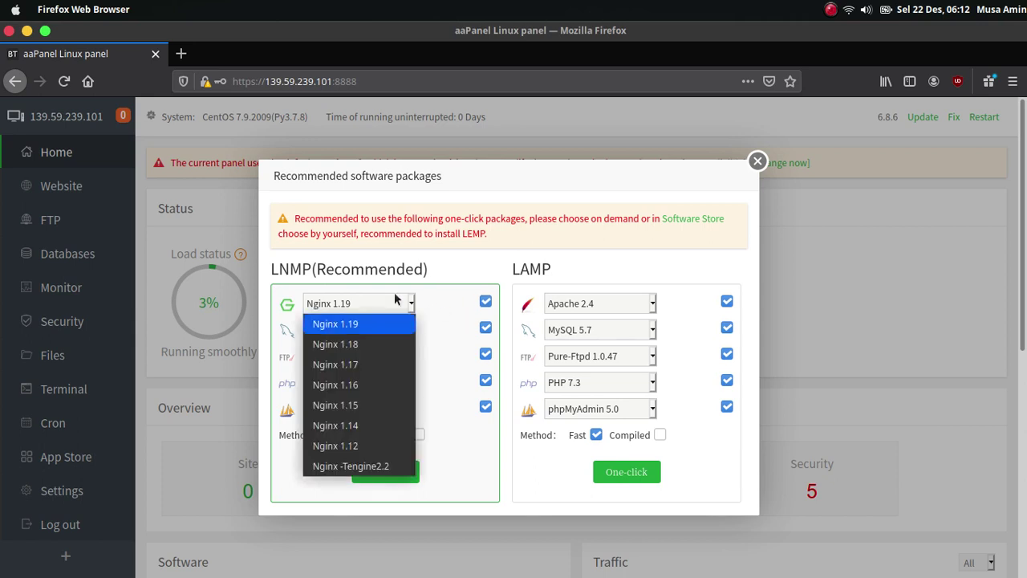
{"action": "left_click", "coordinate": [394, 299]}
{"action": "left_click", "coordinate": [384, 335]}
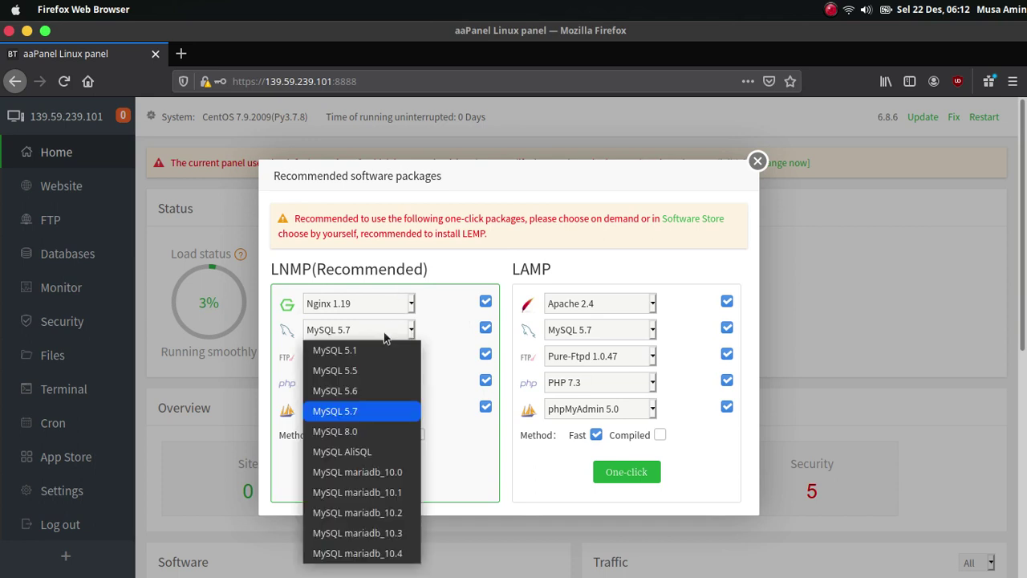
{"action": "left_click", "coordinate": [353, 555]}
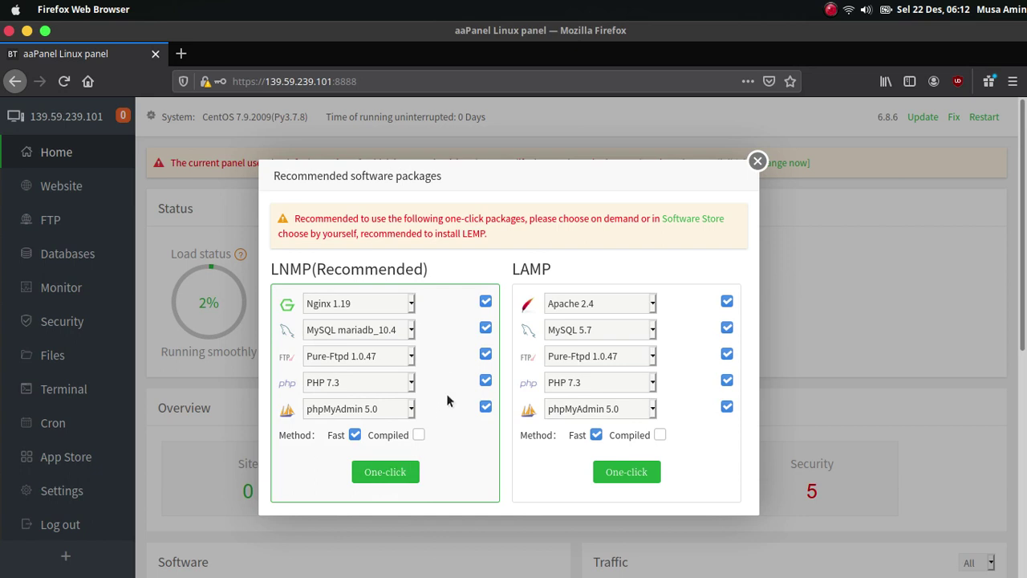
{"action": "left_click", "coordinate": [393, 385]}
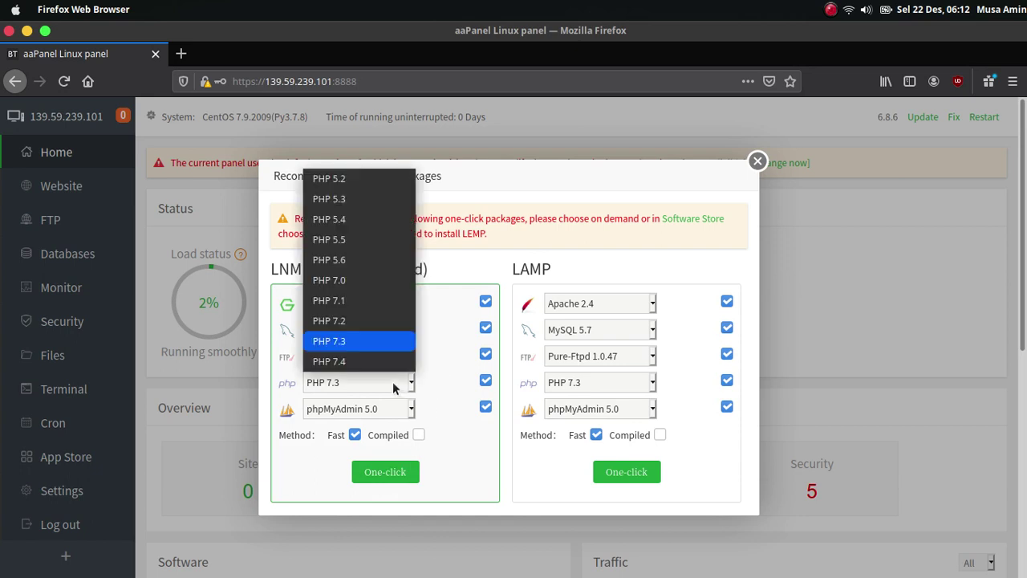
{"action": "left_click", "coordinate": [391, 367]}
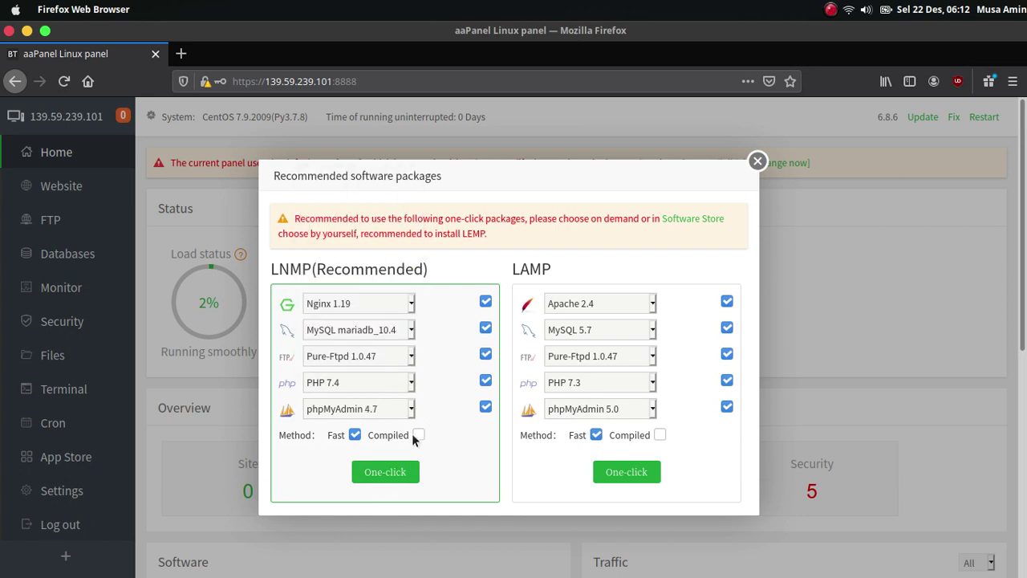
{"action": "left_click", "coordinate": [397, 410]}
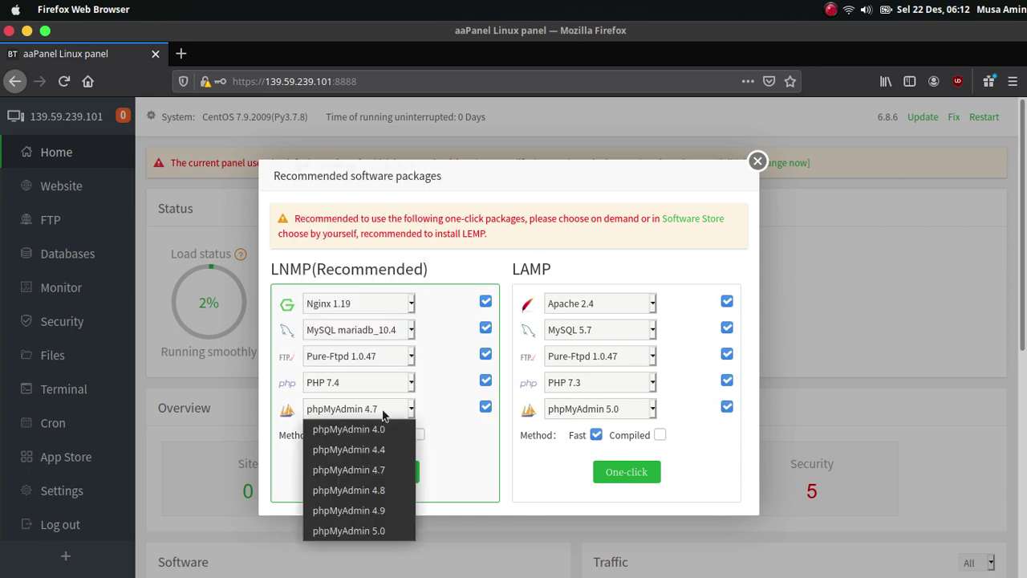
{"action": "left_click", "coordinate": [390, 529]}
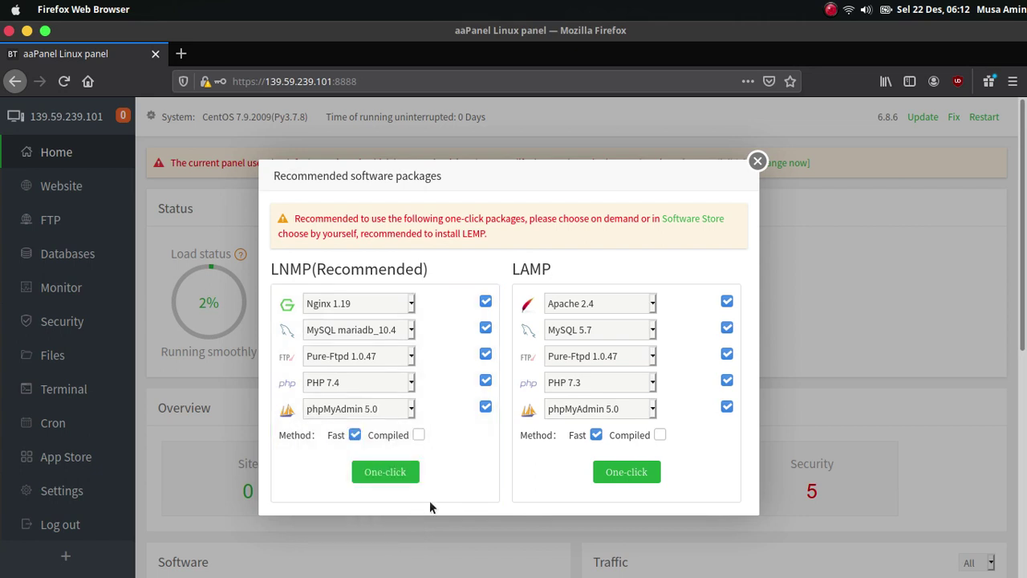
{"action": "left_click", "coordinate": [388, 477]}
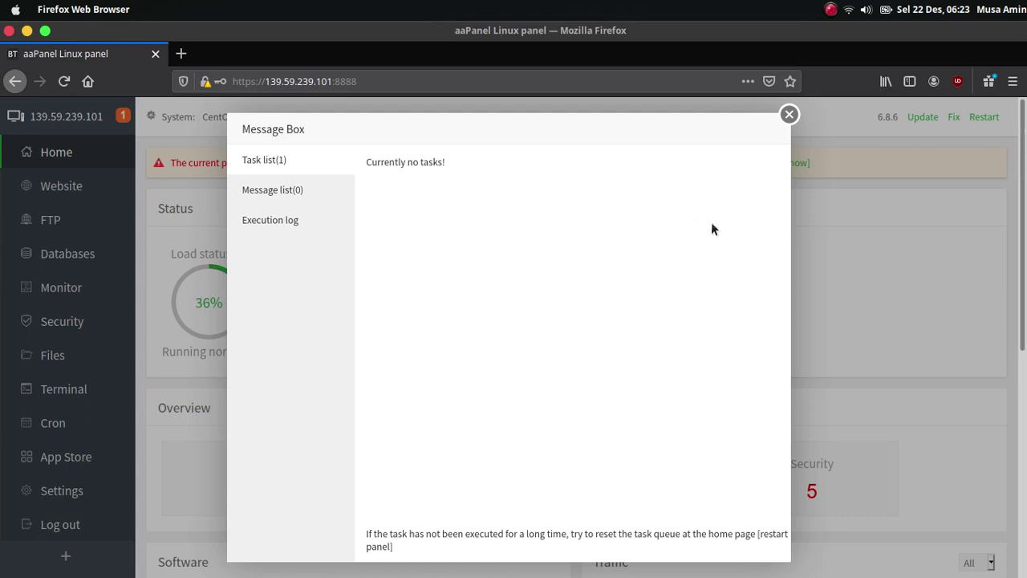
- Close the installation message box and open the App Store software list
{"action": "left_click", "coordinate": [790, 114]}
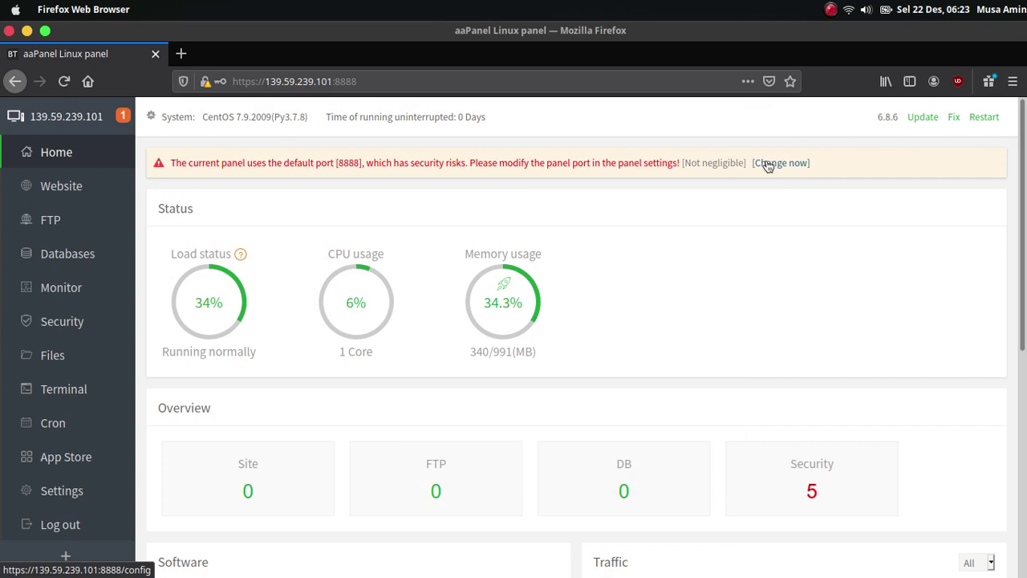
{"action": "scroll", "coordinate": [768, 165], "scroll_direction": "down", "scroll_amount": 2}
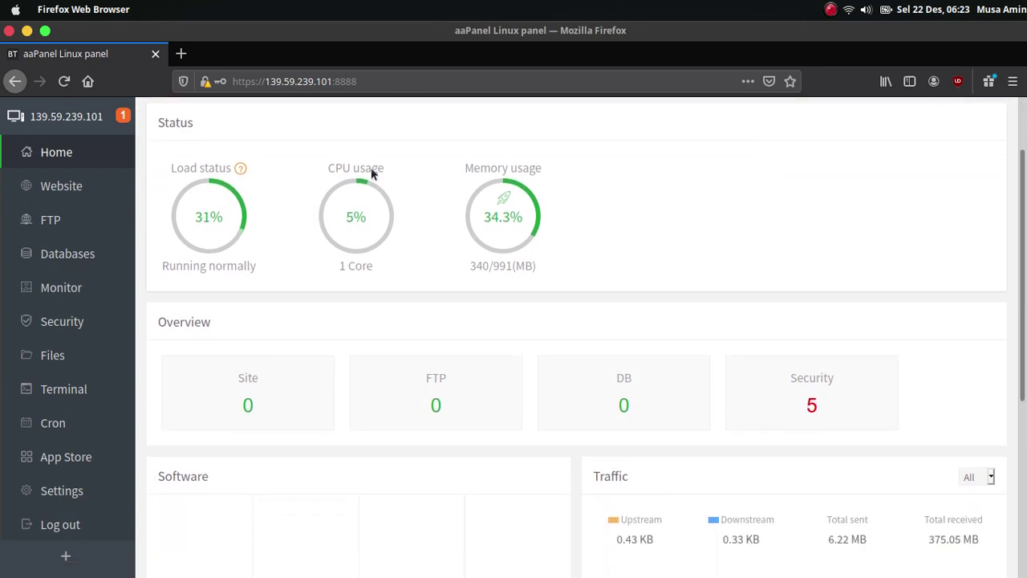
{"action": "left_click", "coordinate": [32, 464]}
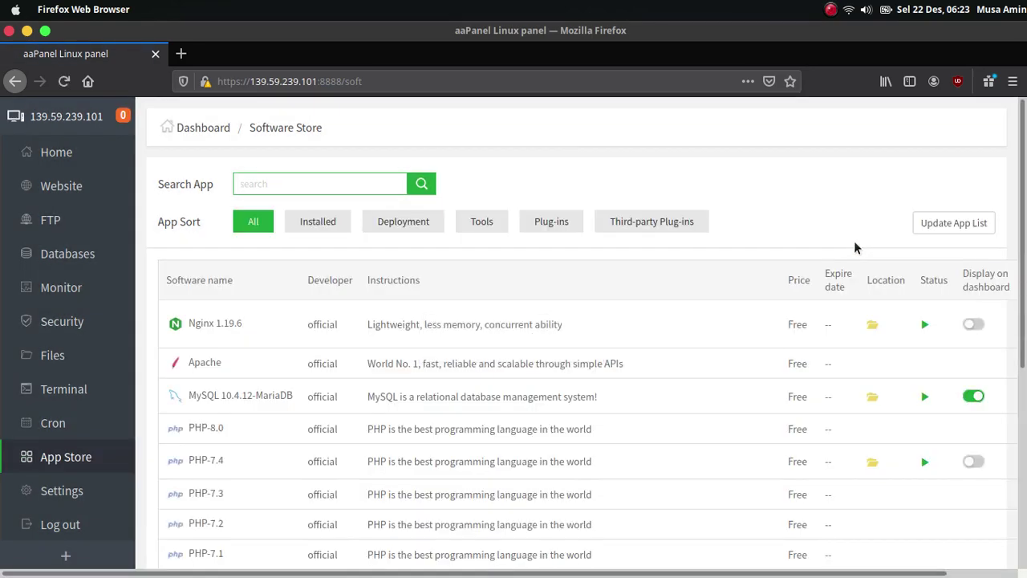
{"action": "scroll", "coordinate": [854, 248], "scroll_direction": "down", "scroll_amount": 2}
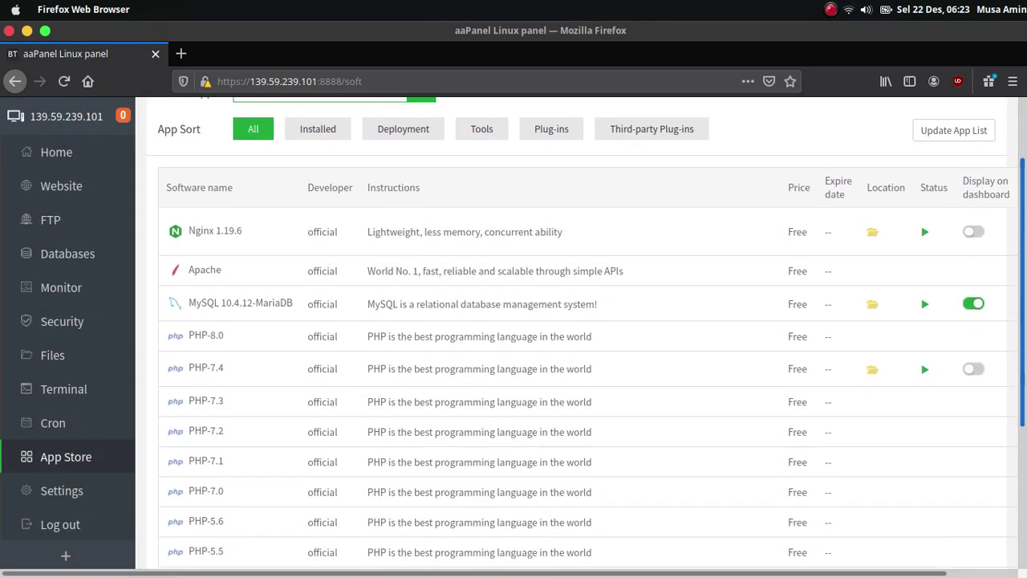
{"action": "scroll", "coordinate": [578, 321], "scroll_direction": "down", "scroll_amount": 5}
{"action": "scroll", "coordinate": [577, 333], "scroll_direction": "up", "scroll_amount": 7}
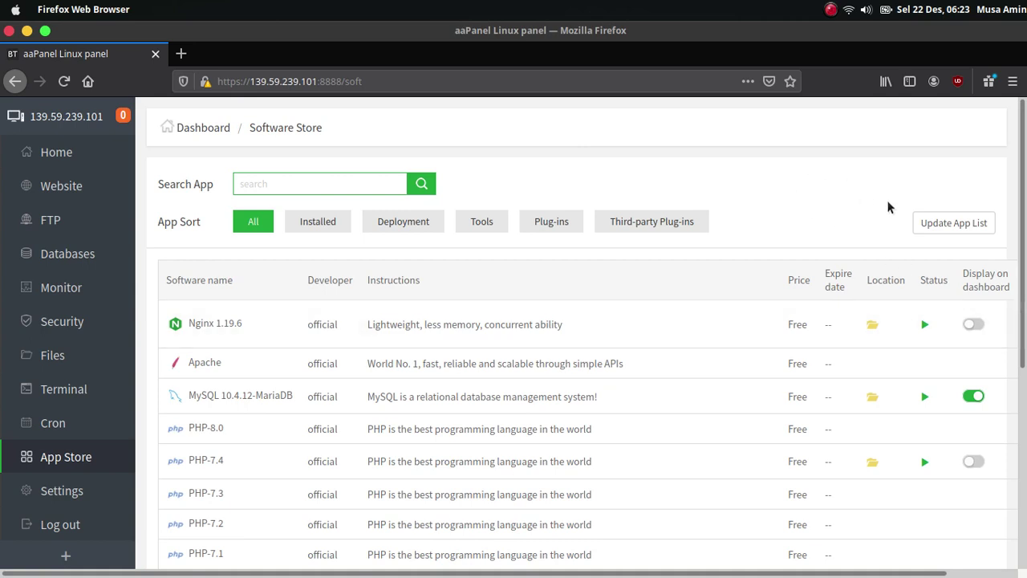
- Turn on Display on dashboard for Nginx and PHP-7.4
{"action": "left_click", "coordinate": [973, 325]}
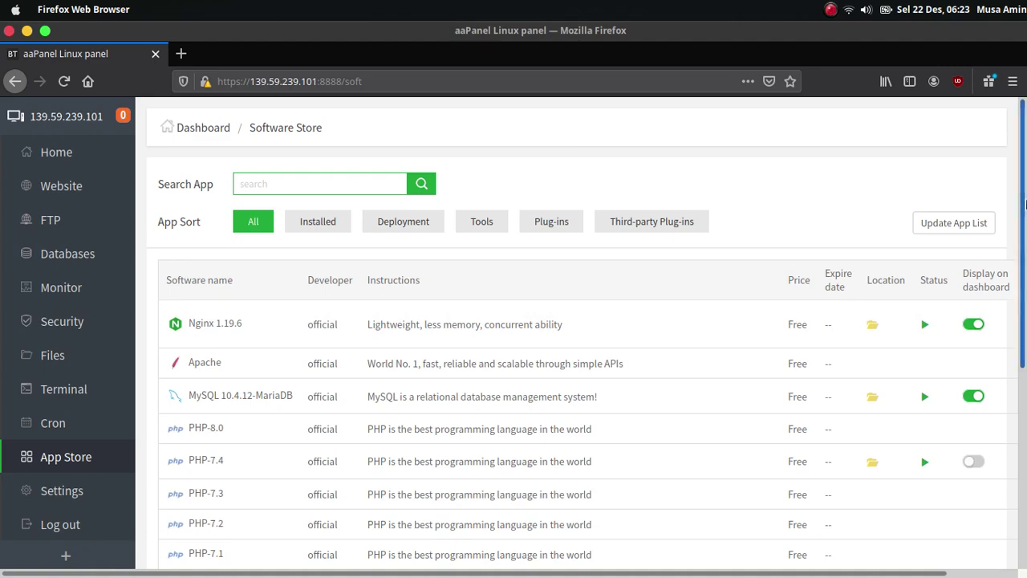
{"action": "scroll", "coordinate": [1024, 341], "scroll_direction": "down", "scroll_amount": 1}
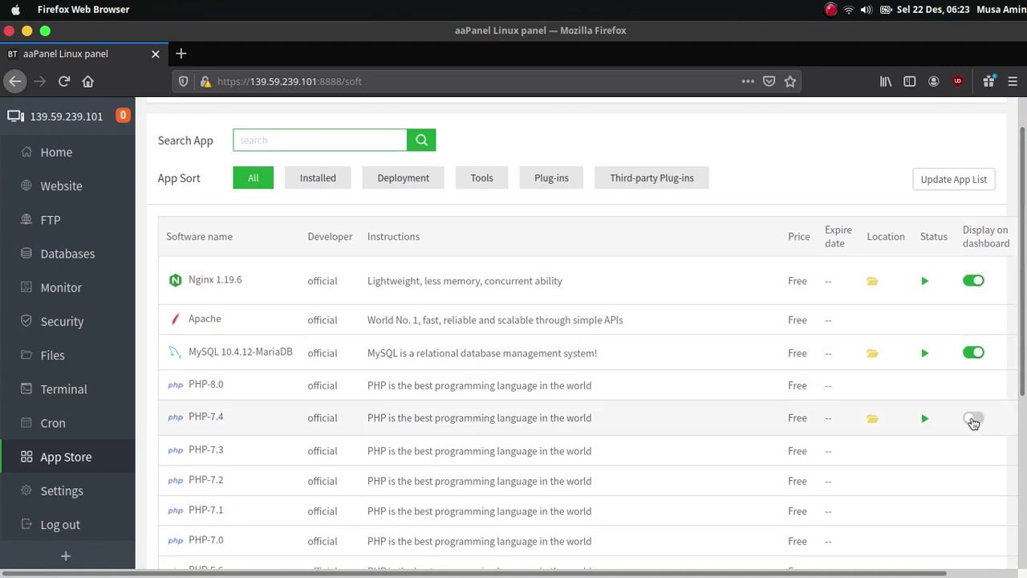
{"action": "left_click", "coordinate": [975, 418]}
{"action": "scroll", "coordinate": [975, 418], "scroll_direction": "down", "scroll_amount": 10}
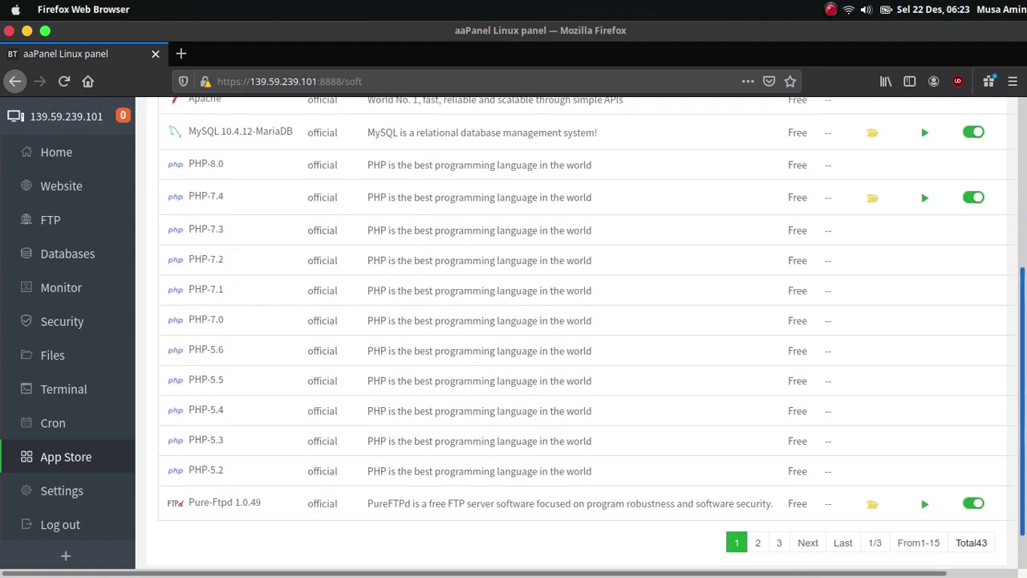
{"action": "scroll", "coordinate": [975, 418], "scroll_direction": "up", "scroll_amount": 8}
{"action": "scroll", "coordinate": [586, 333], "scroll_direction": "up", "scroll_amount": 3}
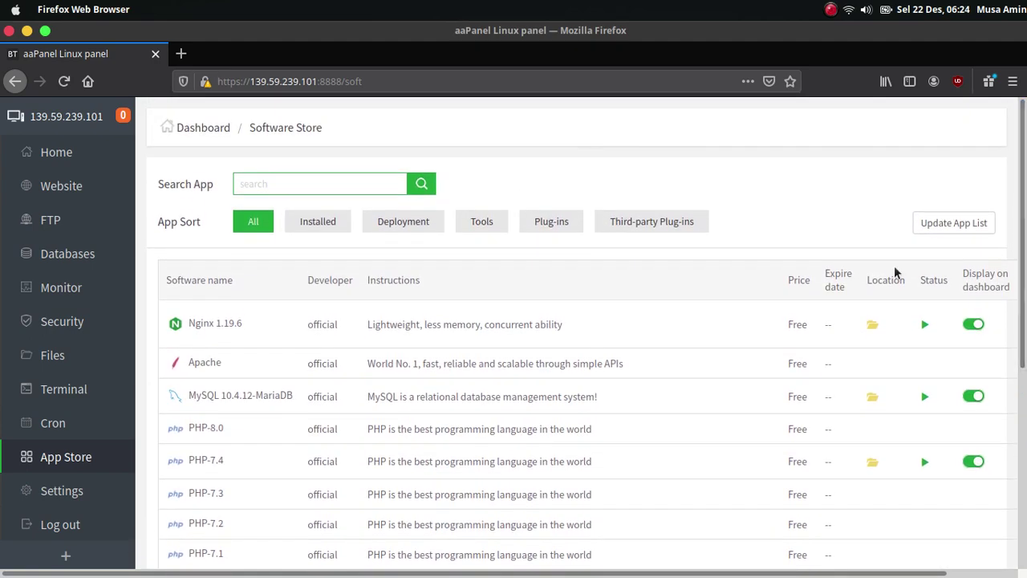
{"action": "scroll", "coordinate": [456, 366], "scroll_direction": "down", "scroll_amount": 3}
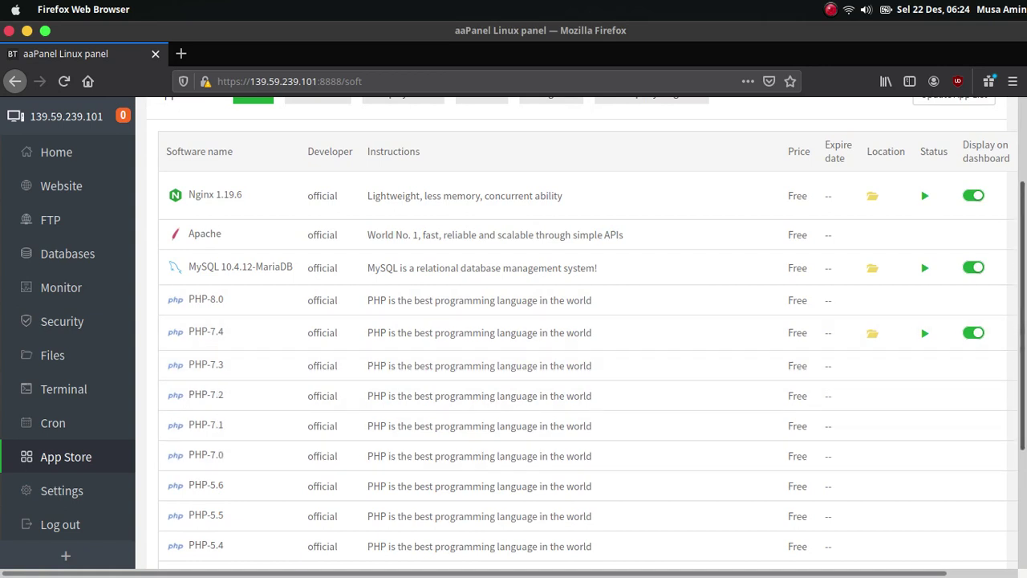
{"action": "scroll", "coordinate": [562, 361], "scroll_direction": "up", "scroll_amount": 3}
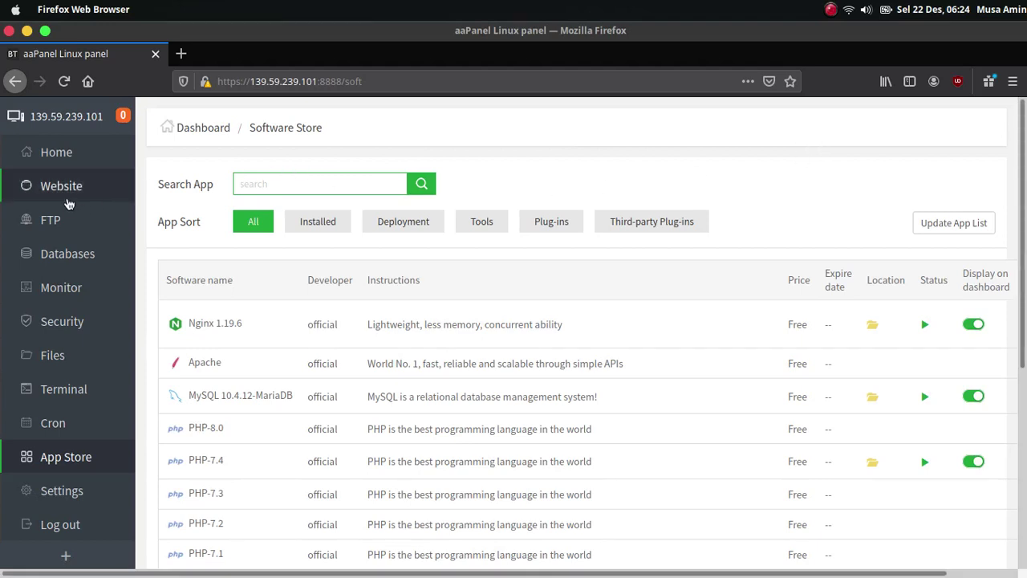
- Start adding a website with the domain moodle.defnex.com
{"action": "left_click", "coordinate": [62, 191]}
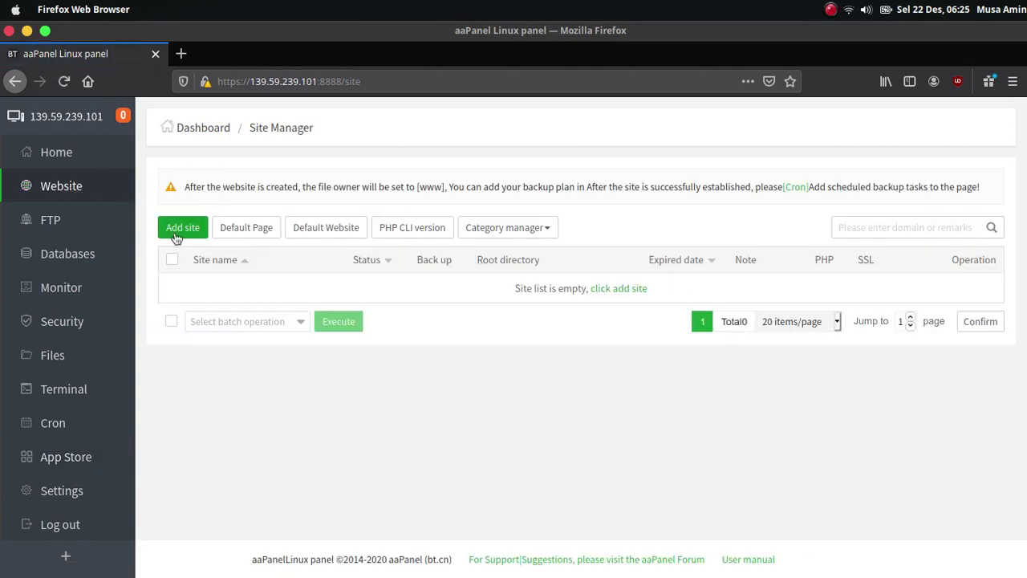
{"action": "left_click", "coordinate": [203, 228]}
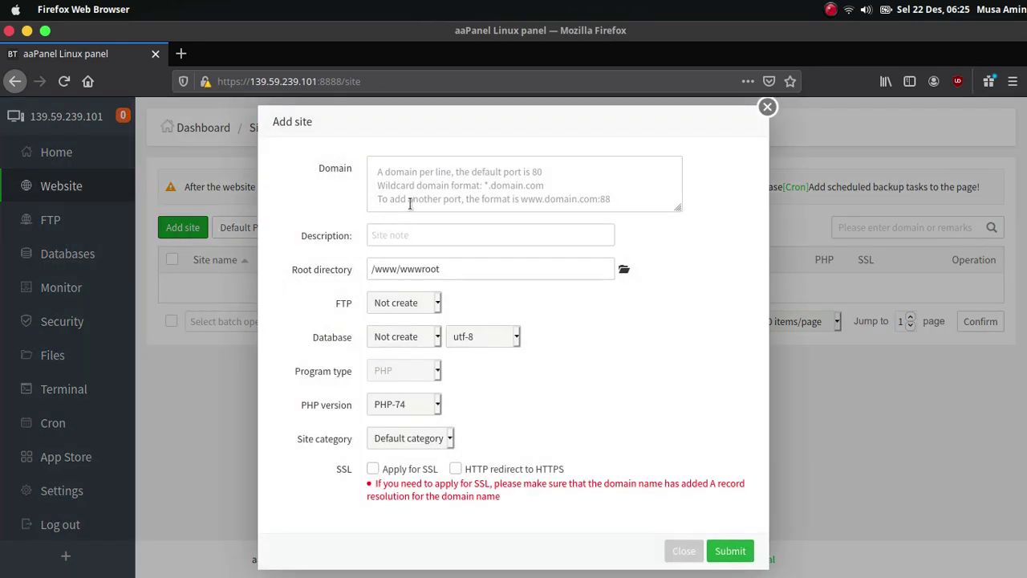
{"action": "left_click", "coordinate": [426, 181]}
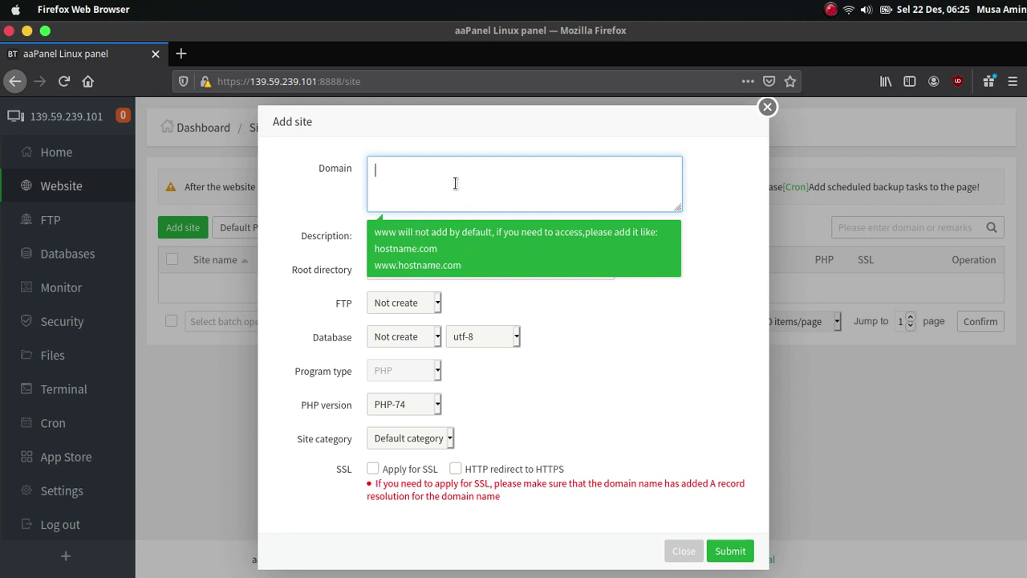
{"action": "type", "text": "moodle.defnex."}
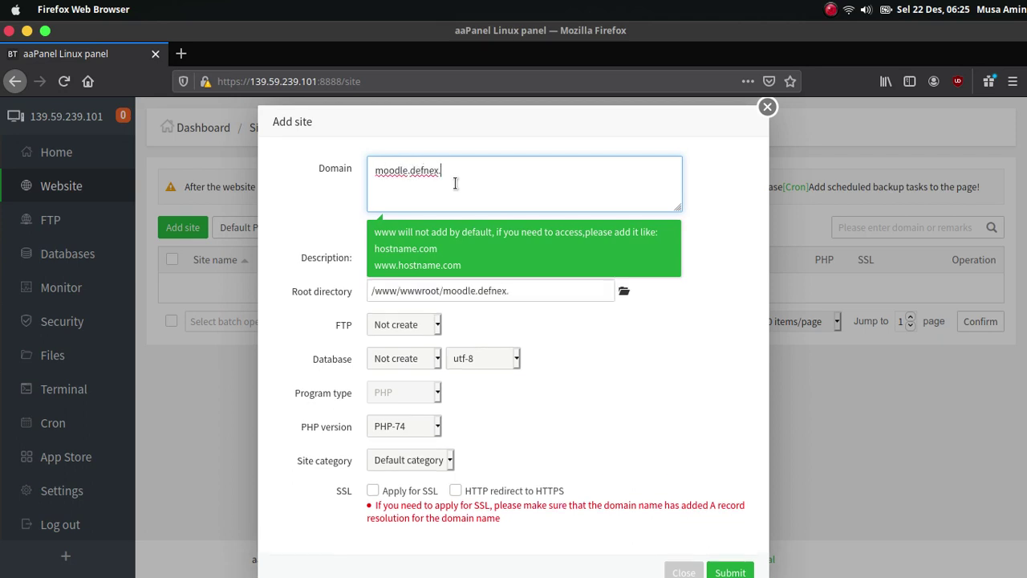
{"action": "type", "text": "com"}
{"action": "left_click", "coordinate": [582, 355]}
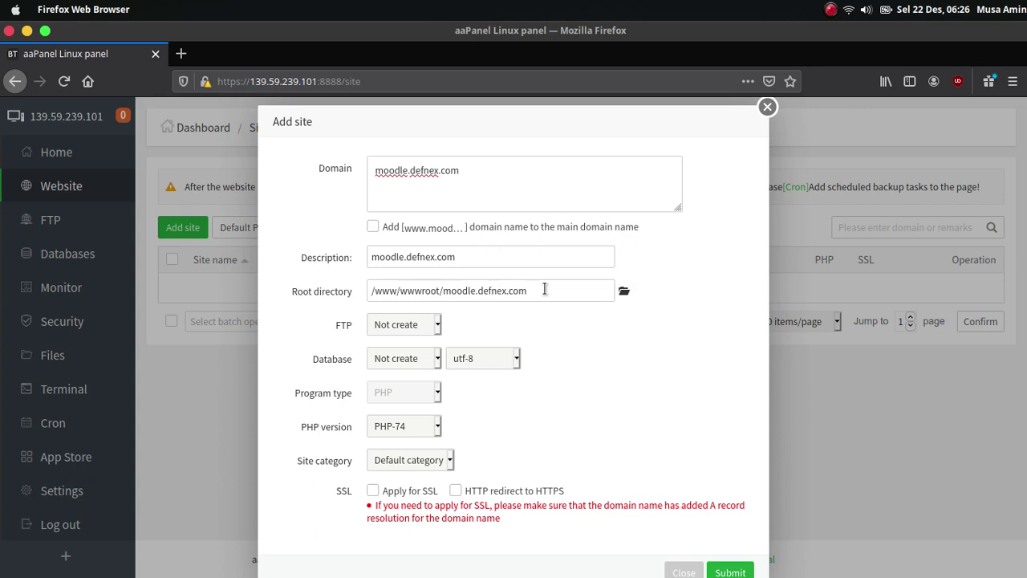
- Change the site's root directory to /www/wwwroot/moodle.defnex.com/web
{"action": "left_click", "coordinate": [544, 289]}
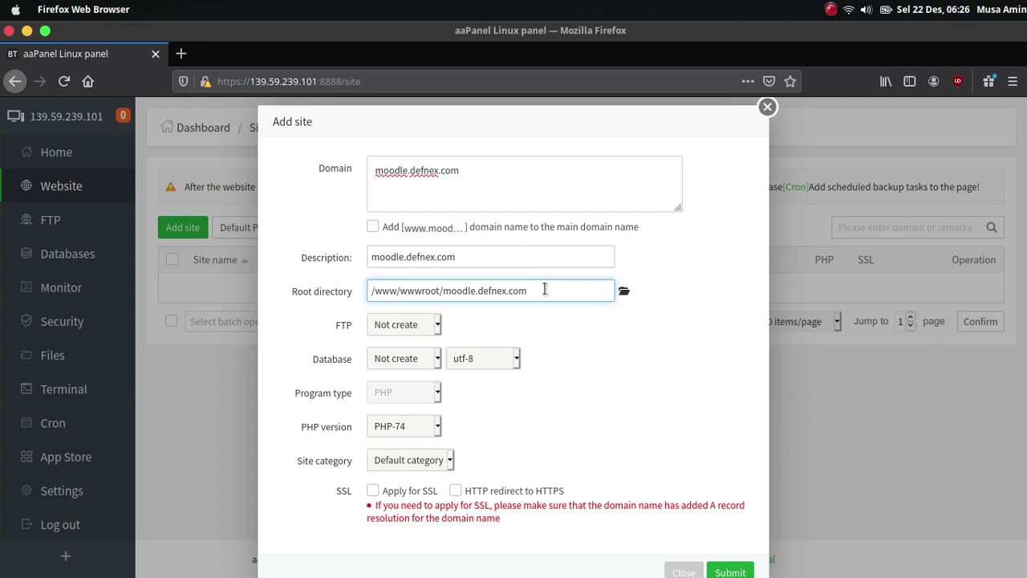
{"action": "type", "text": "/web"}
{"action": "left_click", "coordinate": [423, 361]}
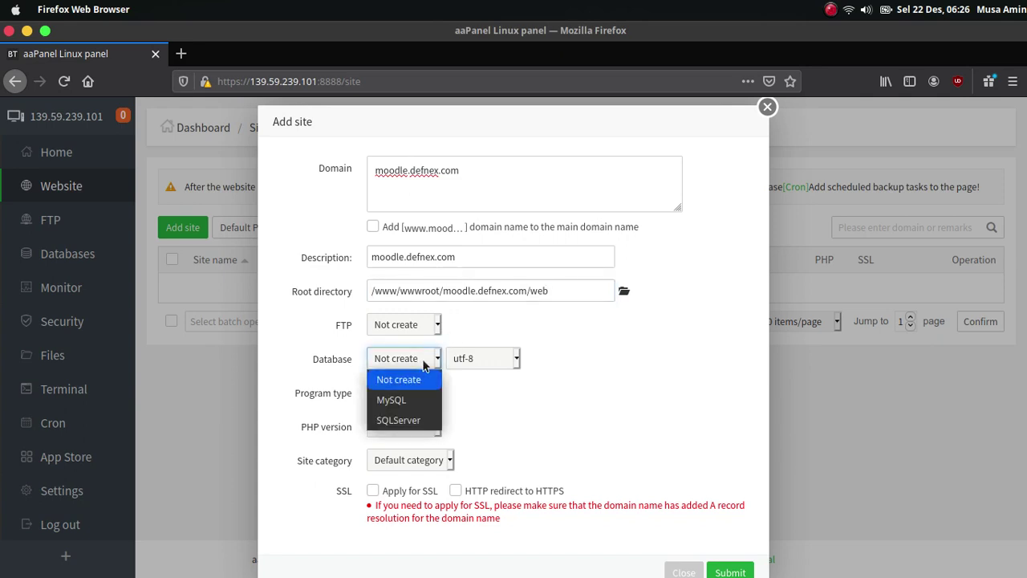
- Give the site a MySQL database with the utf8mb4 character set
{"action": "left_click", "coordinate": [426, 400]}
{"action": "left_click", "coordinate": [510, 359]}
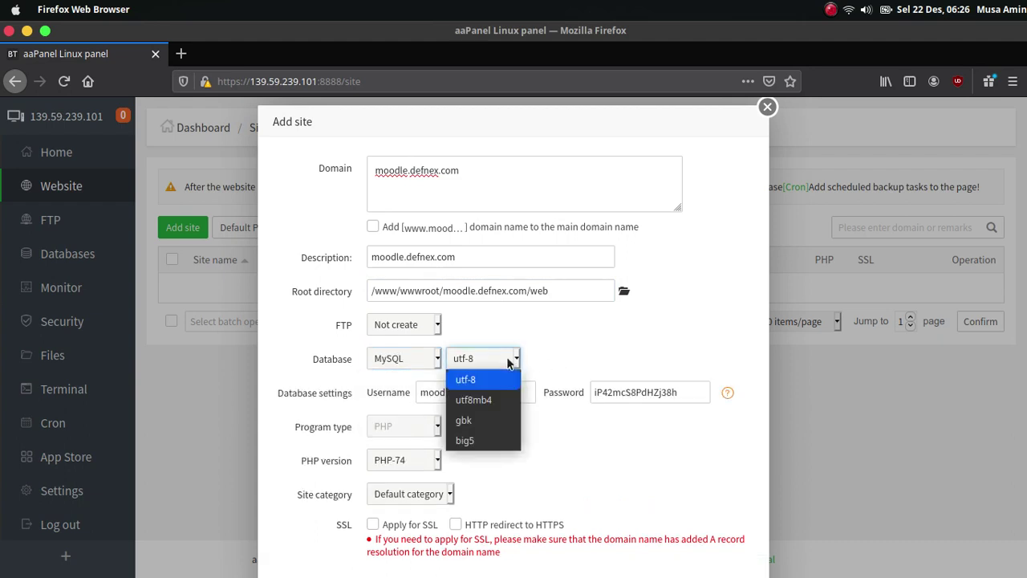
{"action": "left_click", "coordinate": [498, 405]}
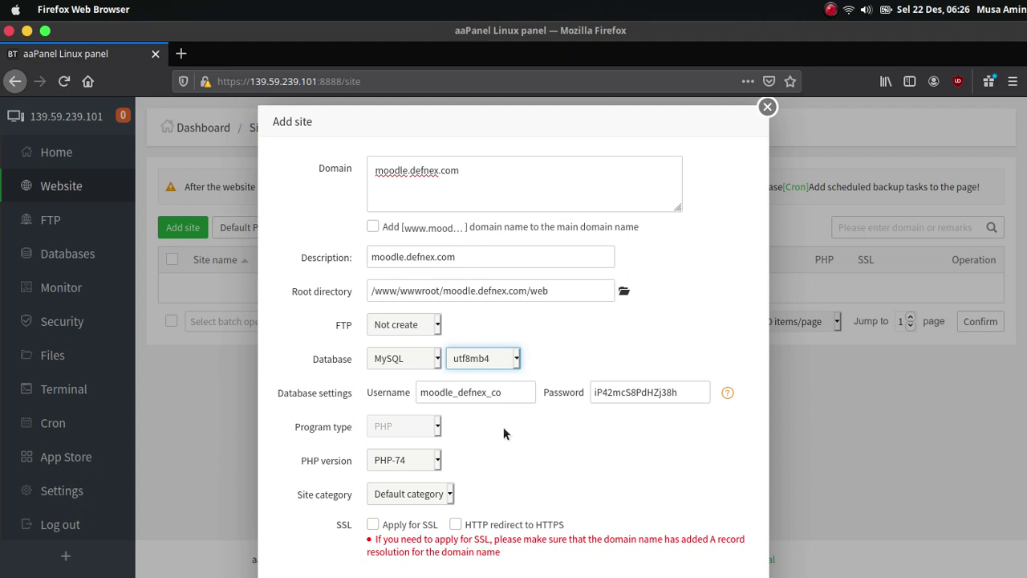
{"action": "left_click", "coordinate": [503, 426]}
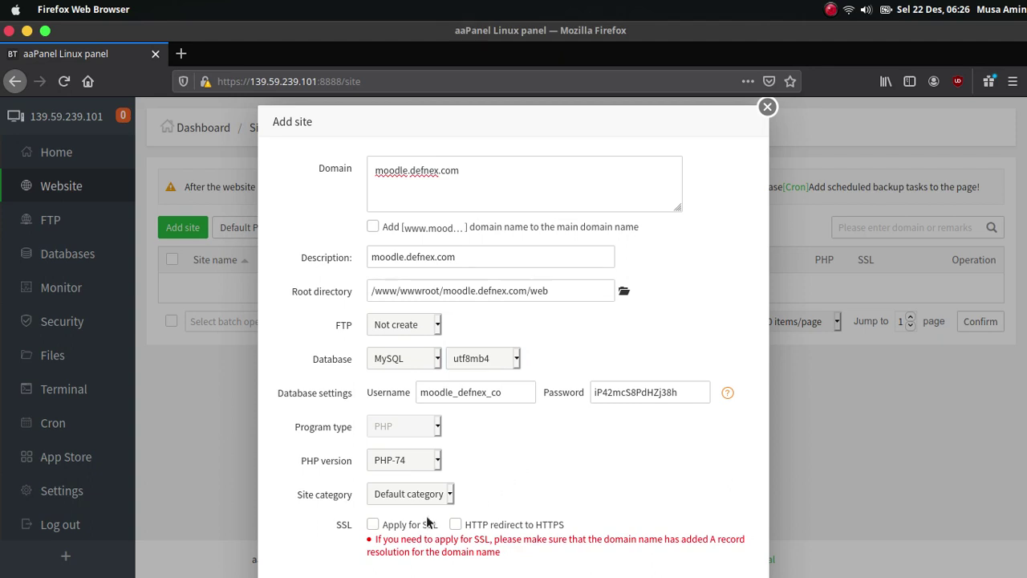
- Enable SSL with HTTP-to-HTTPS redirect, submit the site, and dismiss the confirmation
{"action": "left_click", "coordinate": [373, 526]}
{"action": "key", "text": "ctrl+minus"}
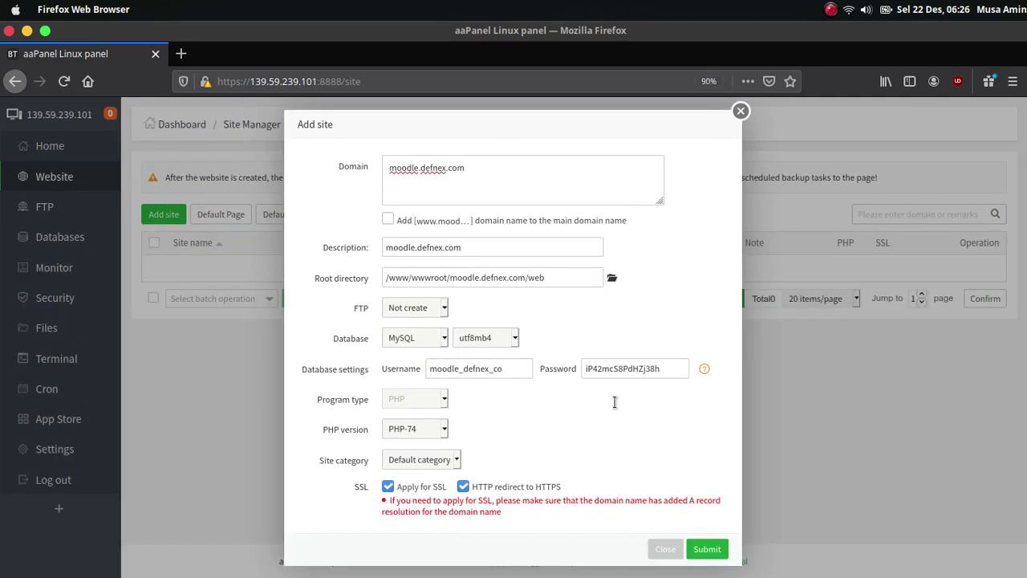
{"action": "left_click", "coordinate": [704, 553]}
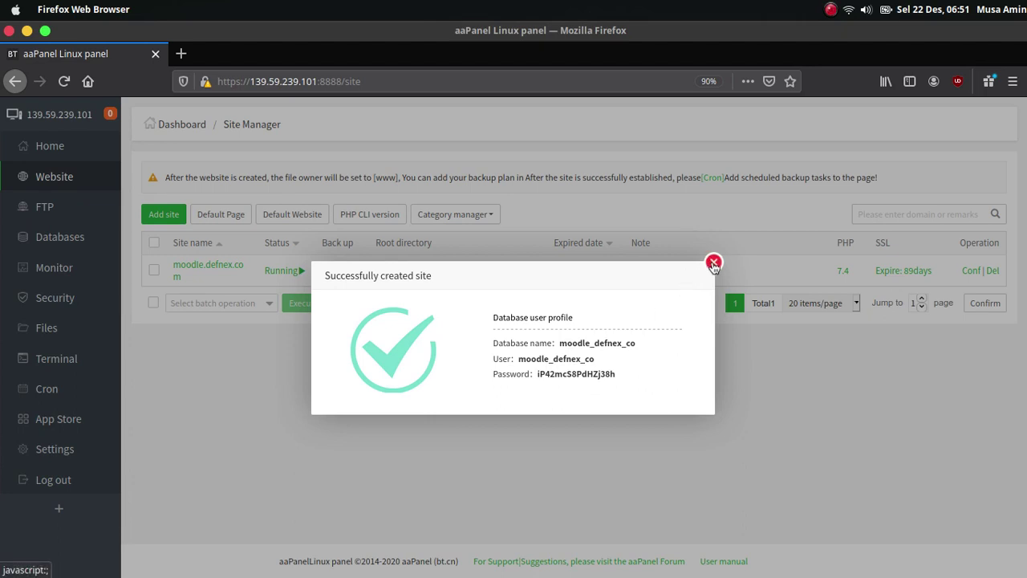
{"action": "left_click", "coordinate": [713, 264]}
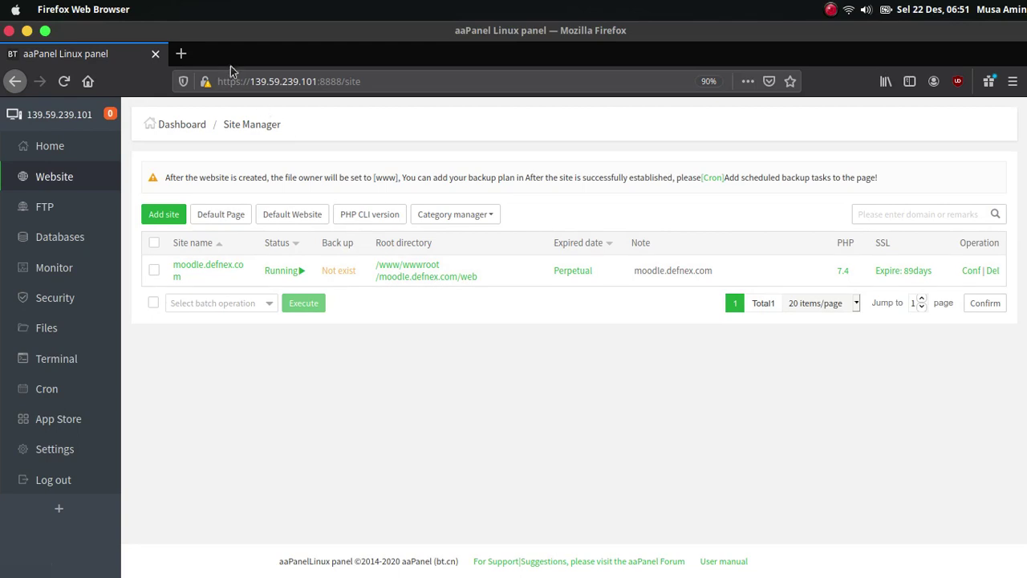
- Load moodle.defnex.com in a private tab and confirm it serves the default page over HTTPS
{"action": "left_click", "coordinate": [182, 54]}
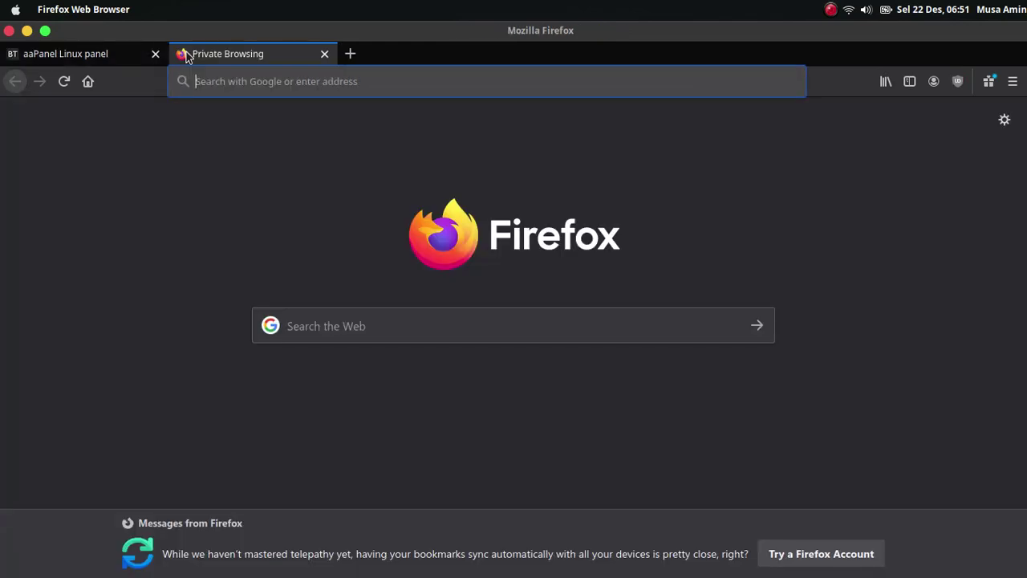
{"action": "type", "text": "moodle.defne"}
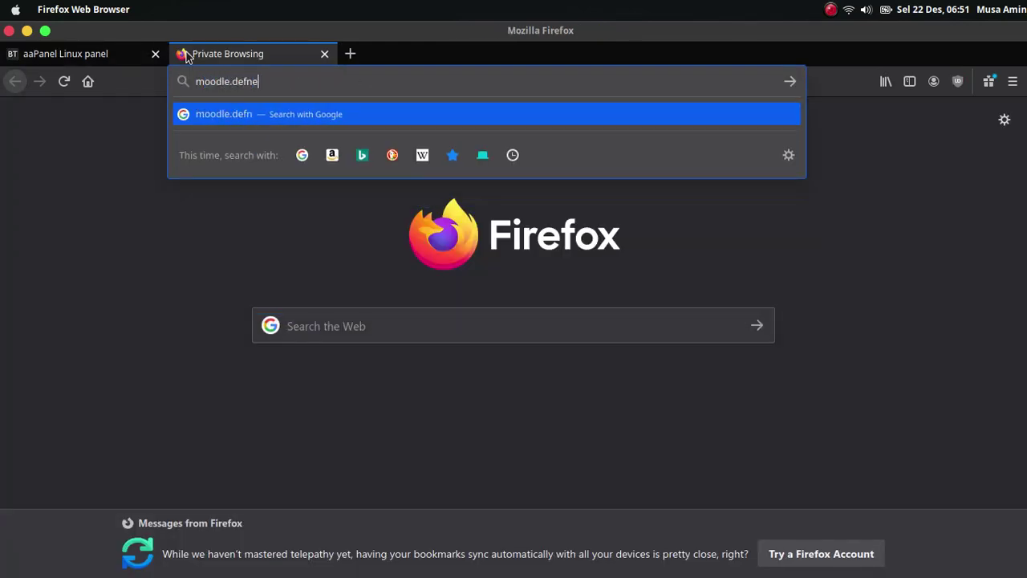
{"action": "type", "text": "x.com"}
{"action": "key", "text": "Return"}
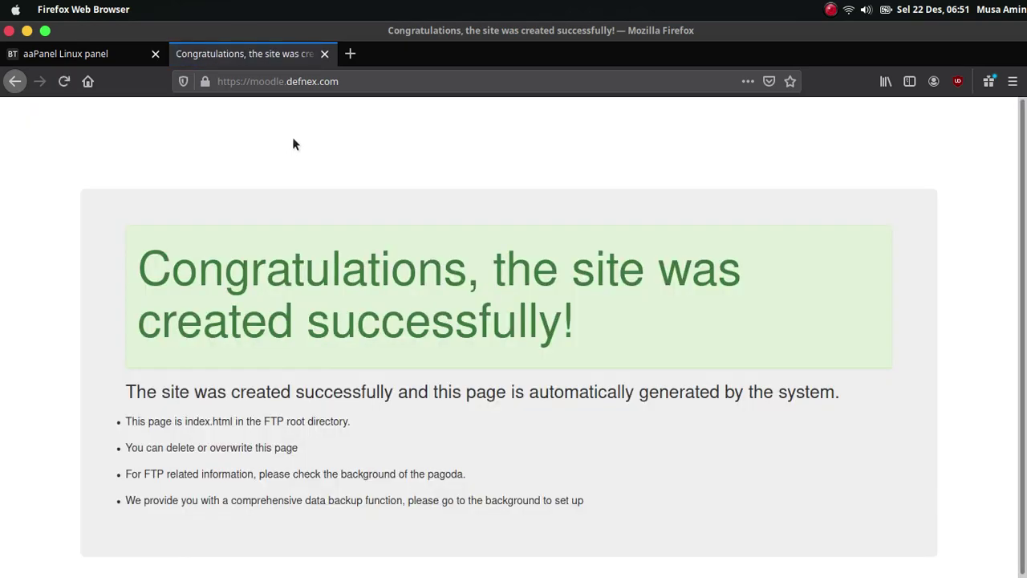
{"action": "left_click", "coordinate": [205, 82]}
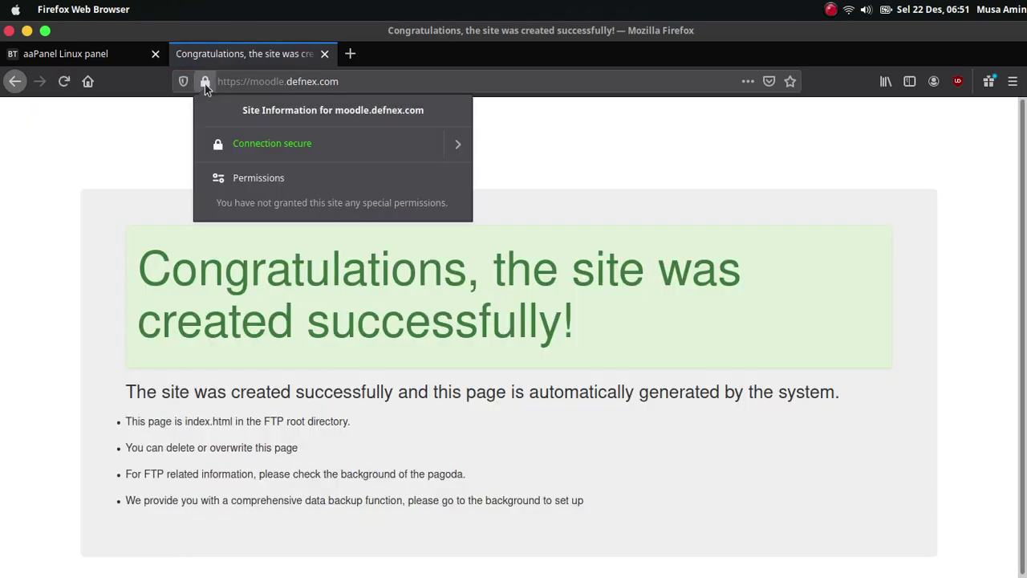
{"action": "left_click", "coordinate": [159, 153]}
{"action": "left_click", "coordinate": [110, 61]}
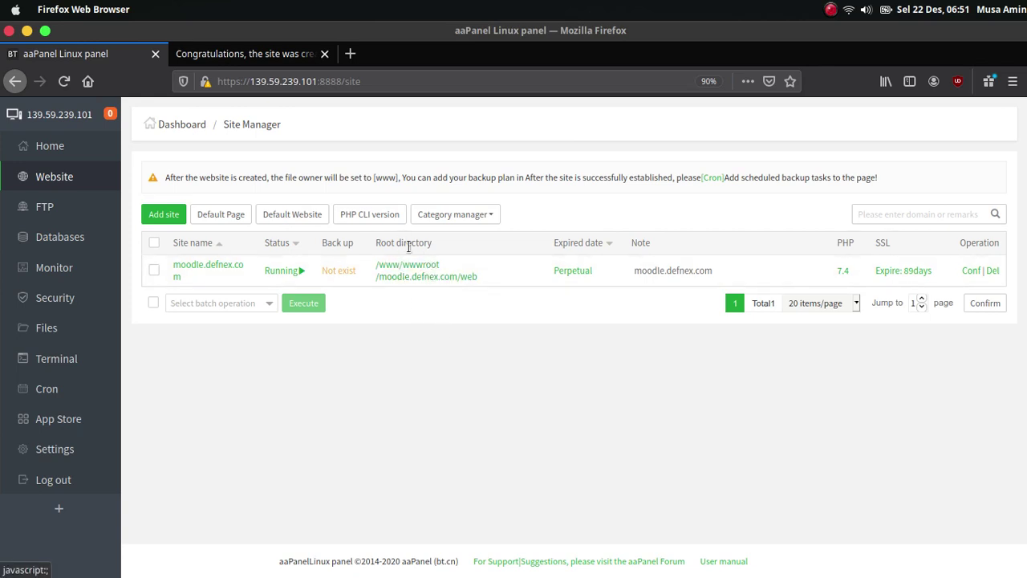
- Delete index.html, 404.html and .htaccess from the moodle.defnex.com web folder to the recycle bin
{"action": "left_click", "coordinate": [432, 281]}
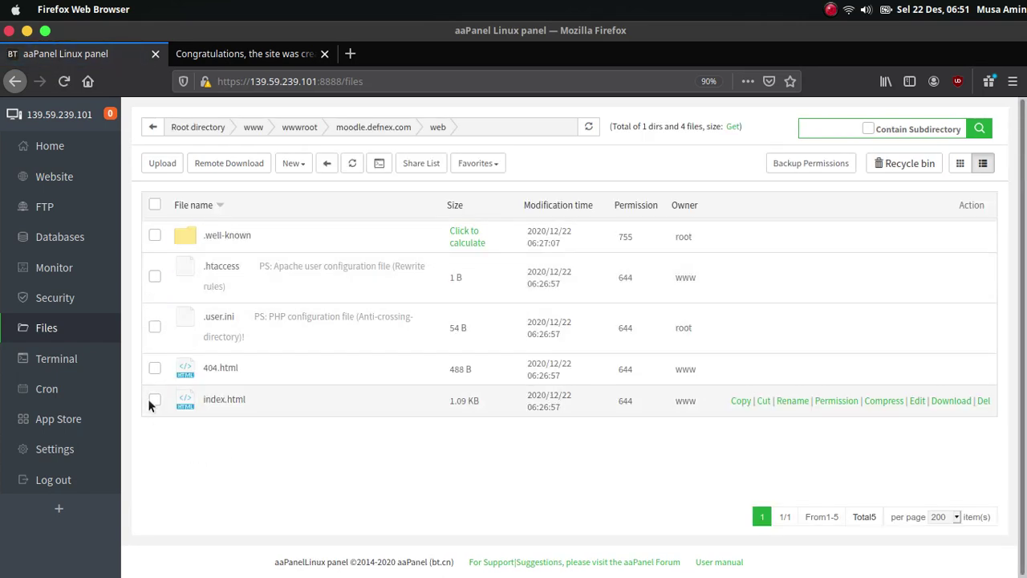
{"action": "left_click", "coordinate": [156, 366]}
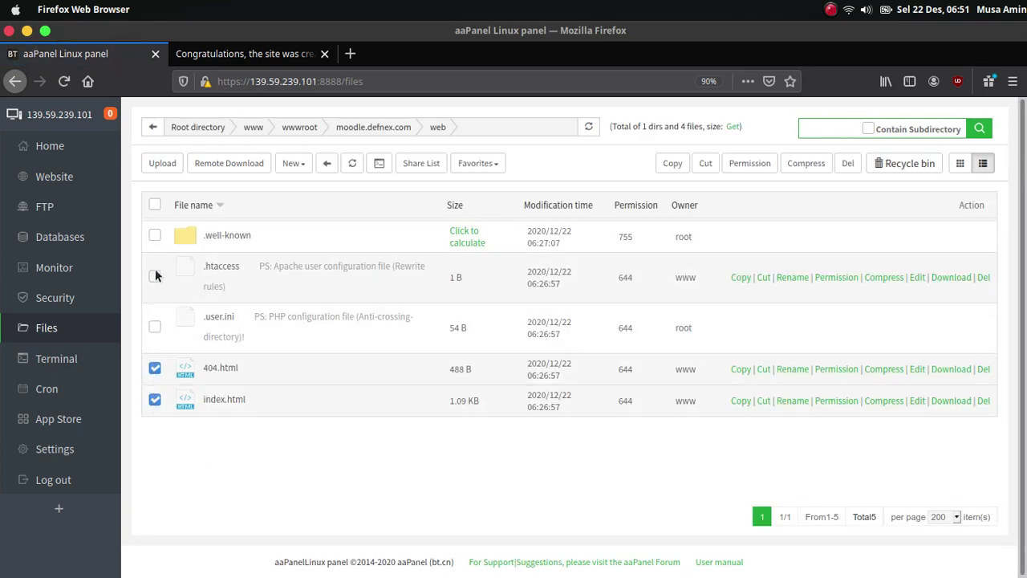
{"action": "left_click", "coordinate": [155, 272]}
{"action": "left_click", "coordinate": [156, 366]}
{"action": "left_click", "coordinate": [154, 399]}
{"action": "left_click", "coordinate": [848, 163]}
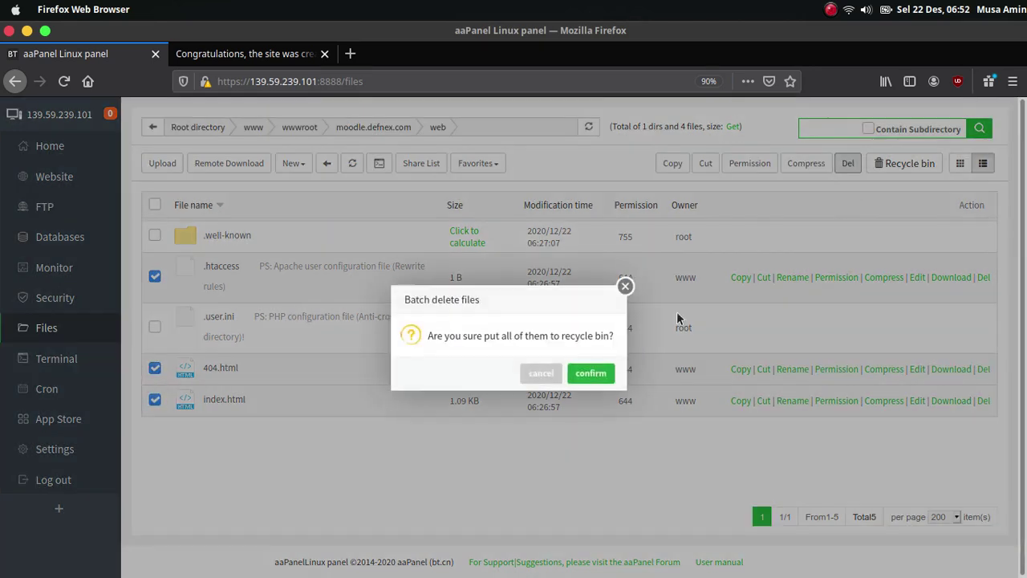
{"action": "left_click", "coordinate": [599, 377]}
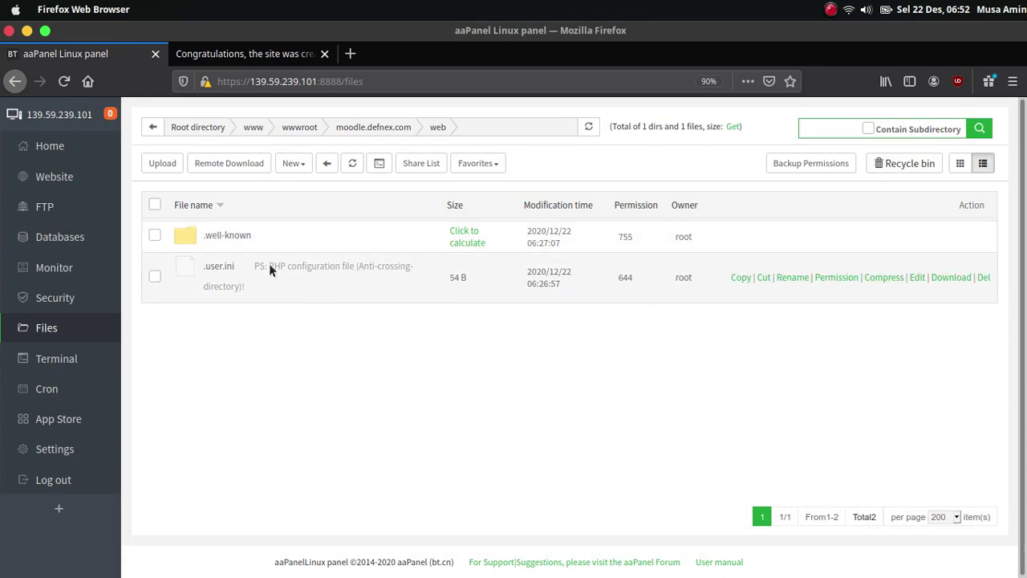
- Comment out the open_basedir line in .user.ini with # and save the file
{"action": "left_click", "coordinate": [915, 279]}
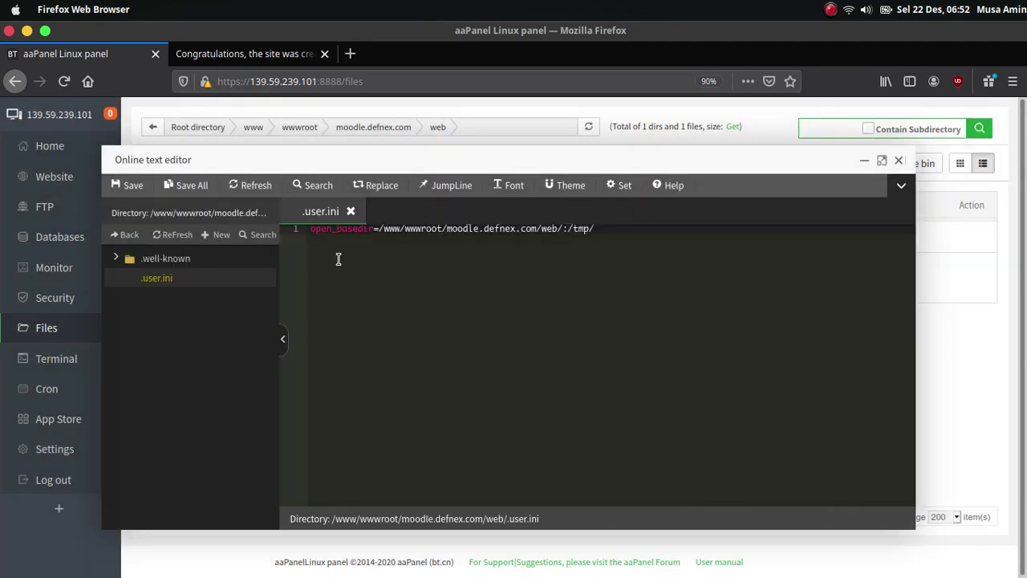
{"action": "type", "text": "#"}
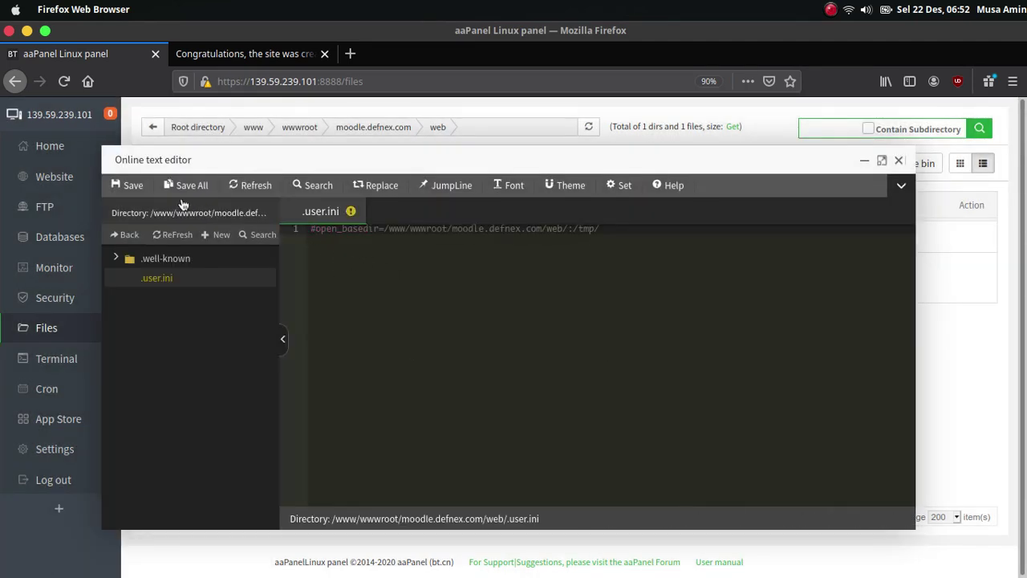
{"action": "left_click", "coordinate": [133, 185]}
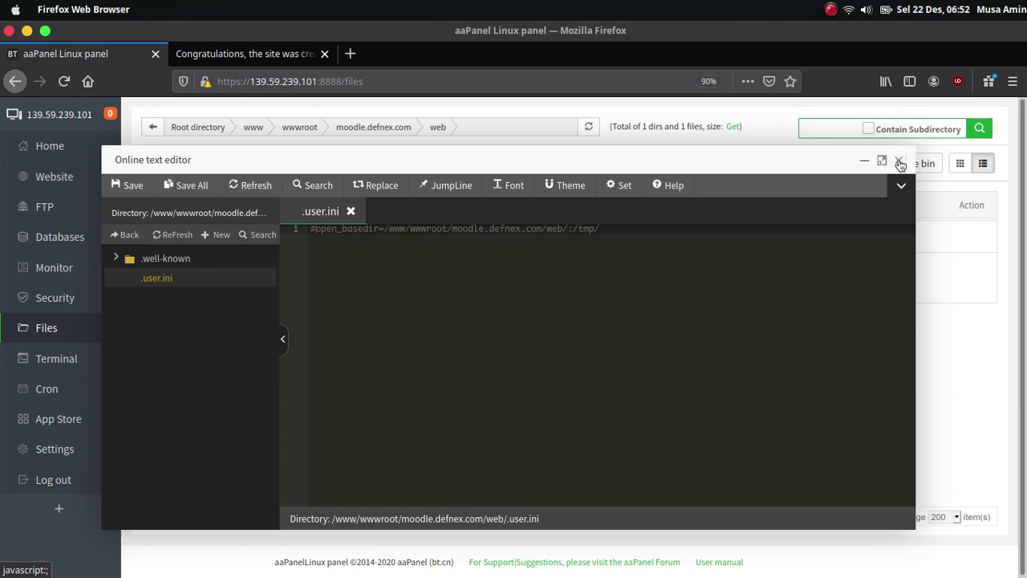
{"action": "left_click", "coordinate": [899, 162]}
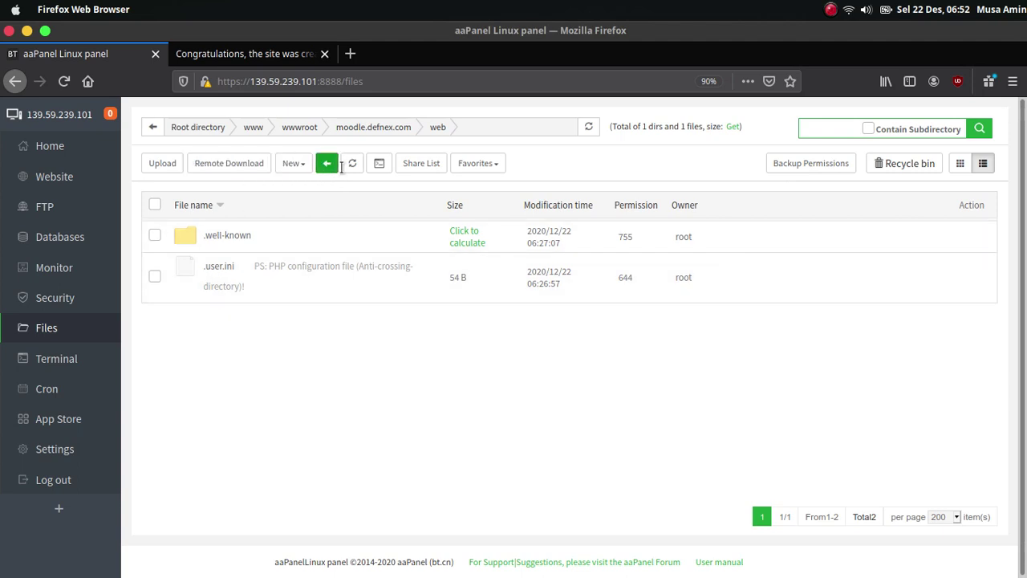
{"action": "left_click", "coordinate": [333, 560]}
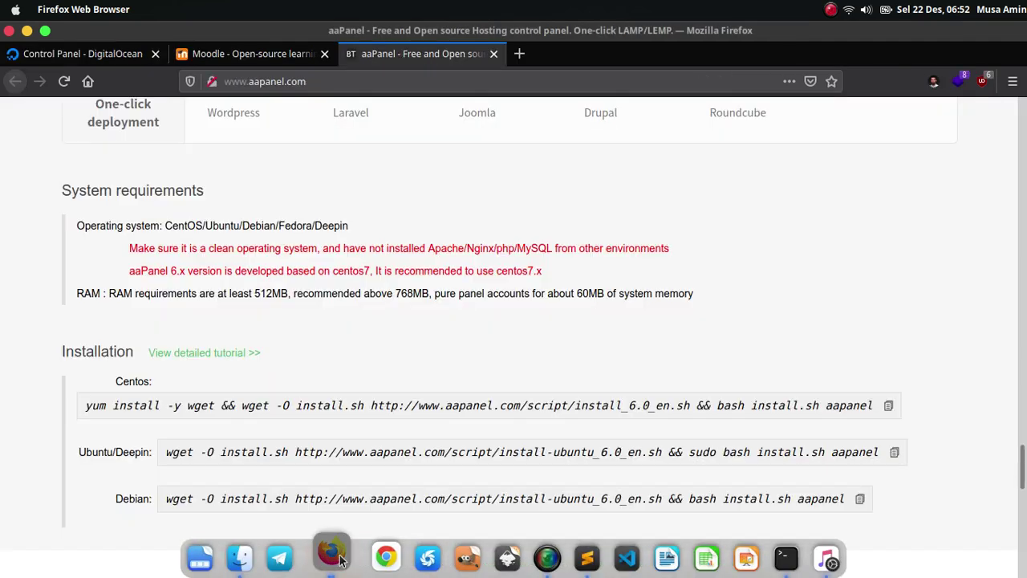
- Go to the Moodle 3.10+ release page on moodle.org and start the zip download
{"action": "left_click", "coordinate": [254, 61]}
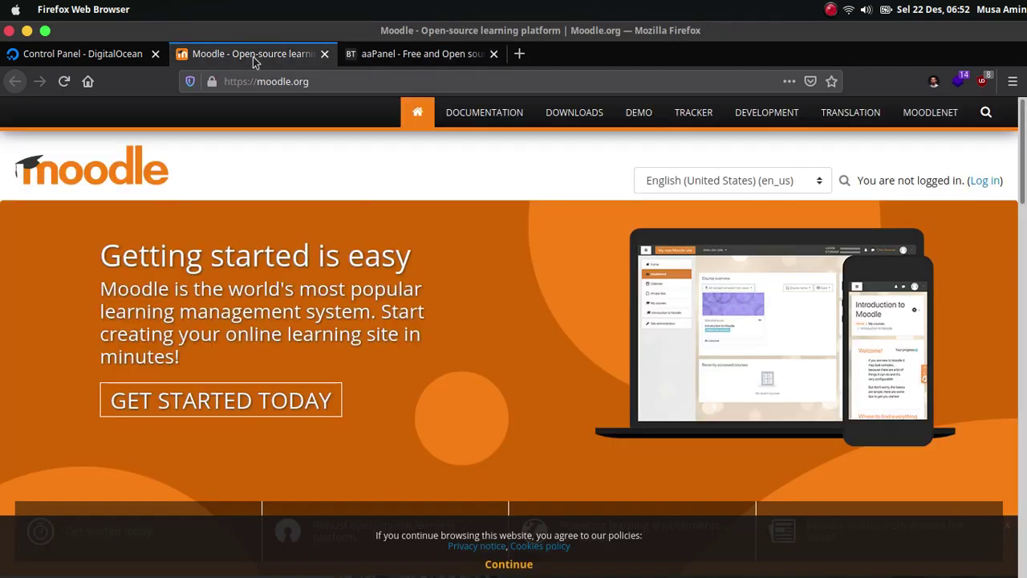
{"action": "left_click", "coordinate": [575, 112]}
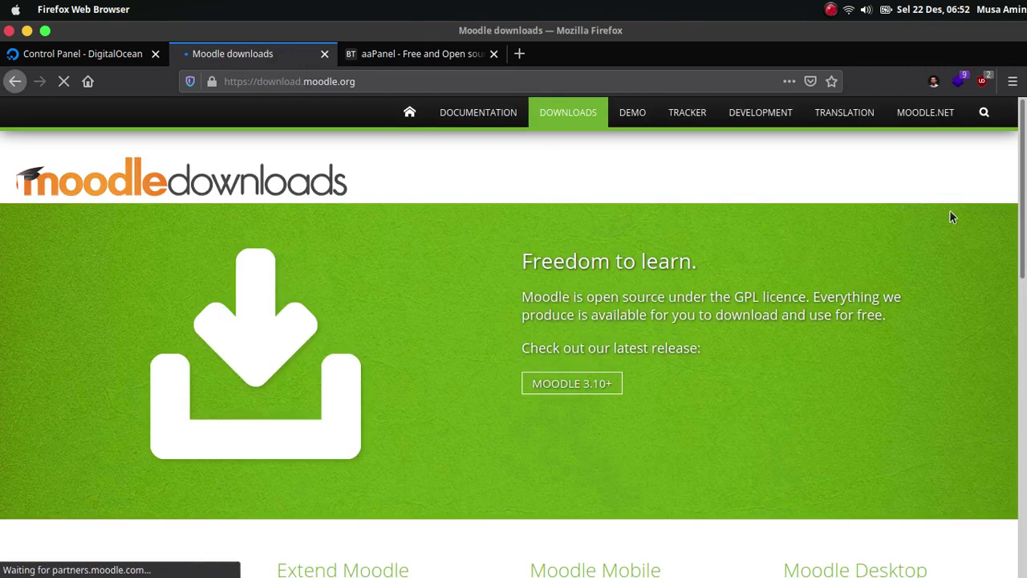
{"action": "left_click", "coordinate": [597, 391]}
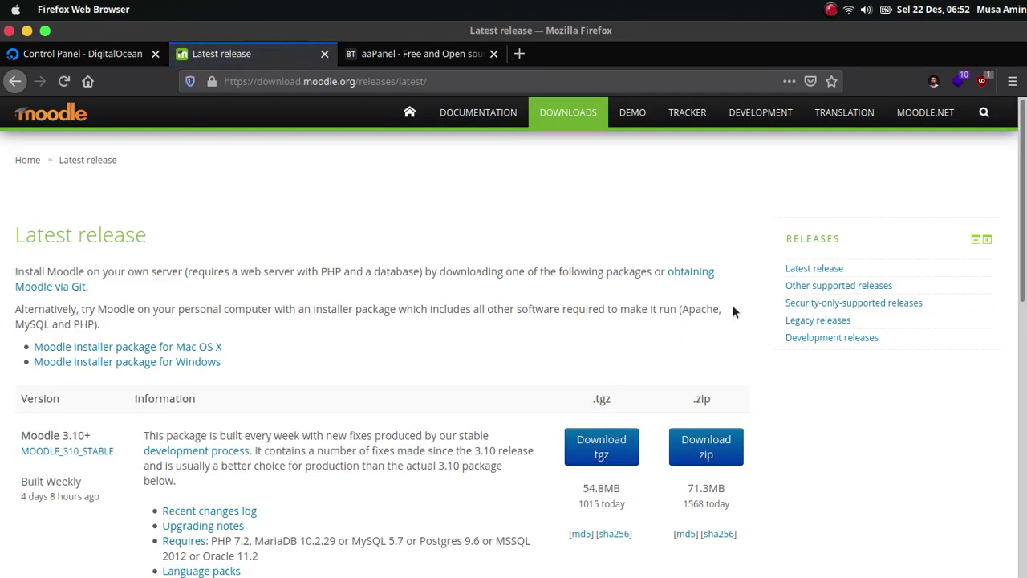
{"action": "scroll", "coordinate": [642, 361], "scroll_direction": "down", "scroll_amount": 3}
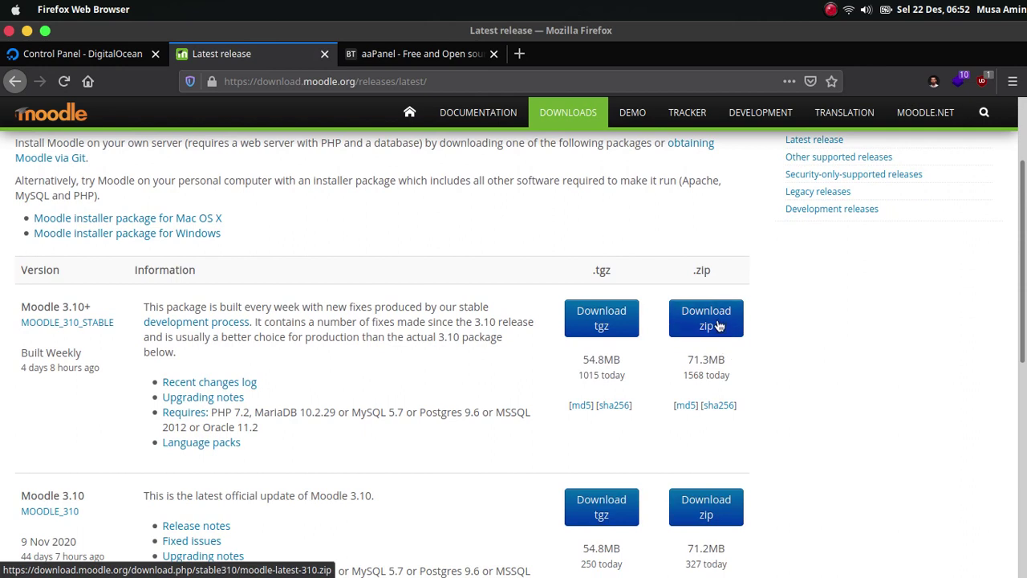
{"action": "left_click", "coordinate": [713, 326]}
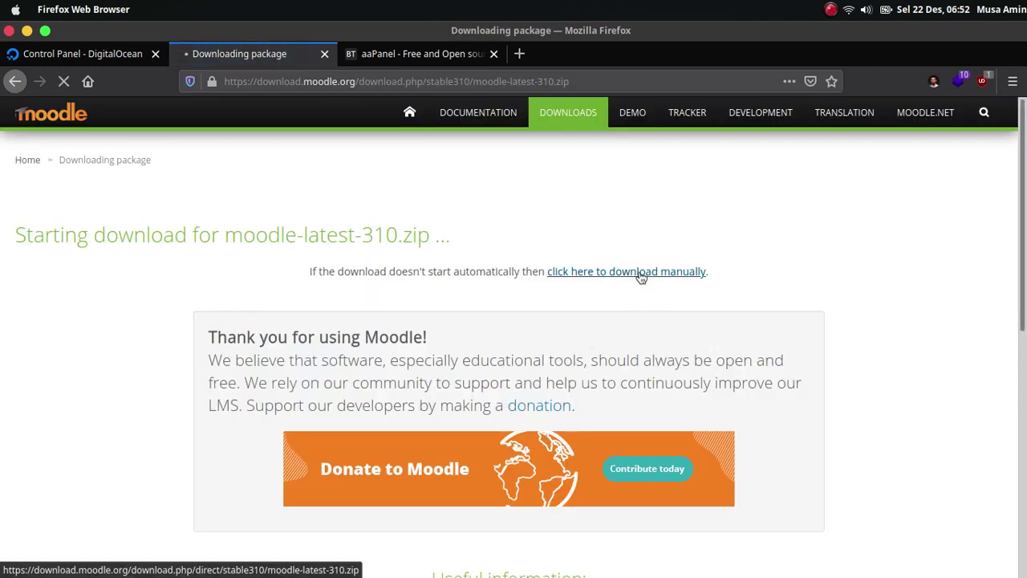
- Cancel the local save and copy the manual download link for moodle-latest-310.zip
{"action": "right_click", "coordinate": [640, 275]}
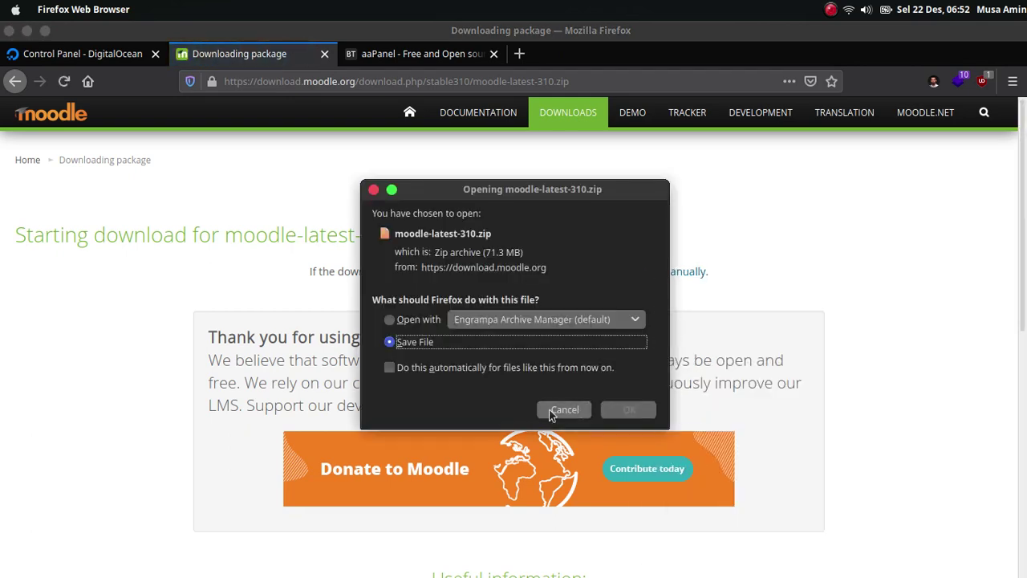
{"action": "left_click", "coordinate": [564, 409]}
{"action": "right_click", "coordinate": [641, 276]}
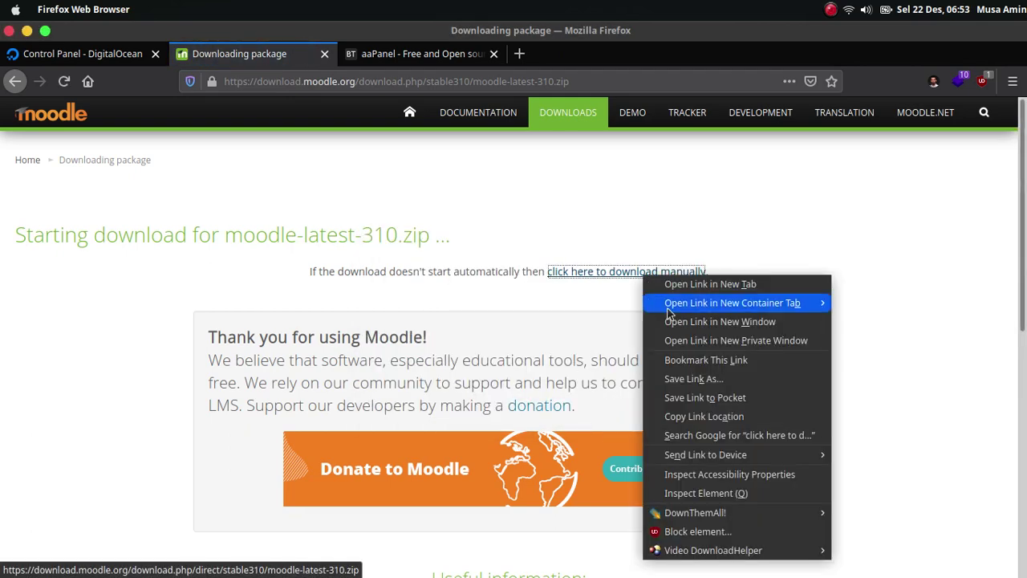
{"action": "left_click", "coordinate": [703, 416]}
{"action": "left_click", "coordinate": [333, 550]}
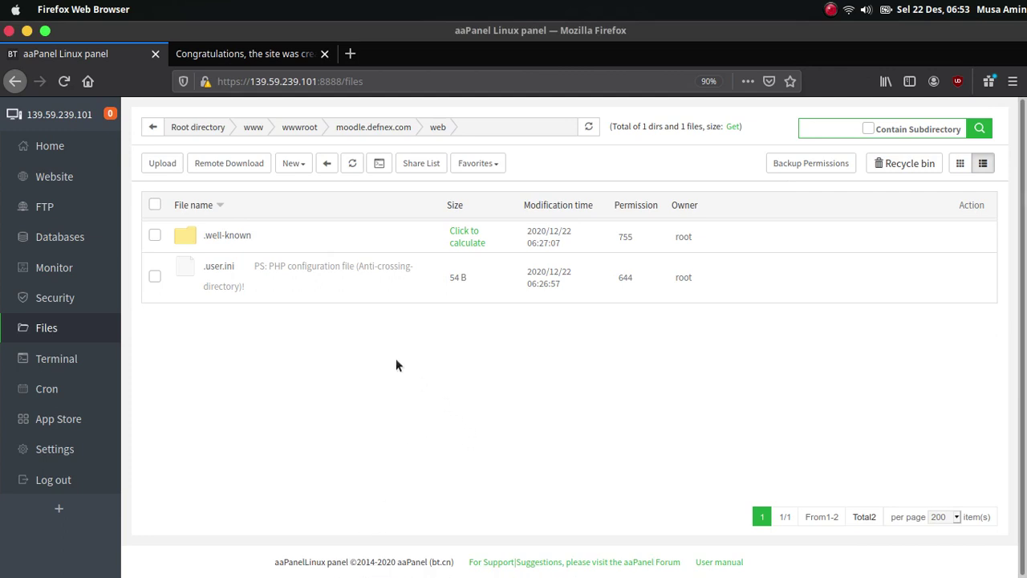
- Download moodle-latest-310.zip onto the server from the copied Moodle URL
{"action": "left_click", "coordinate": [238, 167]}
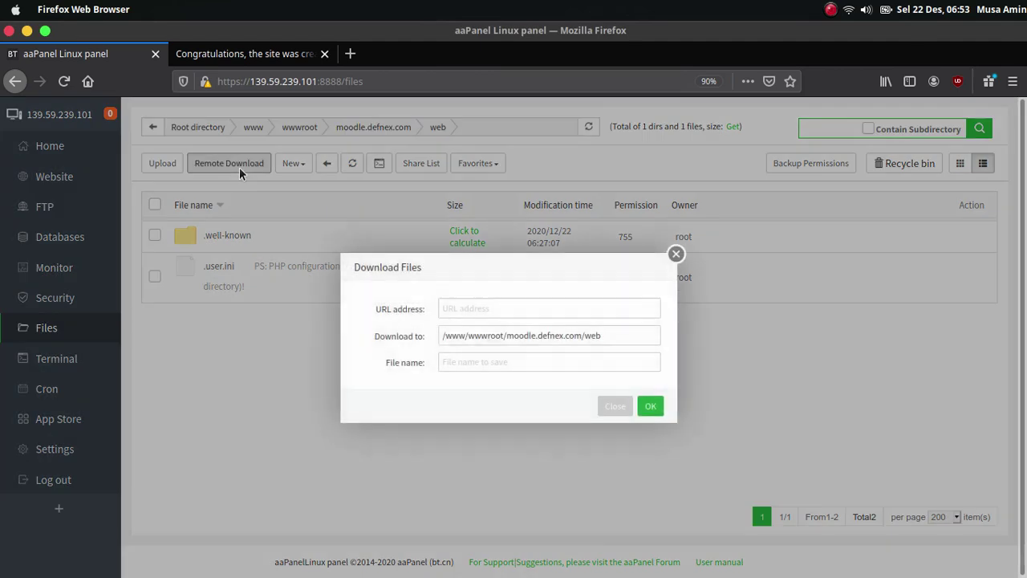
{"action": "left_click", "coordinate": [475, 308]}
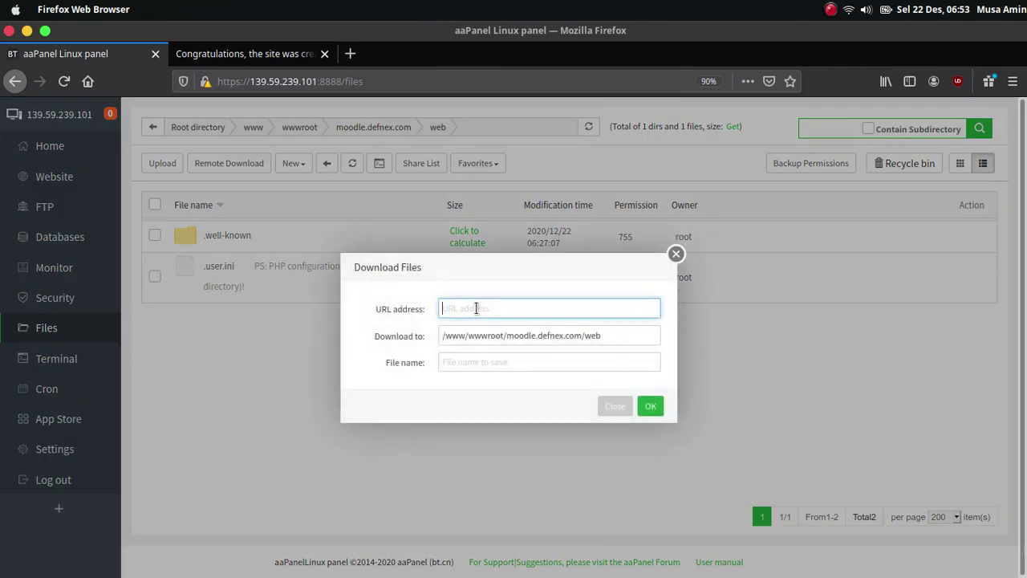
{"action": "key", "text": "ctrl+v"}
{"action": "left_click", "coordinate": [495, 362]}
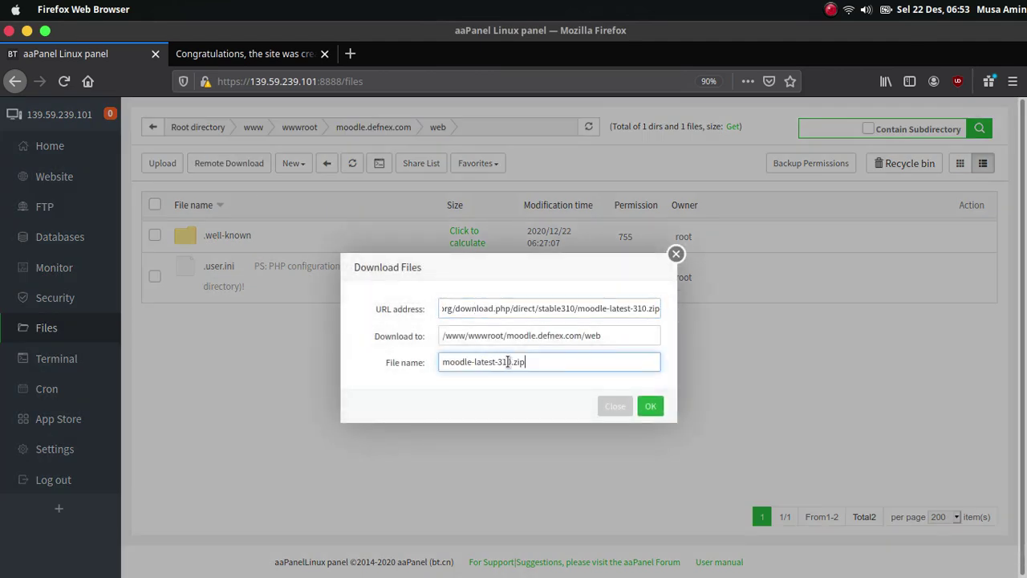
{"action": "left_click", "coordinate": [651, 407]}
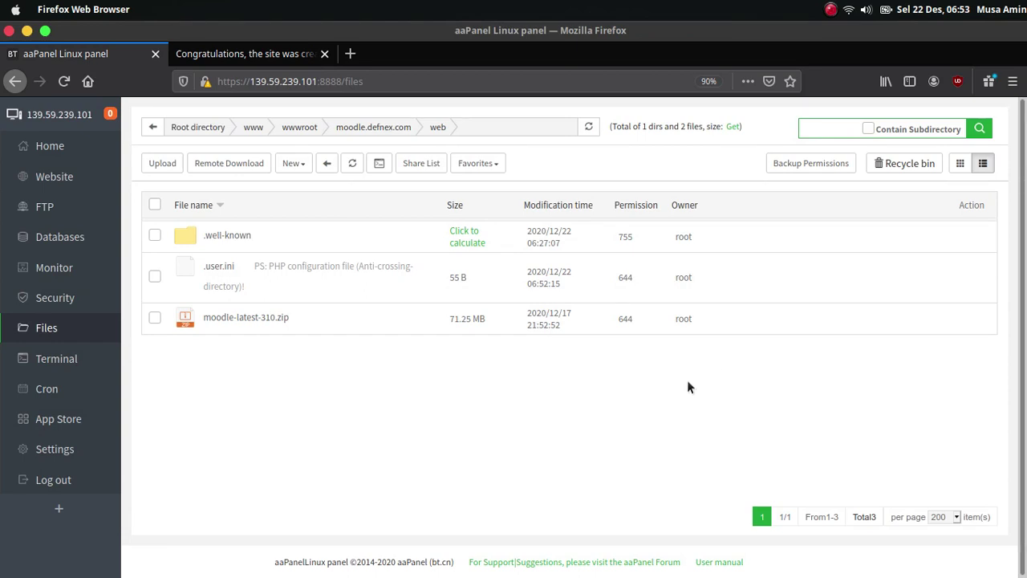
- Extract the zip into the web folder, open the new moodle folder and select everything
{"action": "mouse_move", "coordinate": [751, 325]}
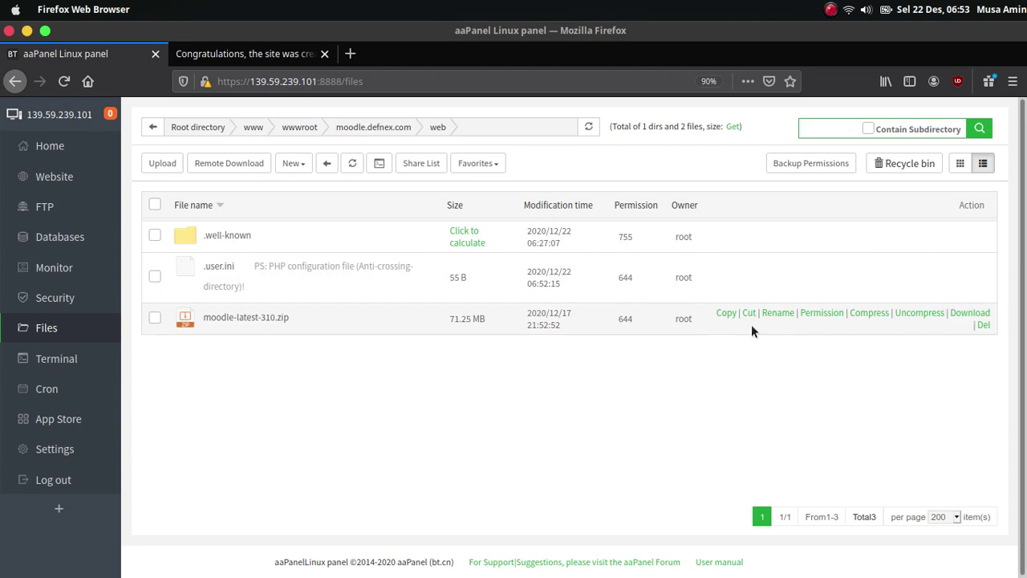
{"action": "left_click", "coordinate": [915, 314]}
{"action": "left_click", "coordinate": [635, 423]}
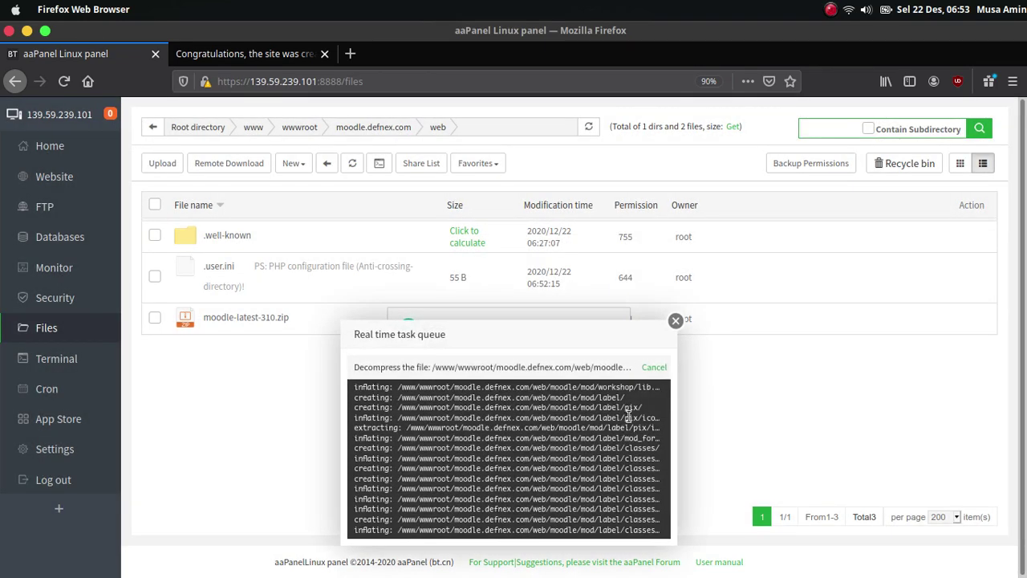
{"action": "left_click", "coordinate": [676, 322]}
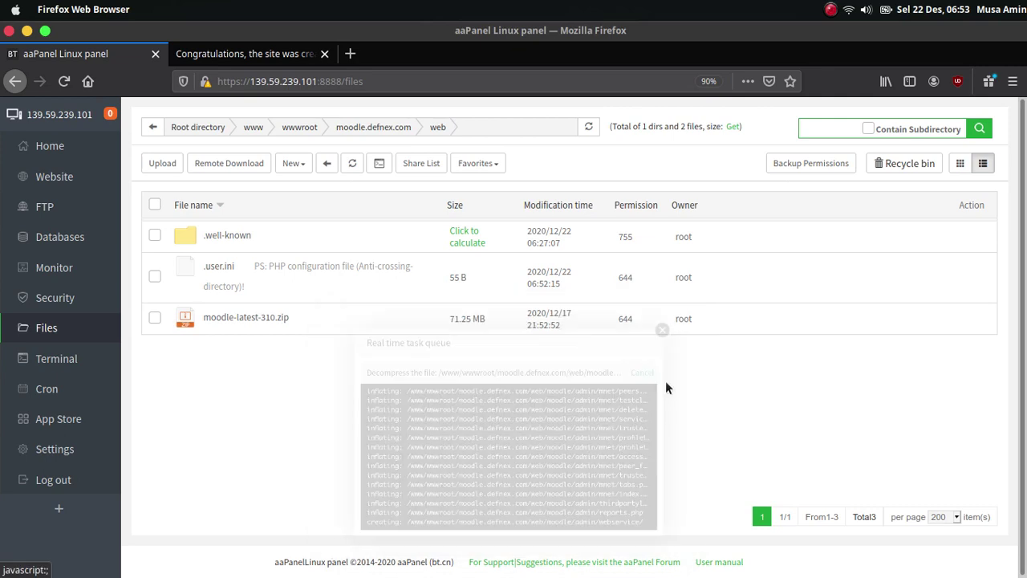
{"action": "left_click", "coordinate": [353, 165]}
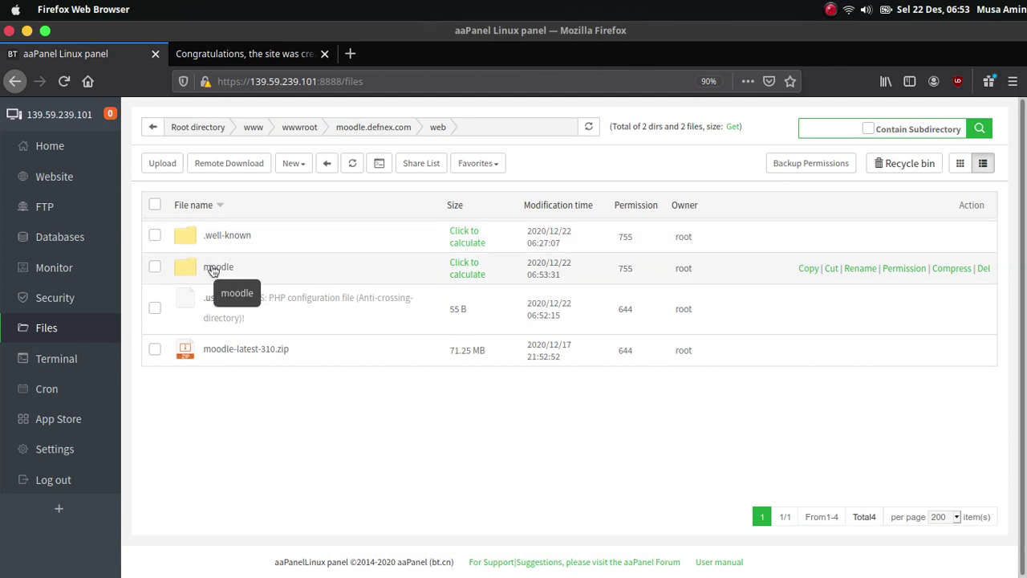
{"action": "left_click", "coordinate": [215, 267]}
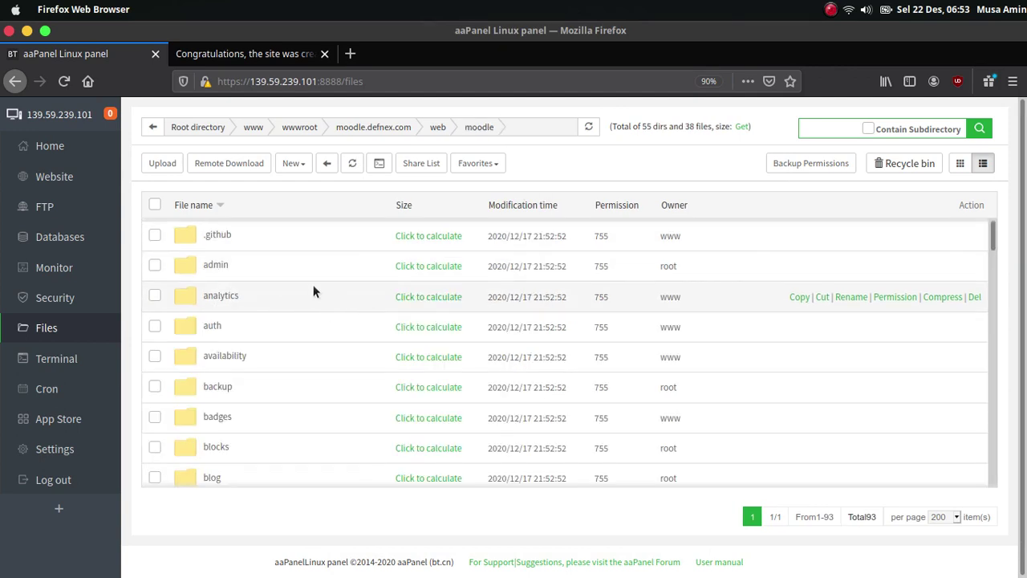
{"action": "left_click", "coordinate": [155, 206]}
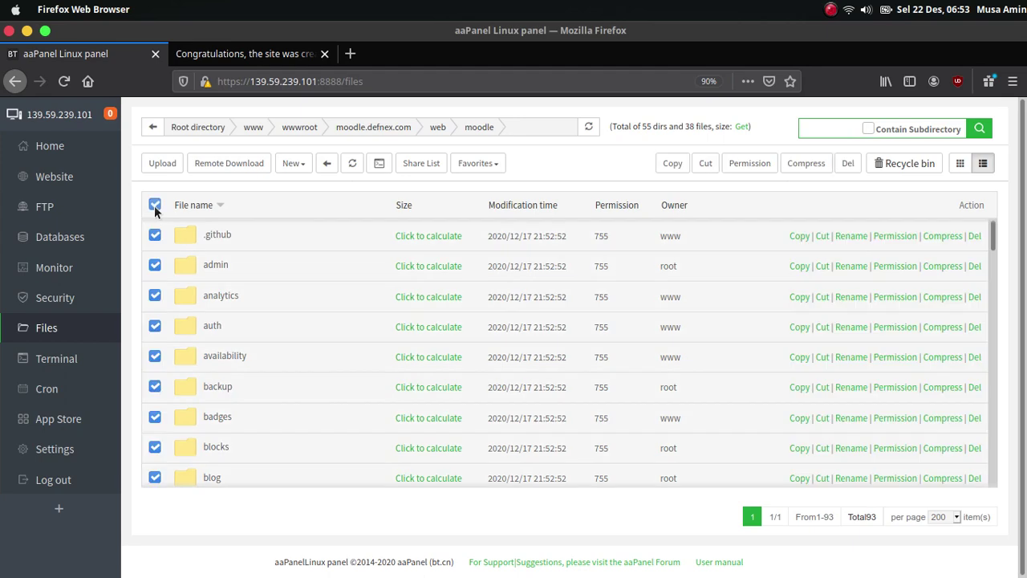
- Cut the Moodle files, paste them into the web folder, and reload moodle.defnex.com to show the installer
{"action": "left_click", "coordinate": [706, 163]}
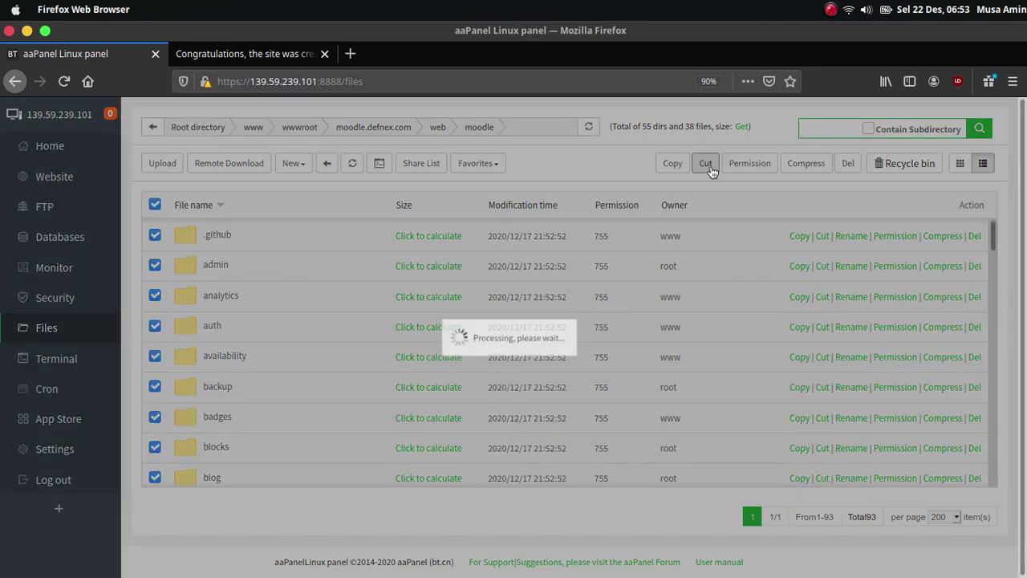
{"action": "left_click", "coordinate": [438, 129]}
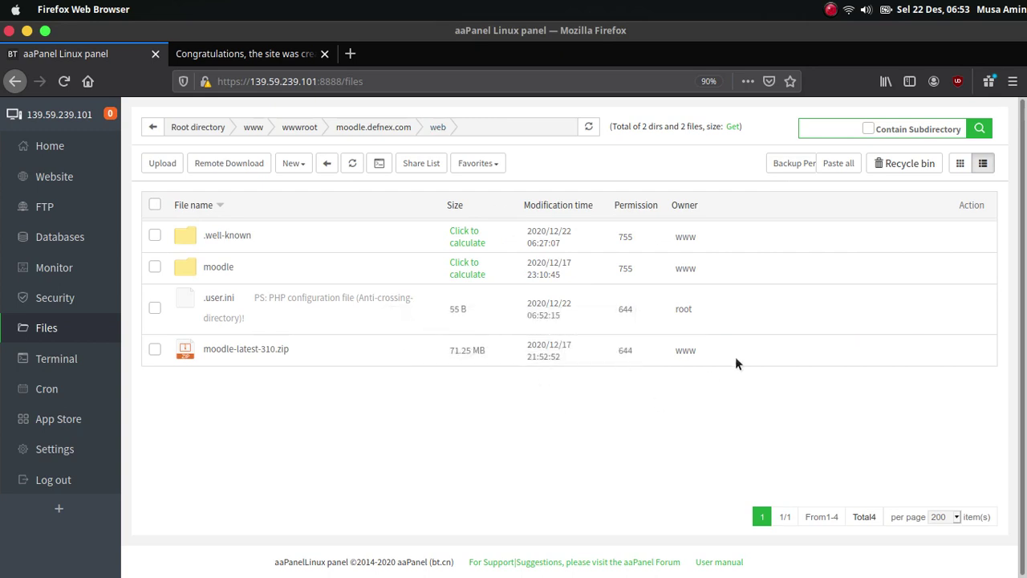
{"action": "left_click", "coordinate": [834, 165]}
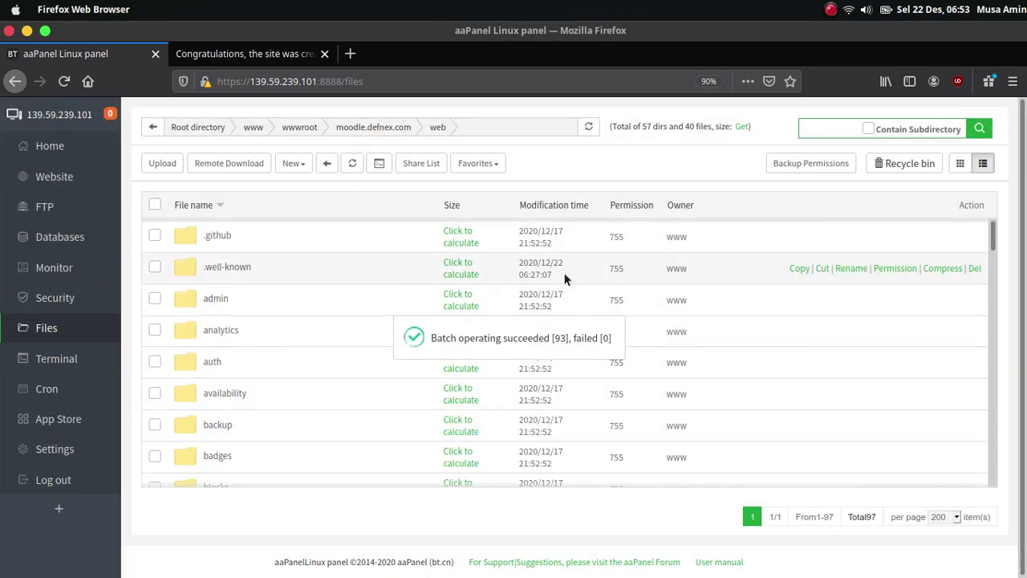
{"action": "left_click", "coordinate": [259, 58]}
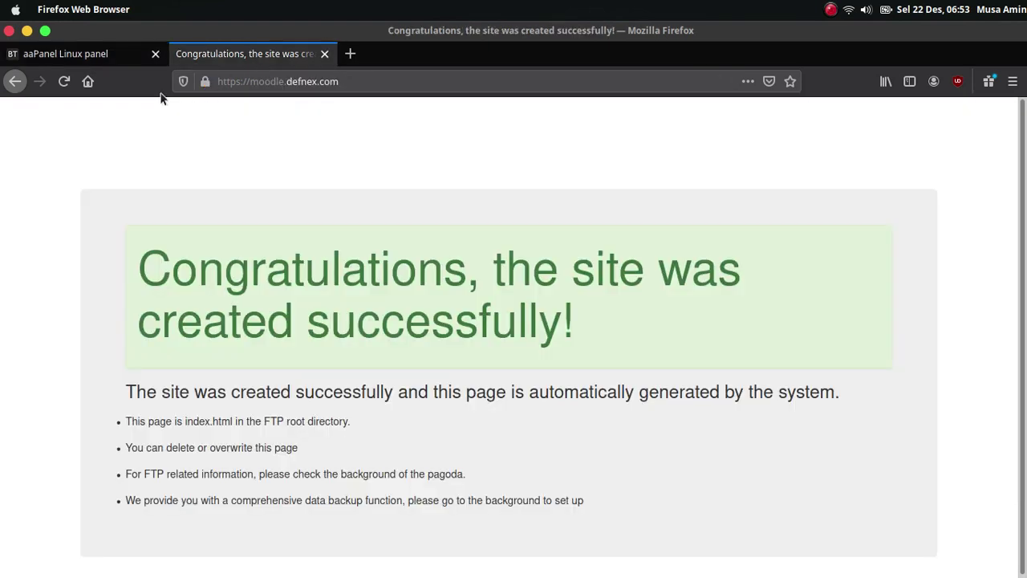
{"action": "left_click", "coordinate": [63, 82]}
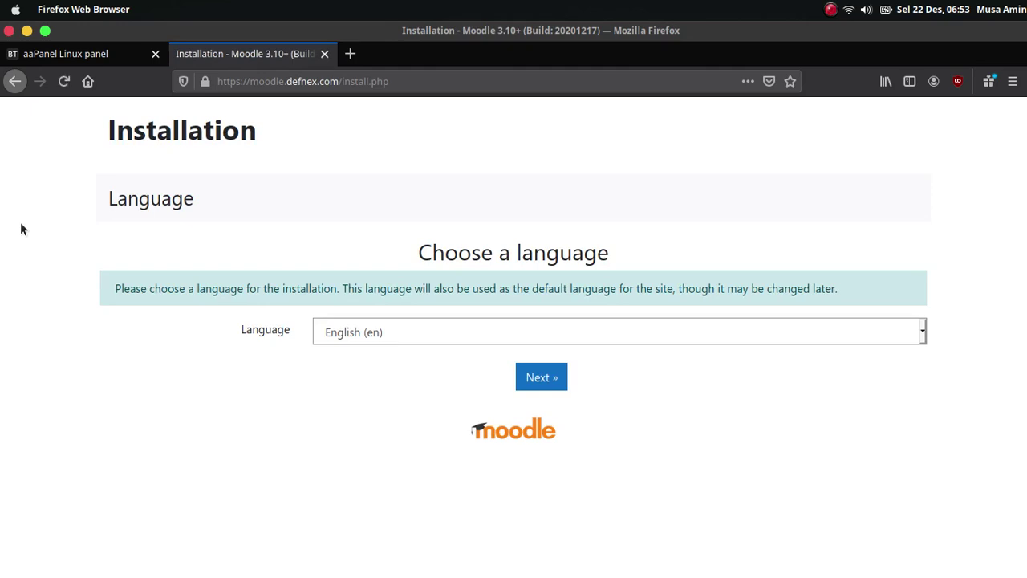
{"action": "left_click", "coordinate": [127, 52]}
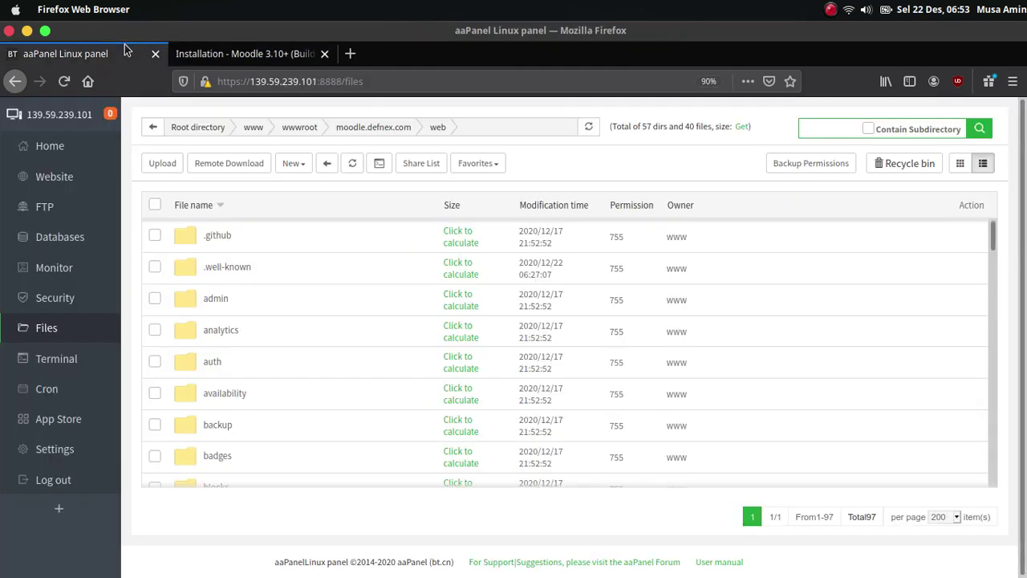
- Create a new directory named moodledata in the moodle.defnex.com folder, beside web
{"action": "left_click", "coordinate": [393, 129]}
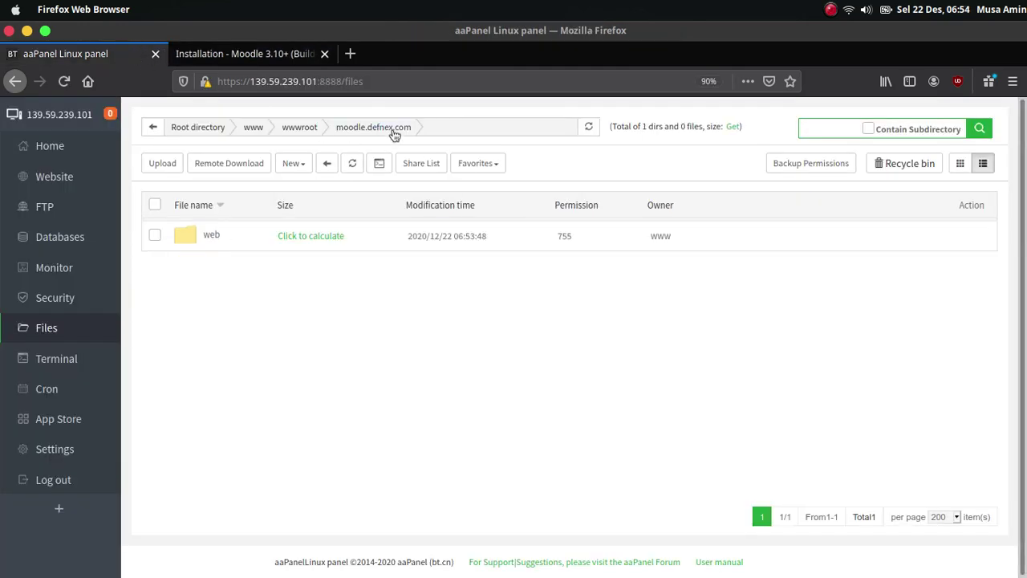
{"action": "left_click", "coordinate": [299, 166]}
{"action": "left_click", "coordinate": [304, 207]}
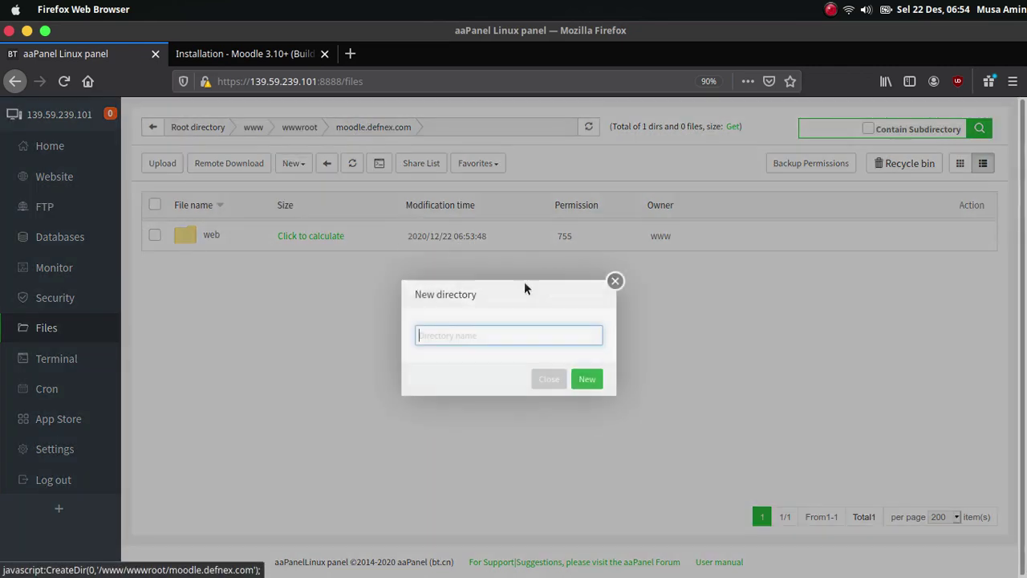
{"action": "type", "text": "moodledata"}
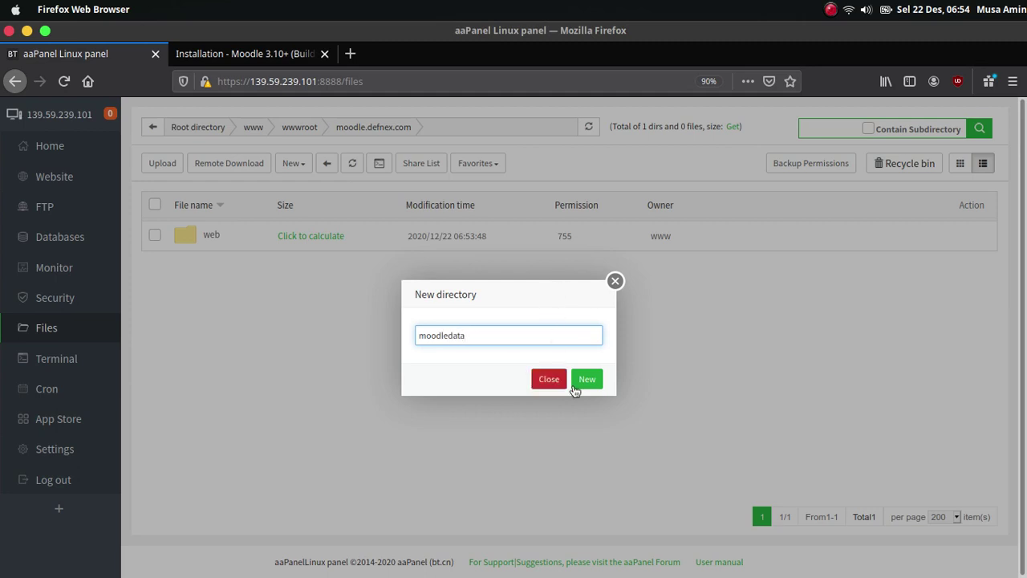
{"action": "left_click", "coordinate": [587, 379]}
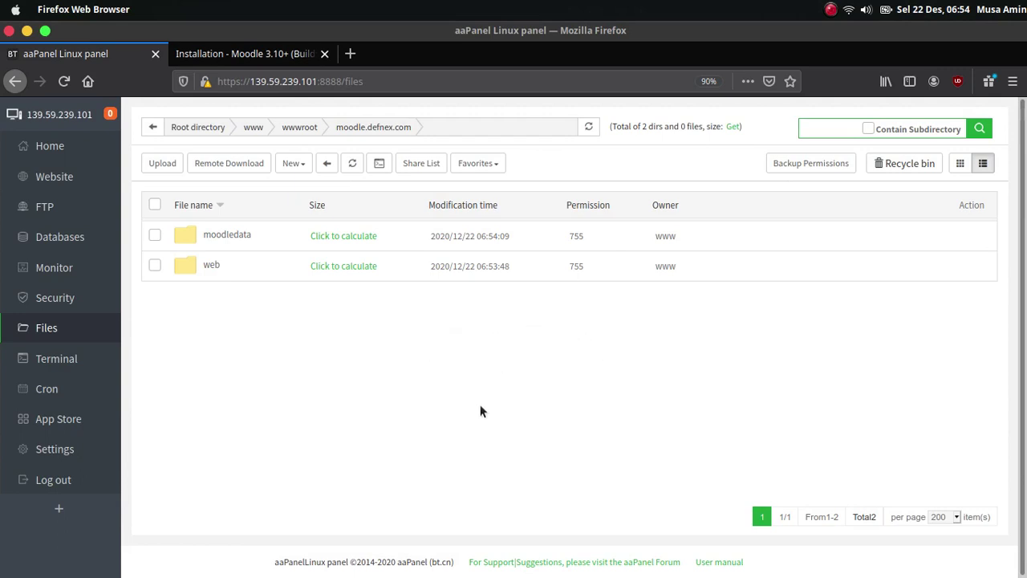
{"action": "left_click", "coordinate": [282, 60]}
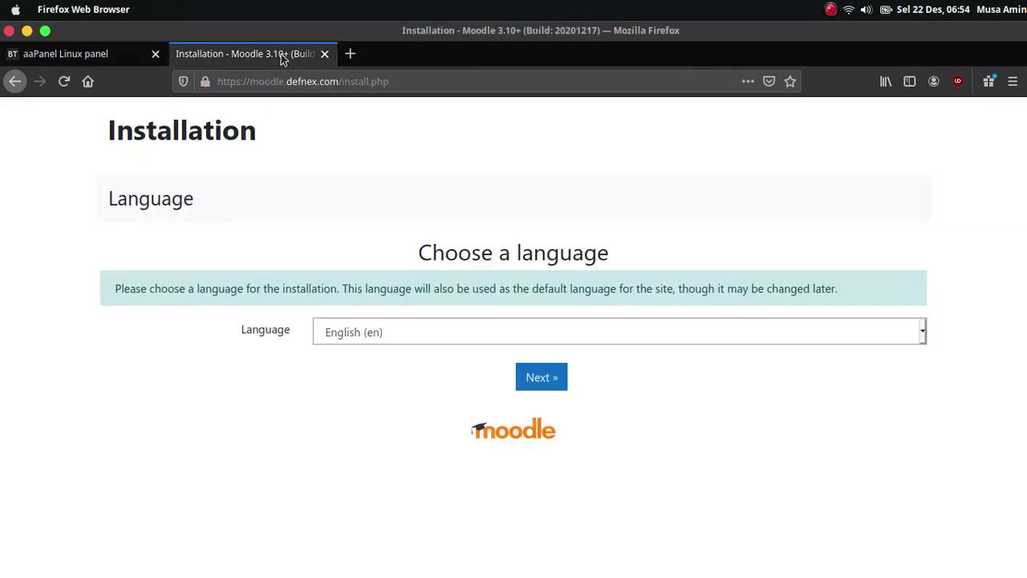
- Keep English and accept the installation paths, checking the moodledata data directory
{"action": "left_click", "coordinate": [557, 384]}
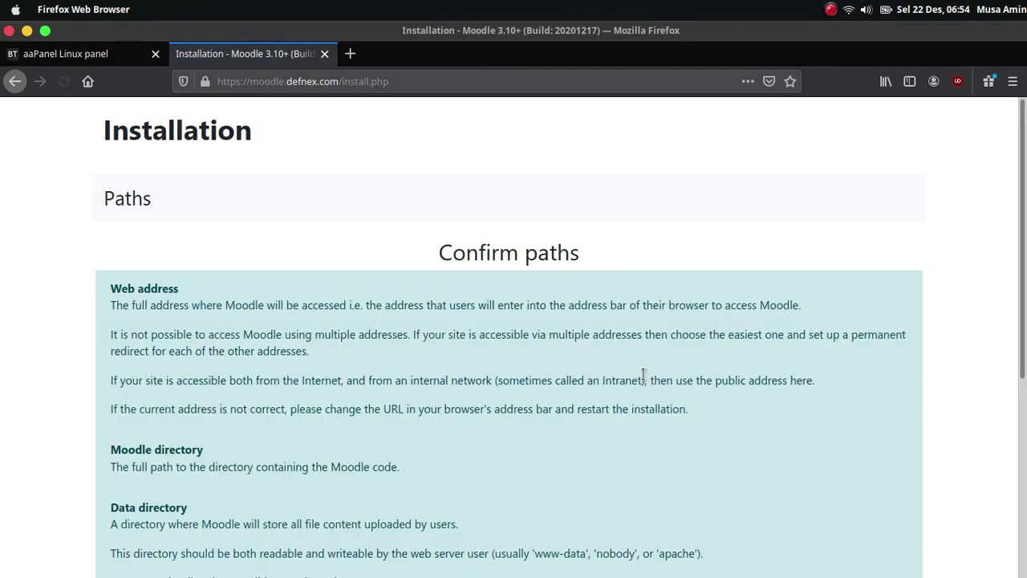
{"action": "scroll", "coordinate": [648, 369], "scroll_direction": "down", "scroll_amount": 5}
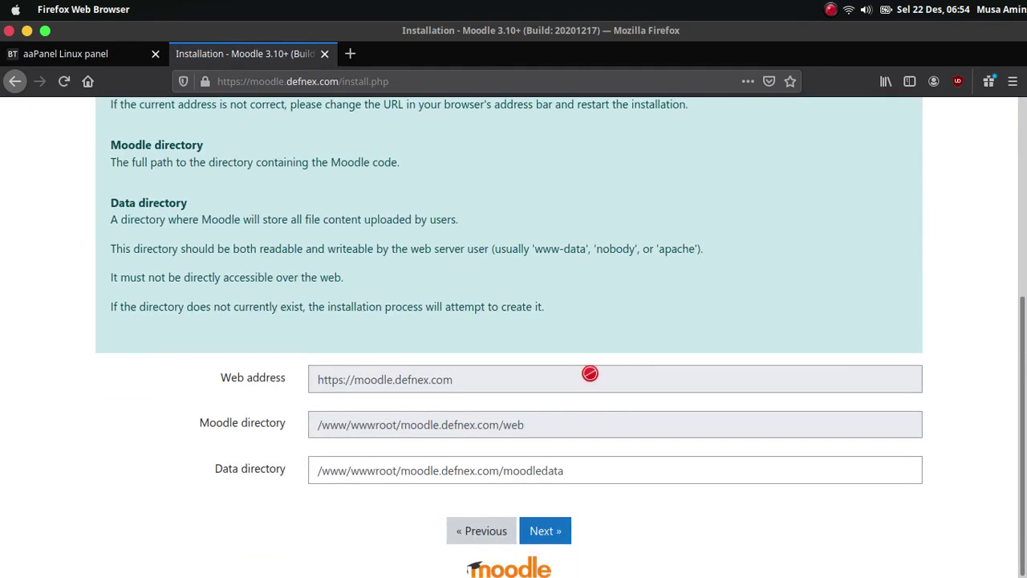
{"action": "left_click", "coordinate": [577, 475]}
{"action": "left_click", "coordinate": [550, 542]}
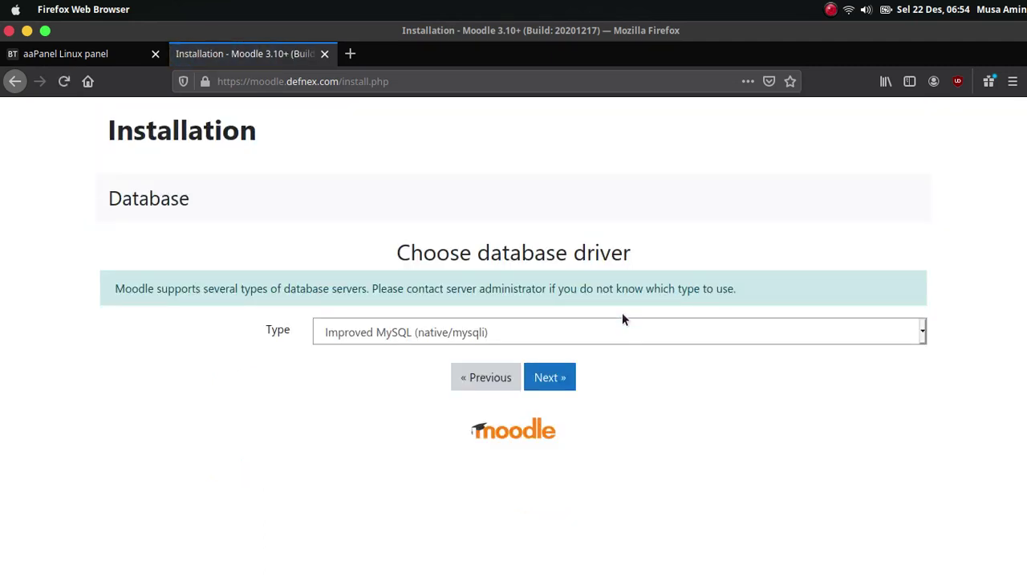
- Choose MariaDB (native/mariadb) as the database driver and continue to the database settings
{"action": "left_click", "coordinate": [626, 331]}
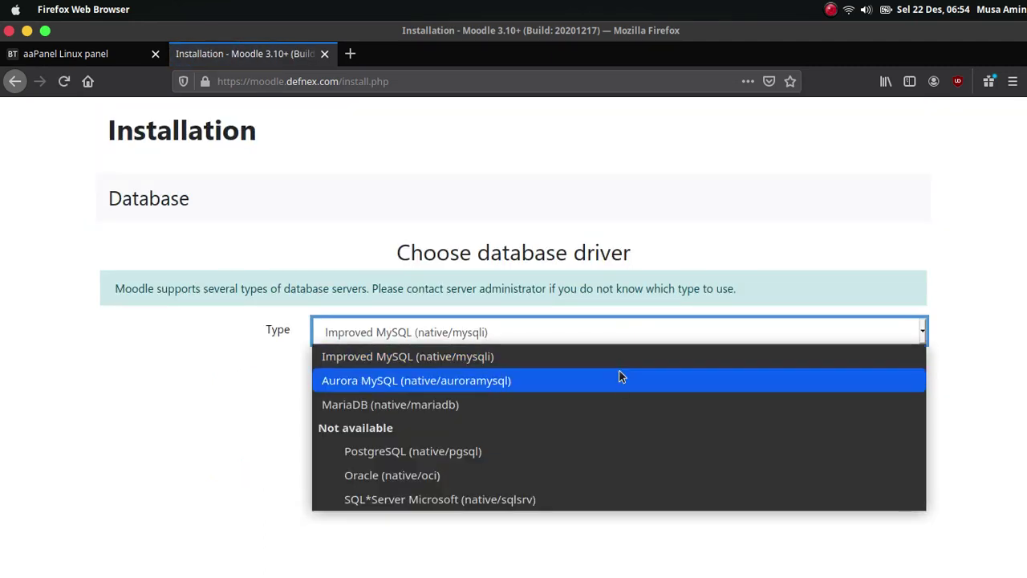
{"action": "left_click", "coordinate": [623, 408]}
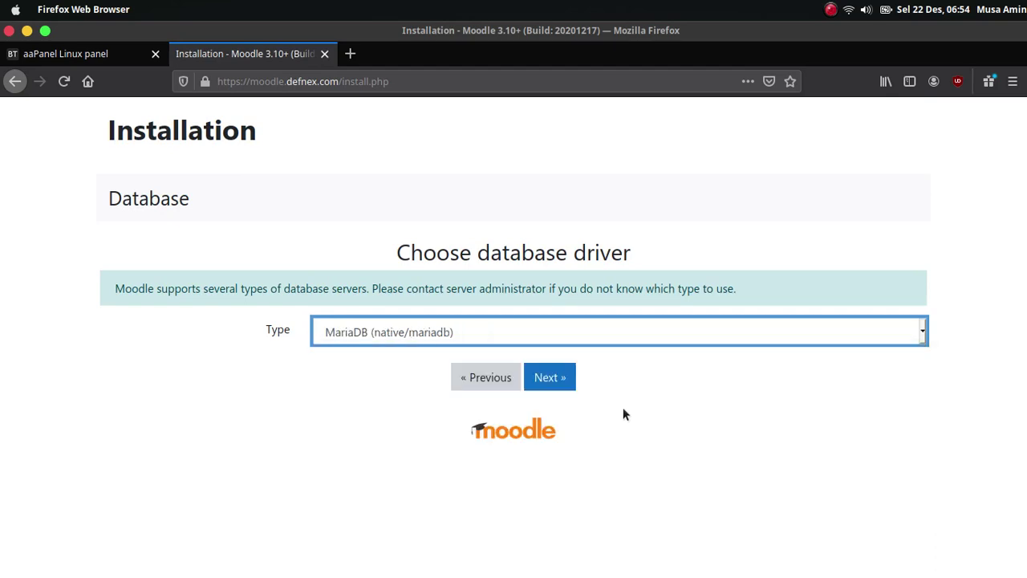
{"action": "left_click", "coordinate": [560, 383]}
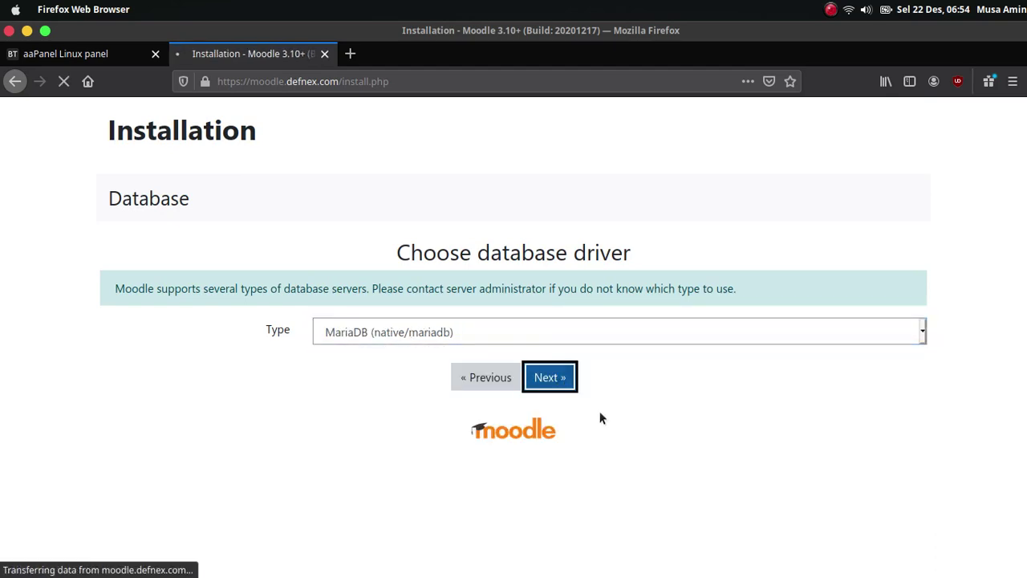
{"action": "scroll", "coordinate": [622, 339], "scroll_direction": "down", "scroll_amount": 5}
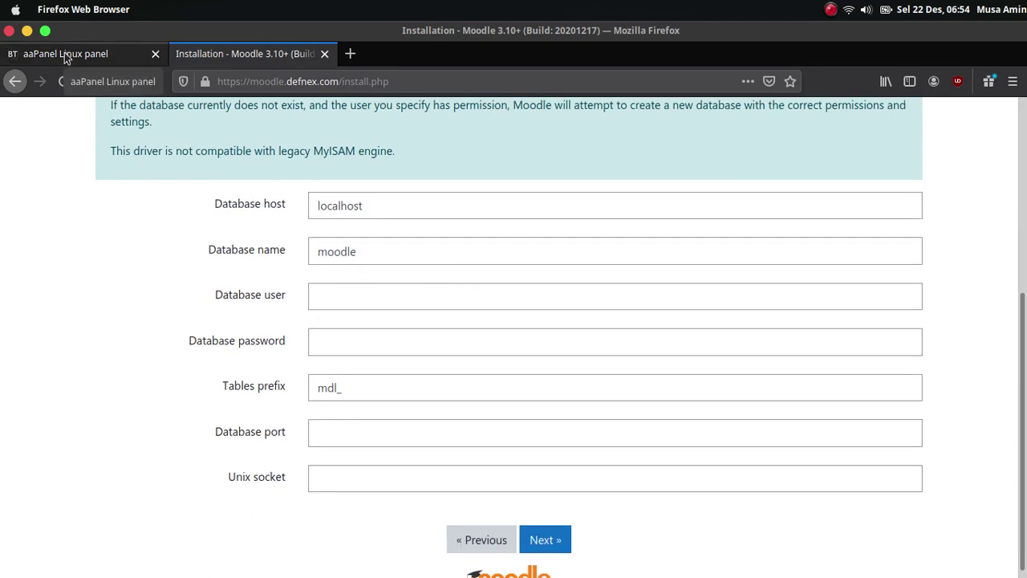
- Copy moodle_defnex_co from aaPanel's Database Manager into Moodle's Database name and user fields
{"action": "left_click", "coordinate": [64, 53]}
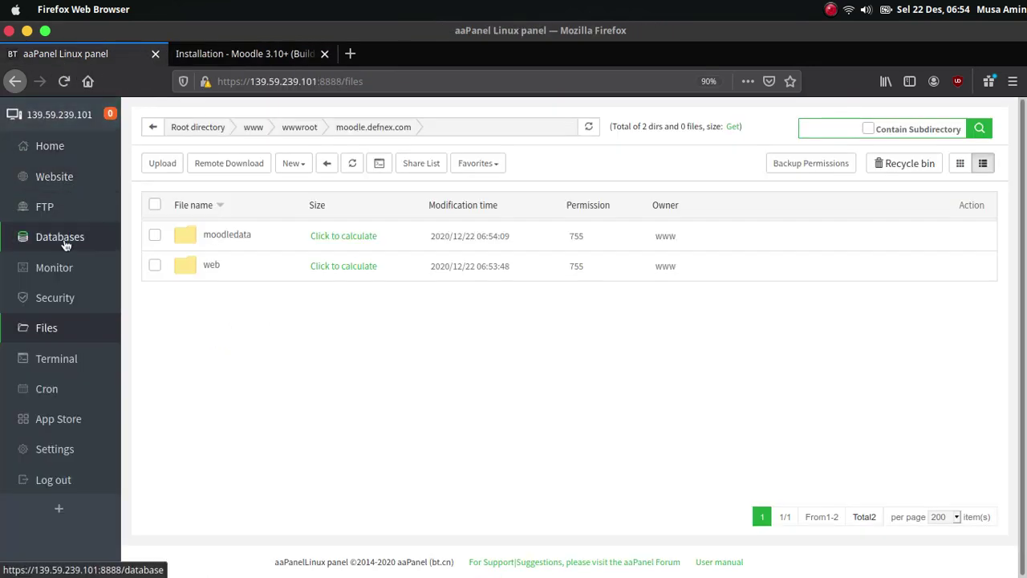
{"action": "left_click", "coordinate": [62, 239]}
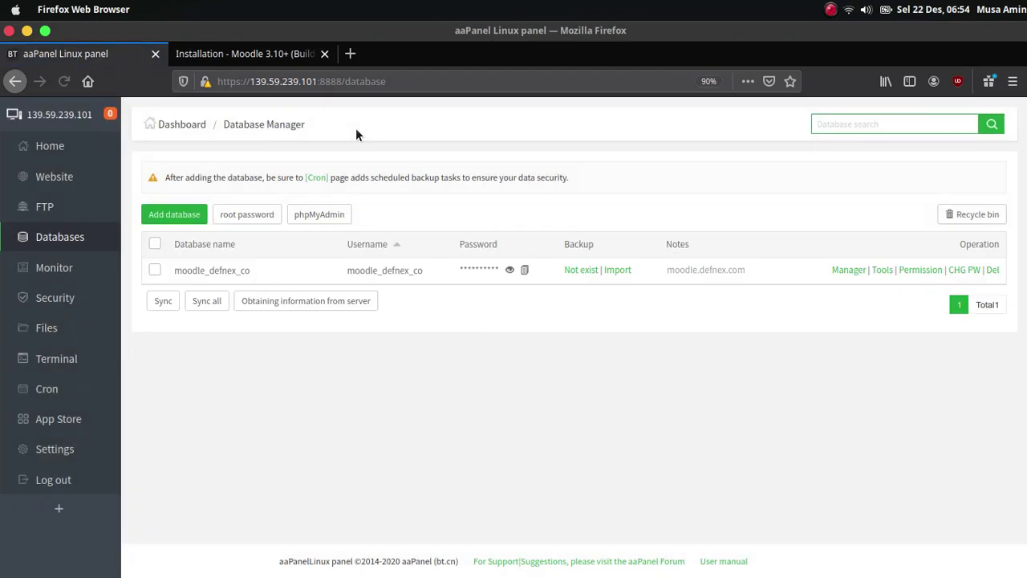
{"action": "double_click", "coordinate": [233, 271]}
{"action": "right_click", "coordinate": [227, 268]}
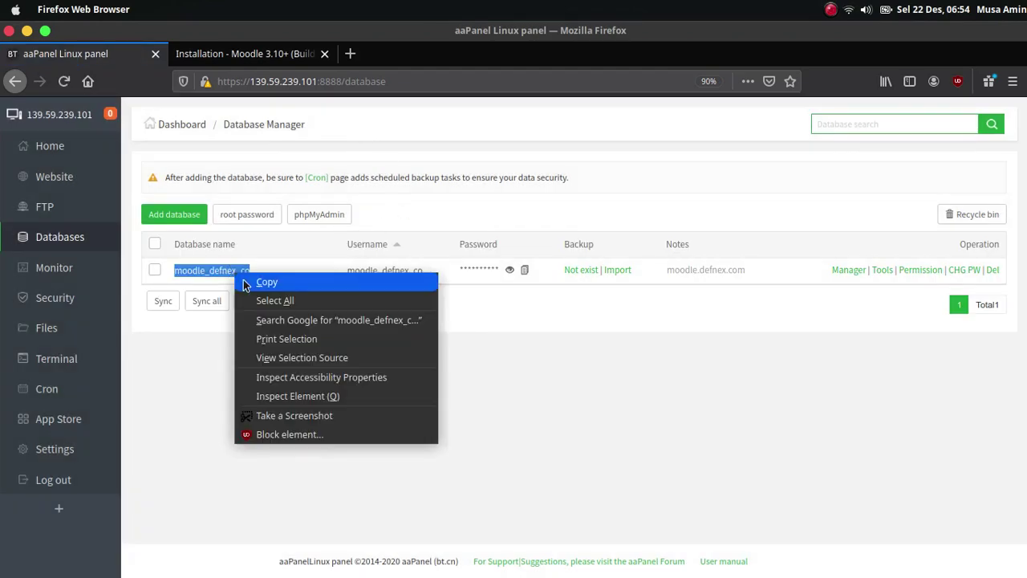
{"action": "left_click", "coordinate": [240, 276]}
{"action": "left_click", "coordinate": [245, 53]}
{"action": "double_click", "coordinate": [394, 255]}
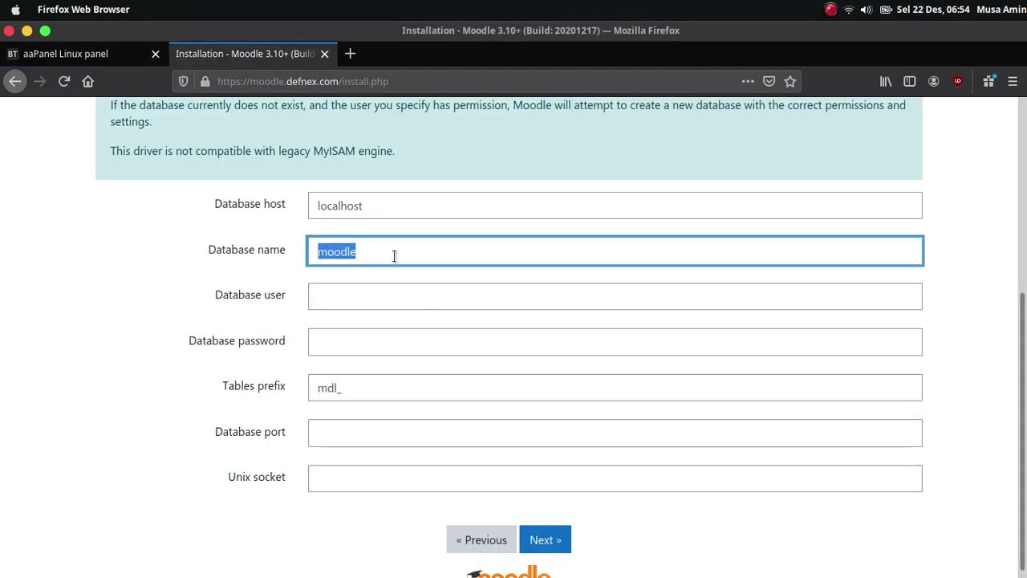
{"action": "key", "text": "ctrl+v"}
{"action": "key", "text": "Tab"}
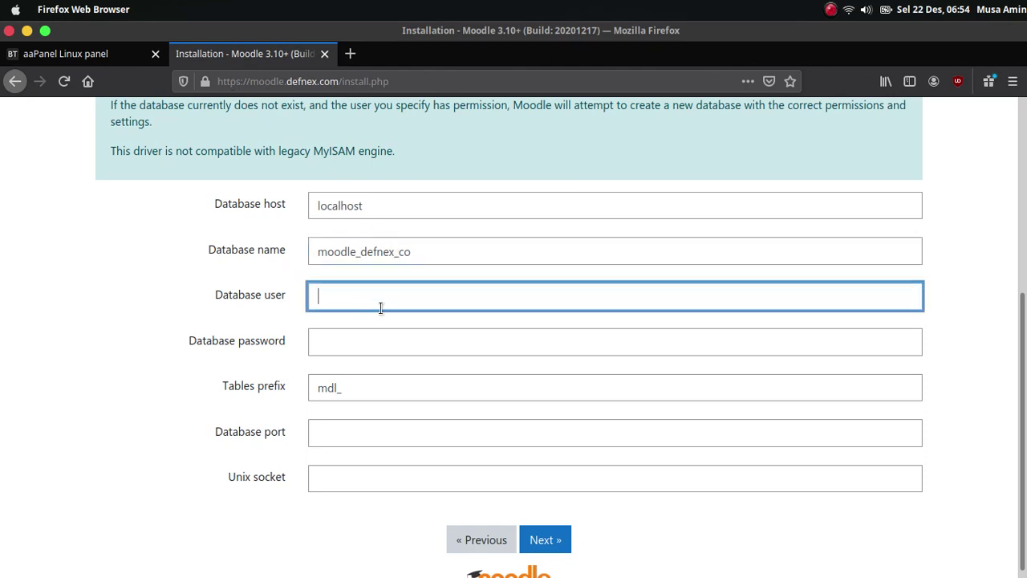
{"action": "key", "text": "ctrl+v"}
- Copy the database password from aaPanel into the password field and submit the settings
{"action": "left_click", "coordinate": [383, 351]}
{"action": "key", "text": "ctrl+Page_Up"}
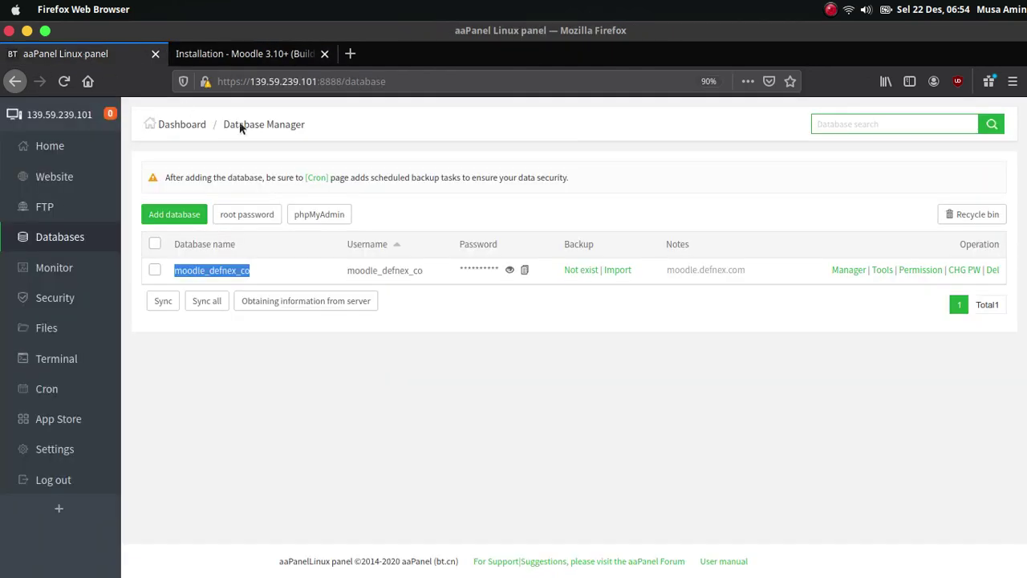
{"action": "left_click", "coordinate": [474, 322]}
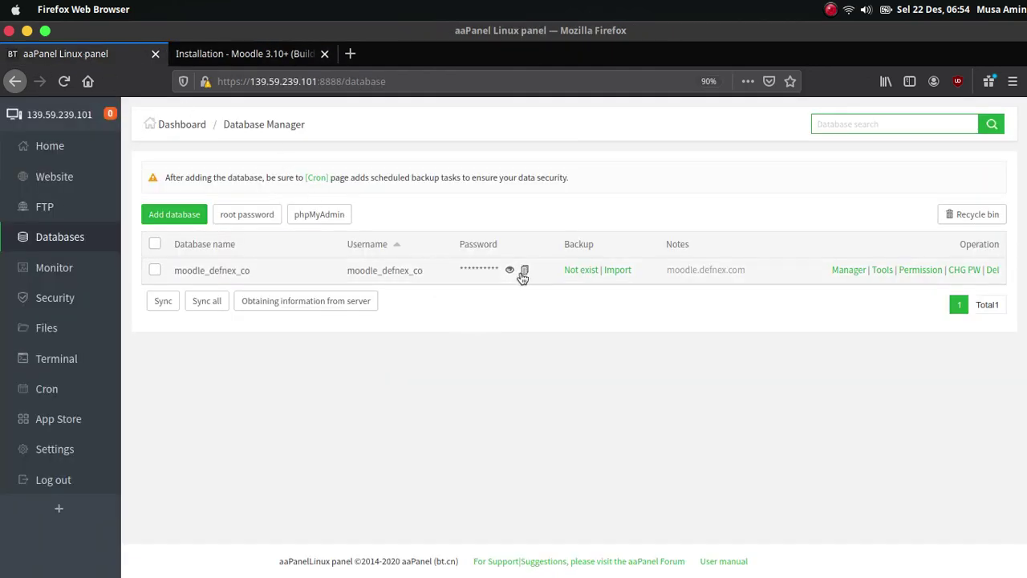
{"action": "left_click", "coordinate": [524, 273]}
{"action": "left_click", "coordinate": [233, 53]}
{"action": "key", "text": "ctrl+v"}
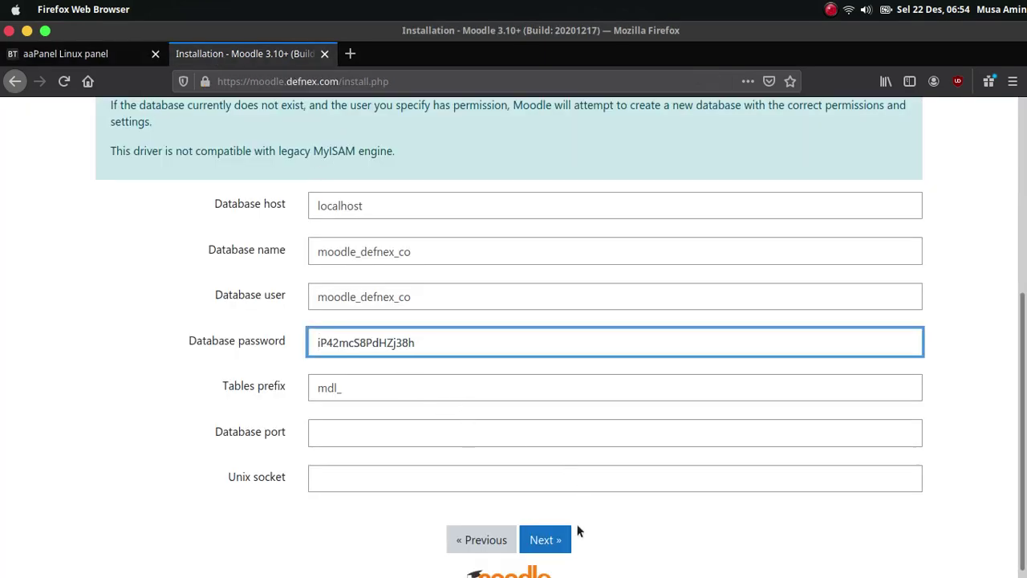
{"action": "left_click", "coordinate": [562, 540]}
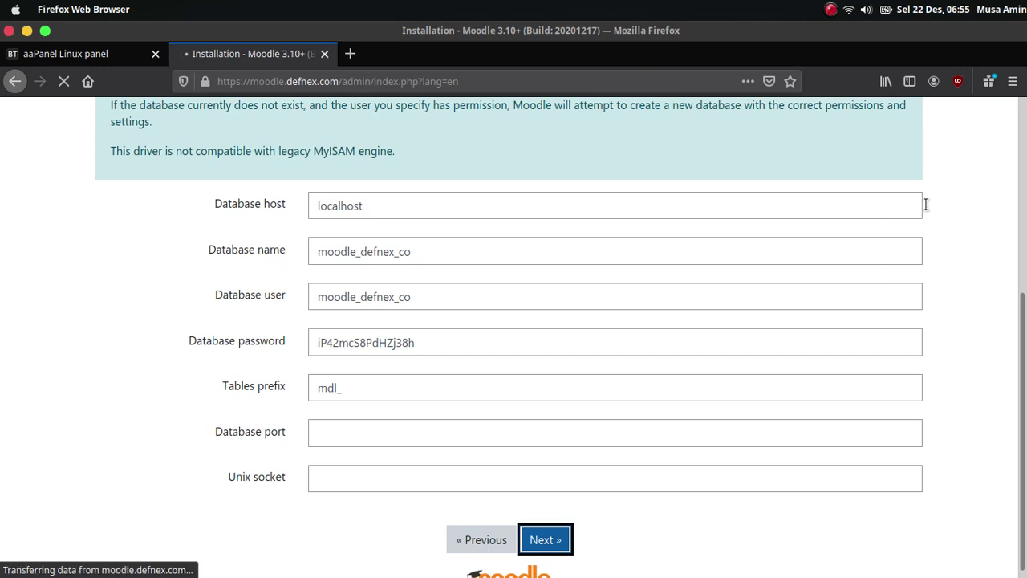
- Accept the copyright notice and review server checks flagging fileinfo and opcache.enable
{"action": "scroll", "coordinate": [200, 401], "scroll_direction": "down", "scroll_amount": 2}
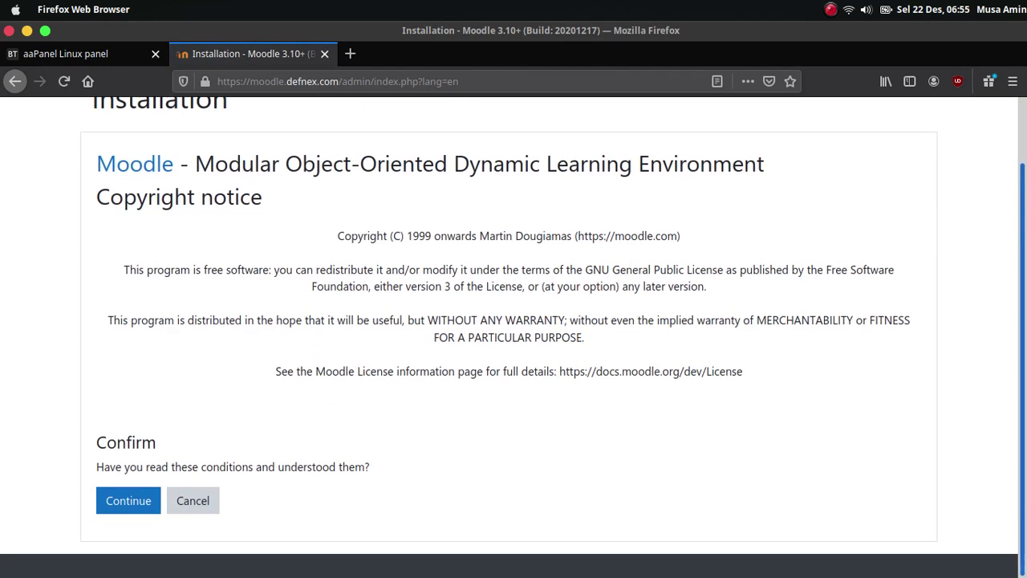
{"action": "left_click", "coordinate": [136, 500]}
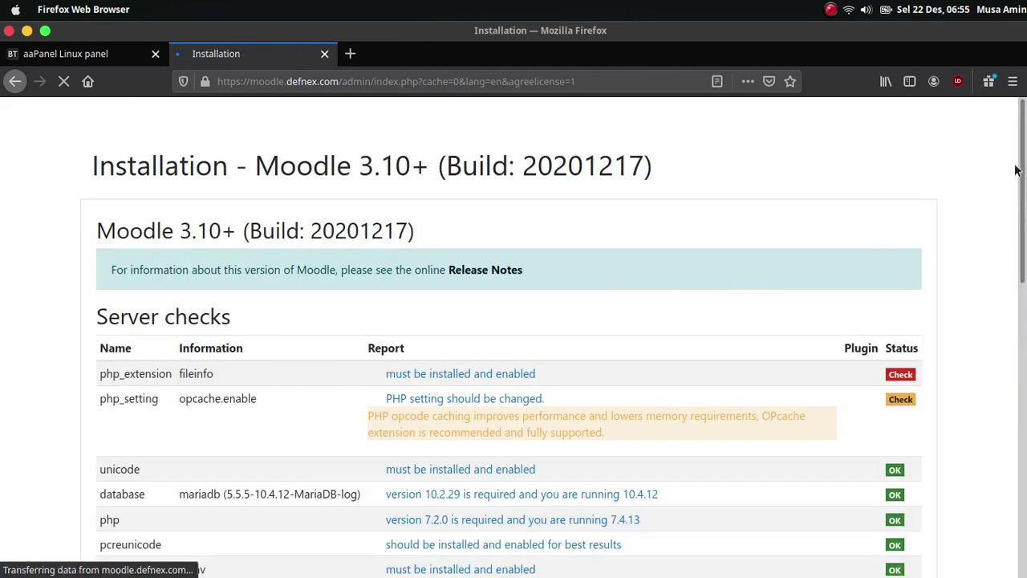
{"action": "left_click_drag", "start_coordinate": [1017, 168], "coordinate": [1017, 248]}
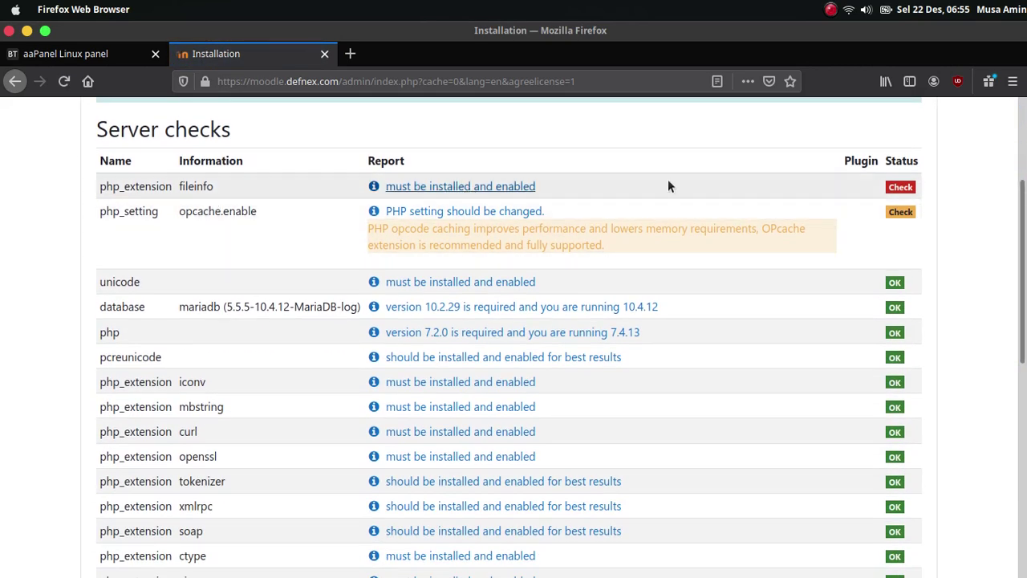
{"action": "left_click_drag", "start_coordinate": [1022, 232], "coordinate": [1016, 103]}
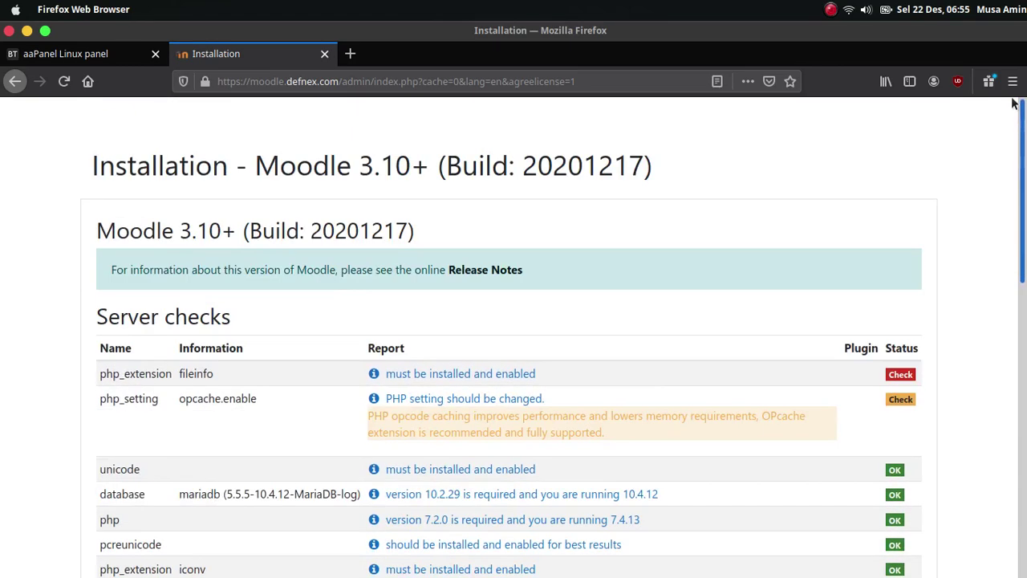
- Bring up the PHP-7.4 extension list from the aaPanel dashboard
{"action": "left_click", "coordinate": [81, 58]}
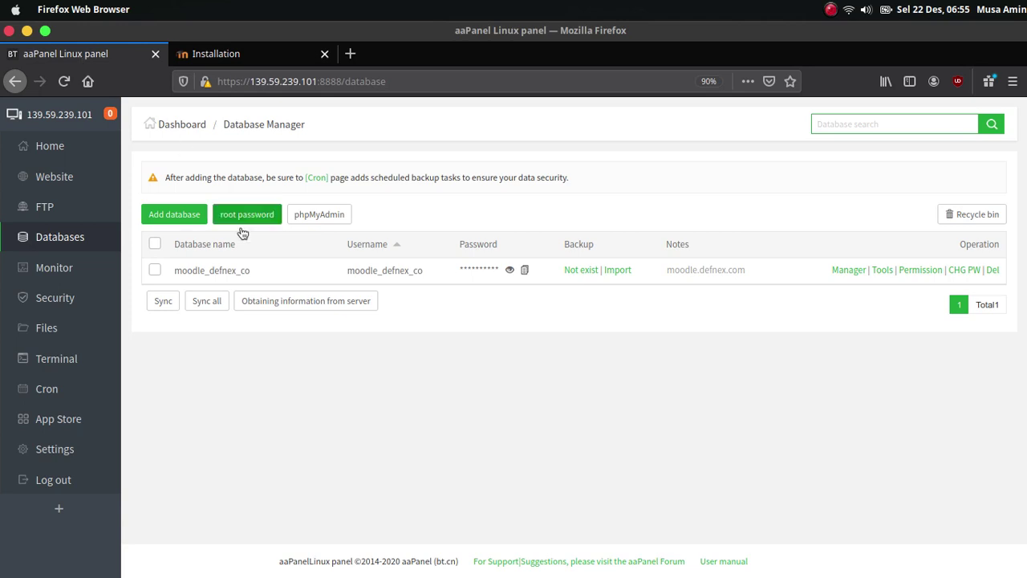
{"action": "left_click", "coordinate": [50, 146]}
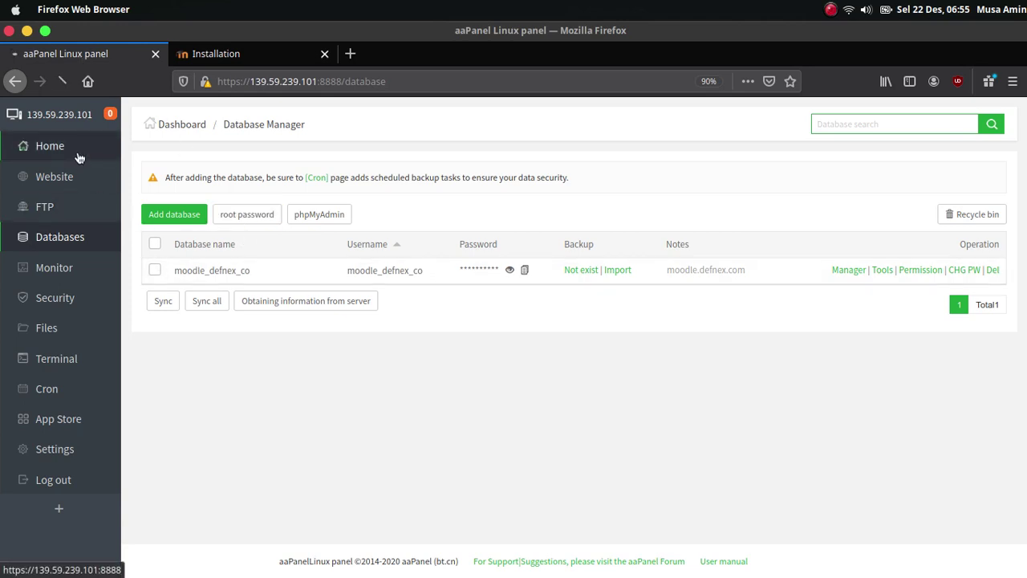
{"action": "scroll", "coordinate": [963, 337], "scroll_direction": "down", "scroll_amount": 5}
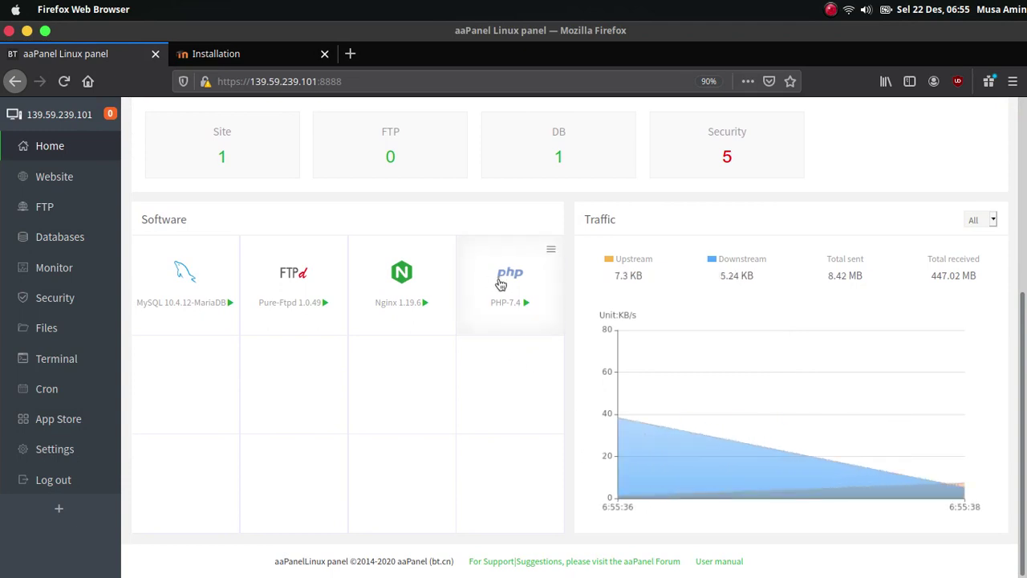
{"action": "left_click", "coordinate": [504, 283]}
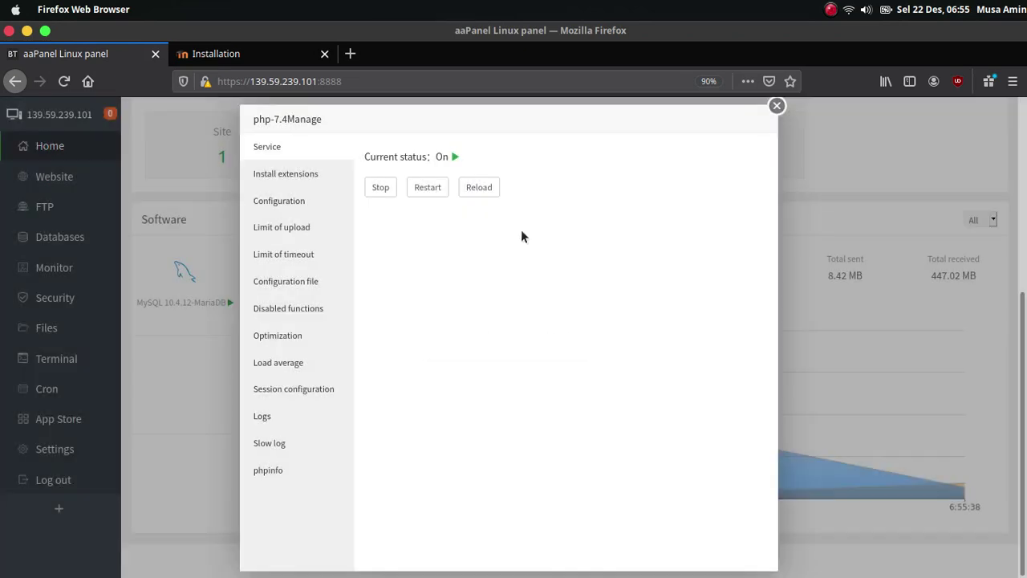
{"action": "left_click", "coordinate": [307, 178]}
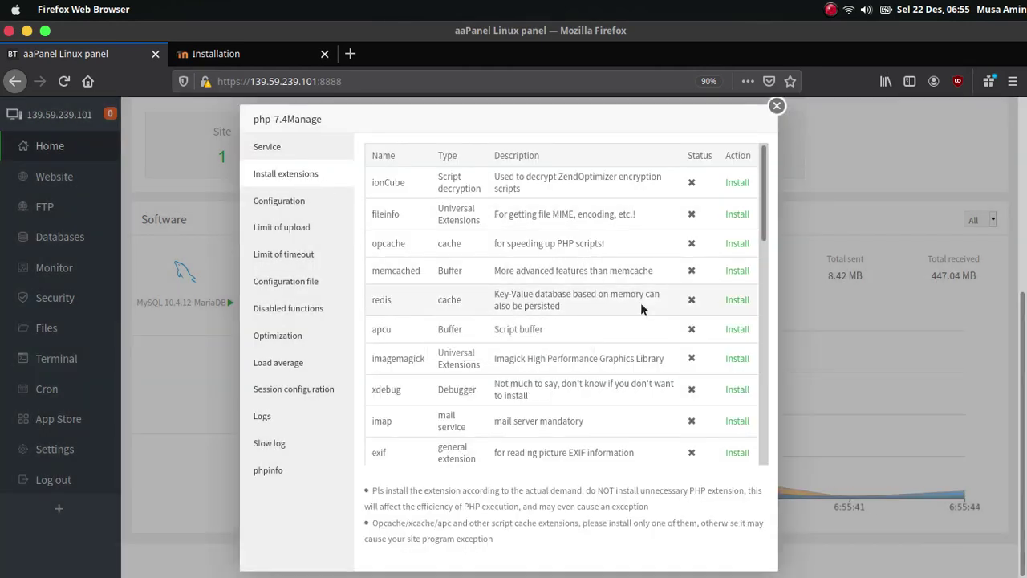
- Install the fileinfo and opcache extensions, check the task list, and reload the dashboard
{"action": "left_click", "coordinate": [737, 214]}
{"action": "left_click", "coordinate": [595, 373]}
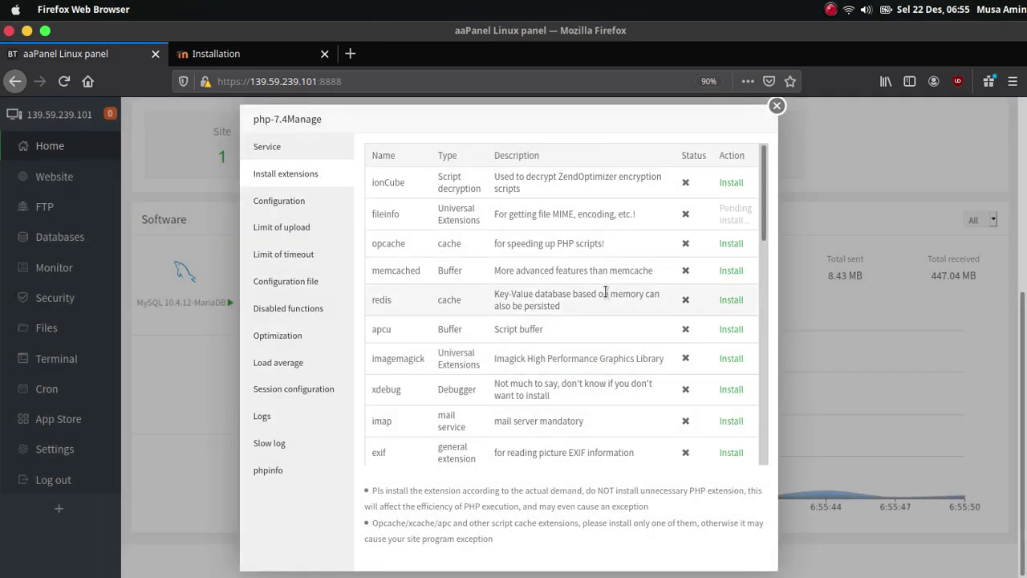
{"action": "left_click", "coordinate": [732, 244]}
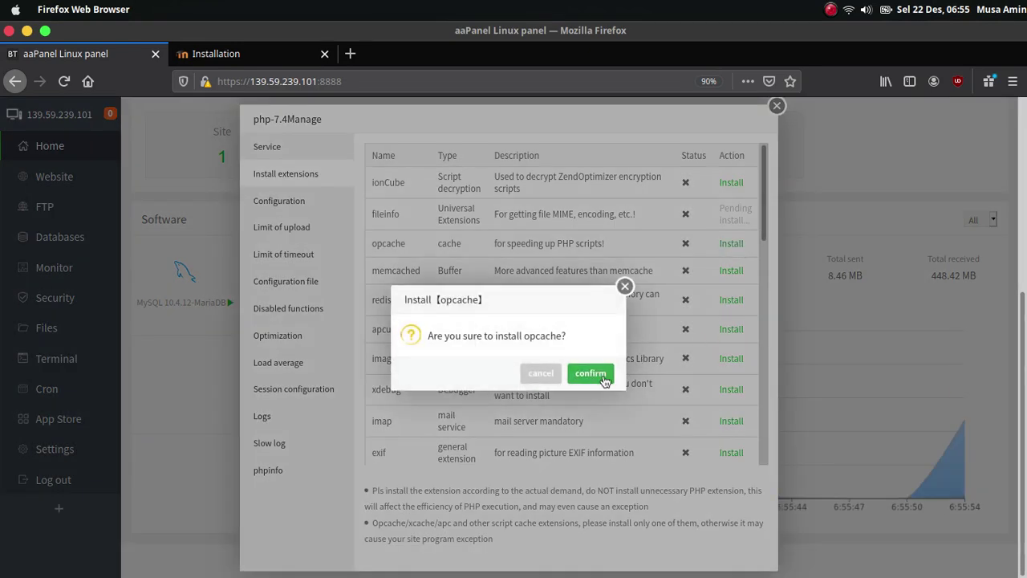
{"action": "left_click", "coordinate": [594, 373]}
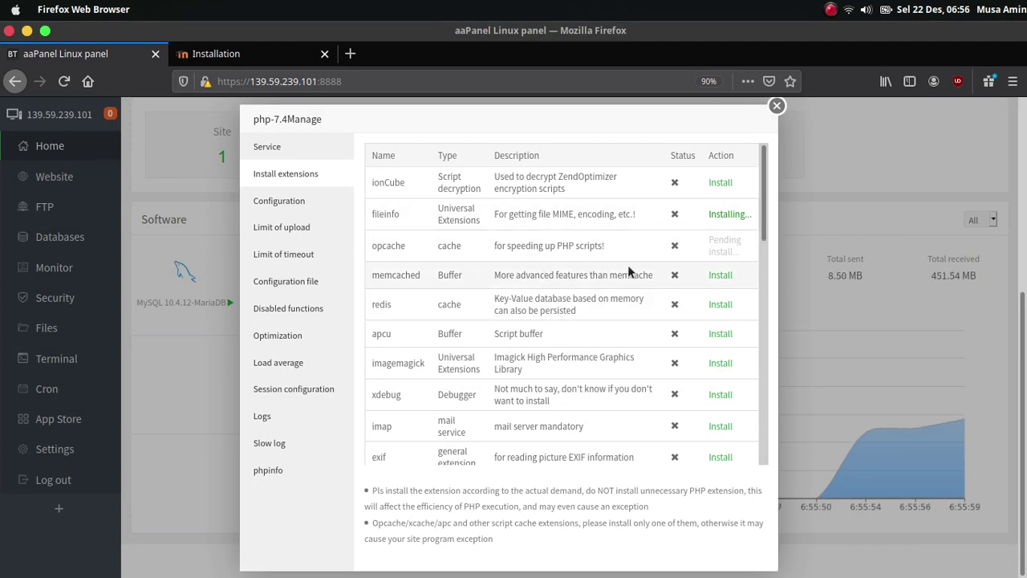
{"action": "left_click", "coordinate": [733, 217]}
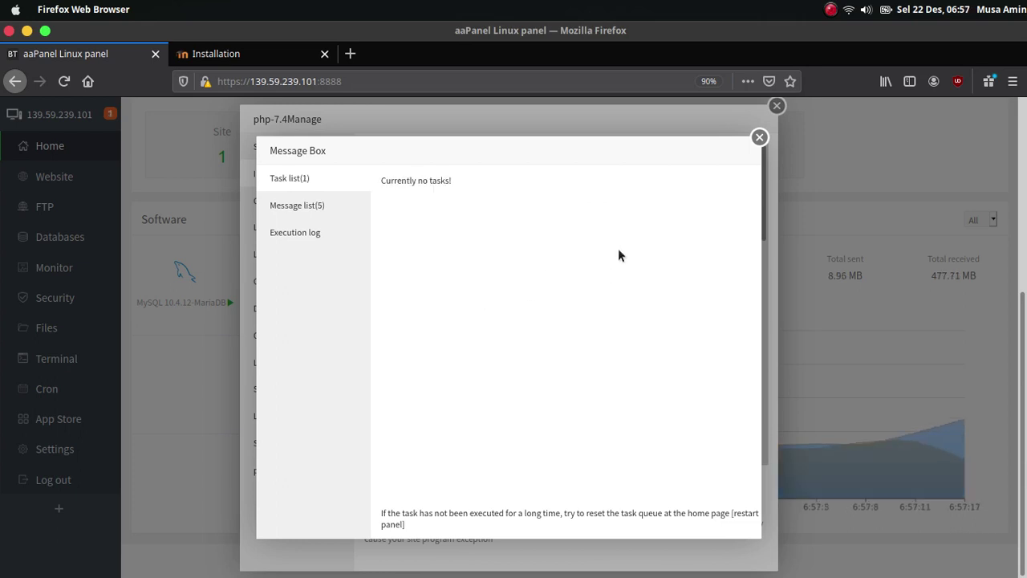
{"action": "left_click", "coordinate": [759, 138]}
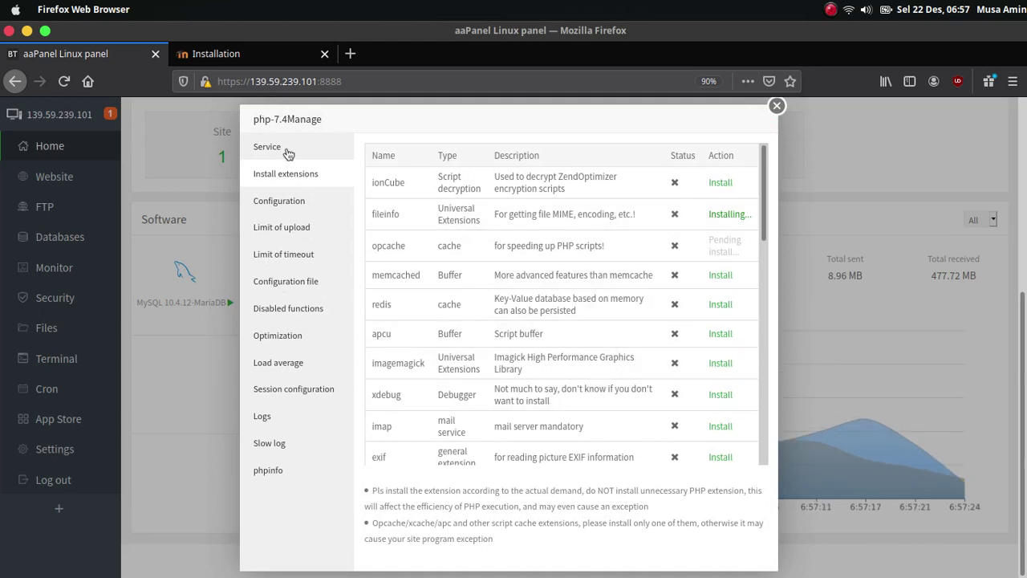
{"action": "left_click", "coordinate": [64, 81]}
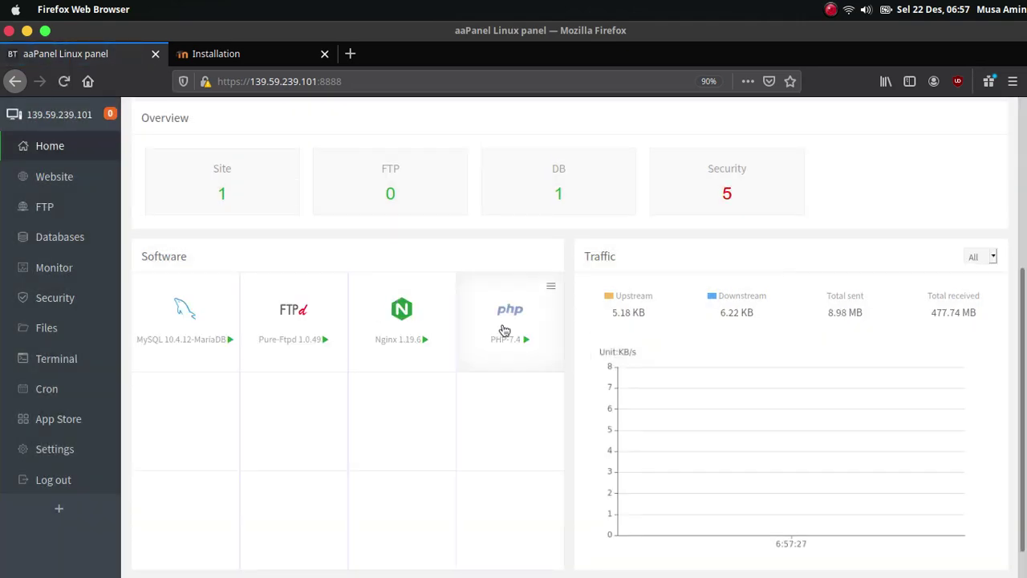
- Verify fileinfo and opcache are installed, then restart the PHP 7.4 service
{"action": "left_click", "coordinate": [504, 330]}
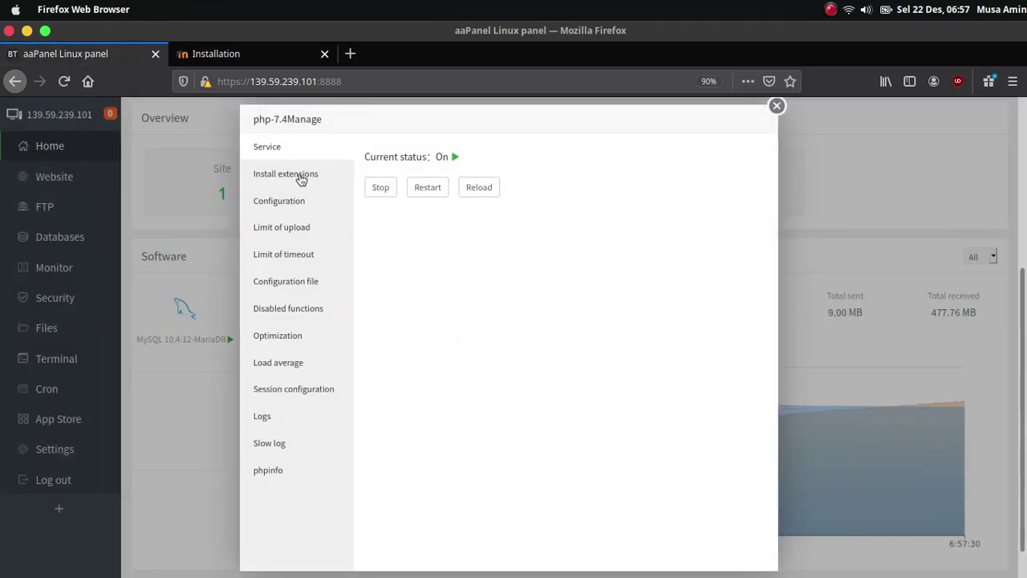
{"action": "left_click", "coordinate": [301, 177]}
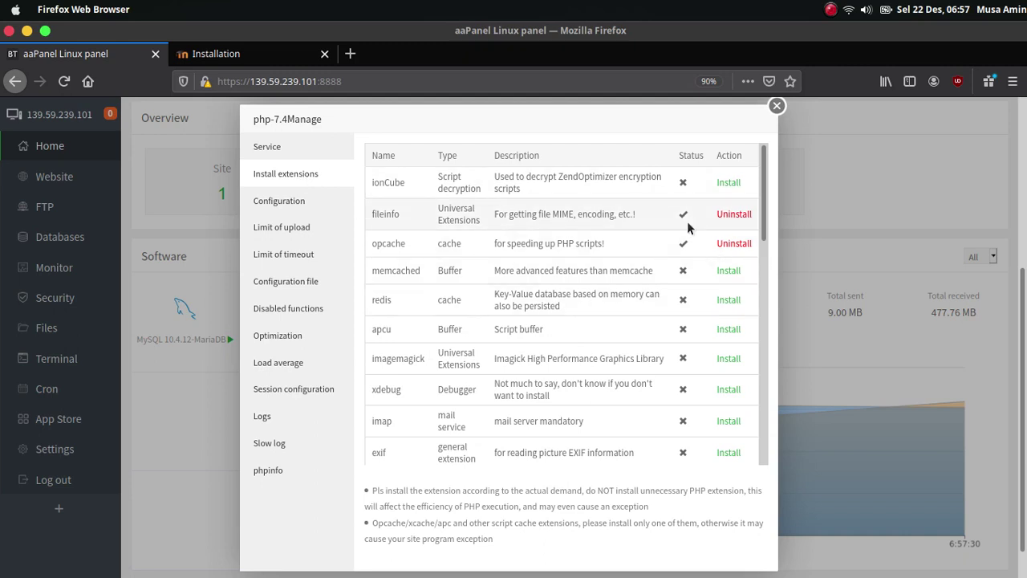
{"action": "left_click", "coordinate": [297, 152]}
{"action": "left_click", "coordinate": [428, 190]}
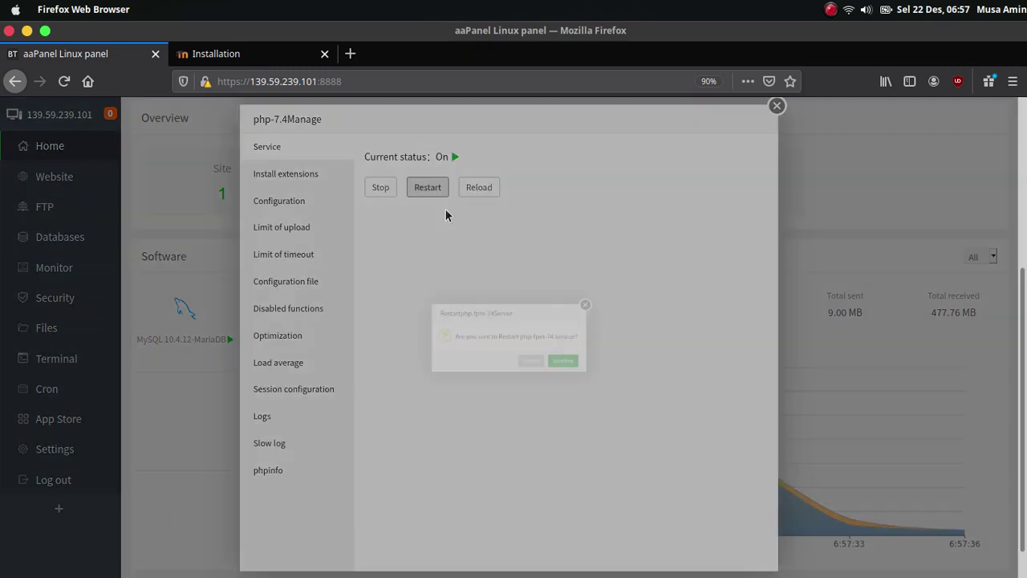
{"action": "left_click", "coordinate": [595, 375]}
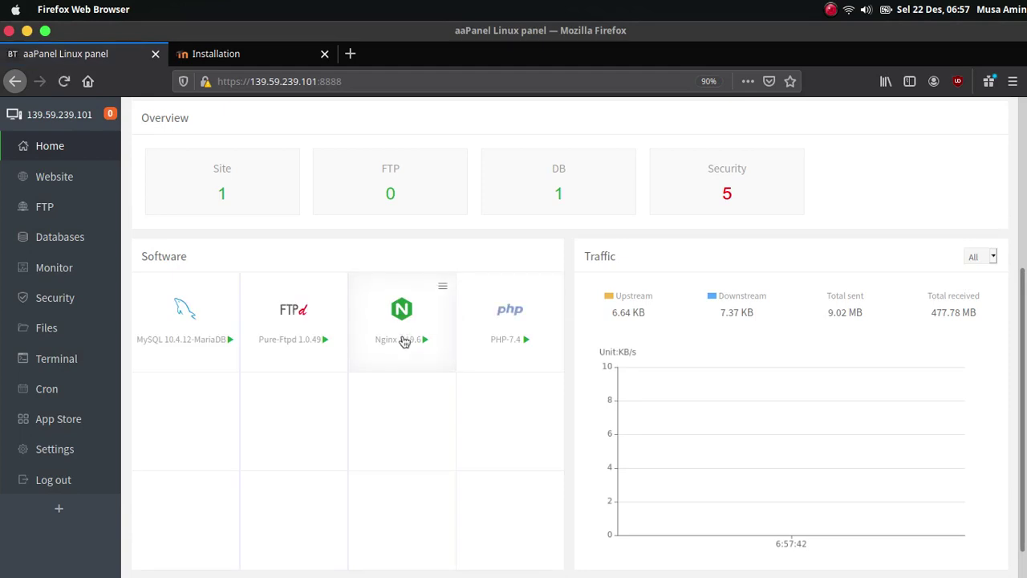
- Restart the Nginx web server
{"action": "left_click", "coordinate": [401, 304]}
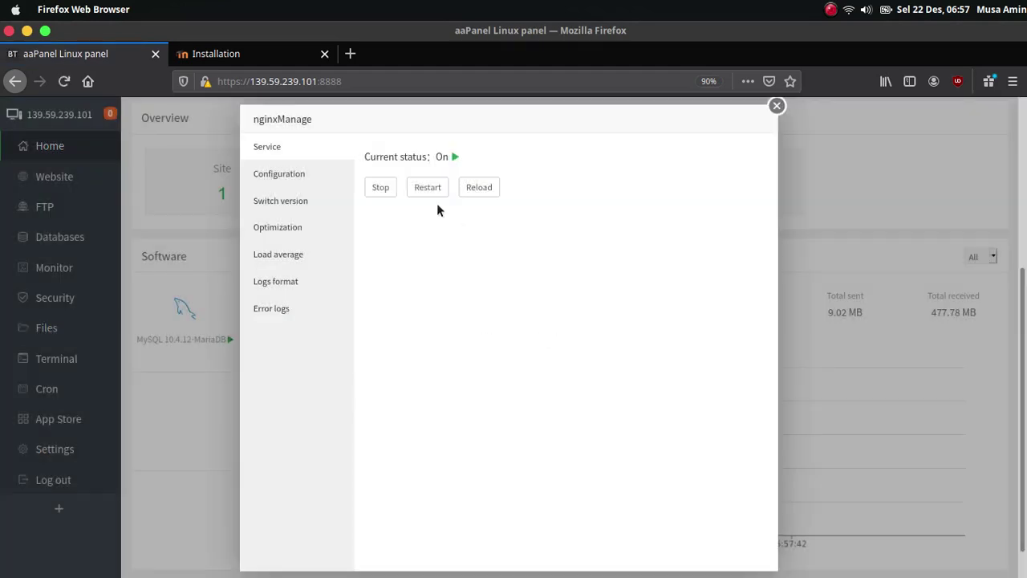
{"action": "left_click", "coordinate": [427, 189]}
{"action": "left_click", "coordinate": [605, 379]}
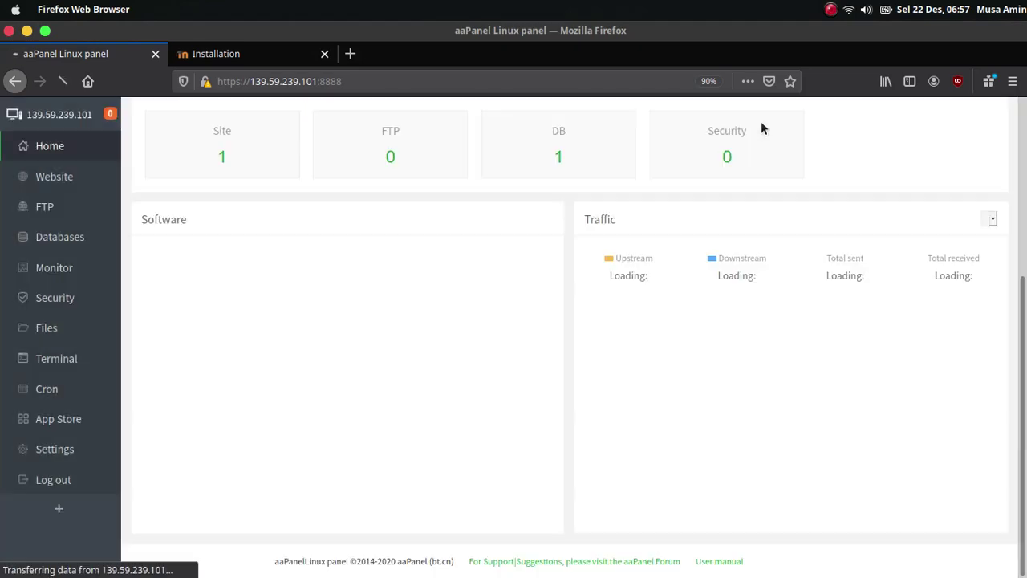
{"action": "left_click", "coordinate": [265, 58]}
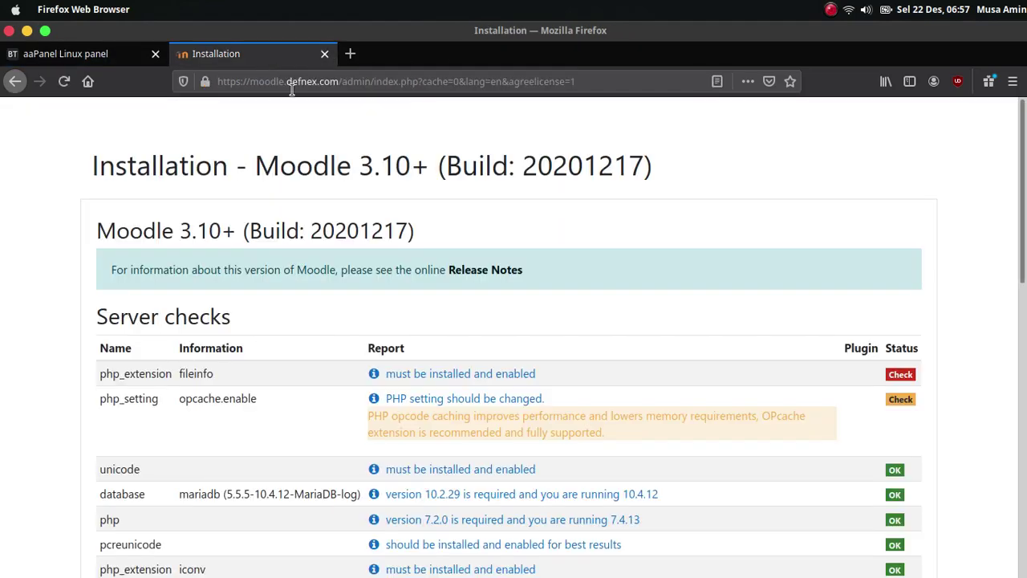
{"action": "scroll", "coordinate": [912, 238], "scroll_direction": "down", "scroll_amount": 8}
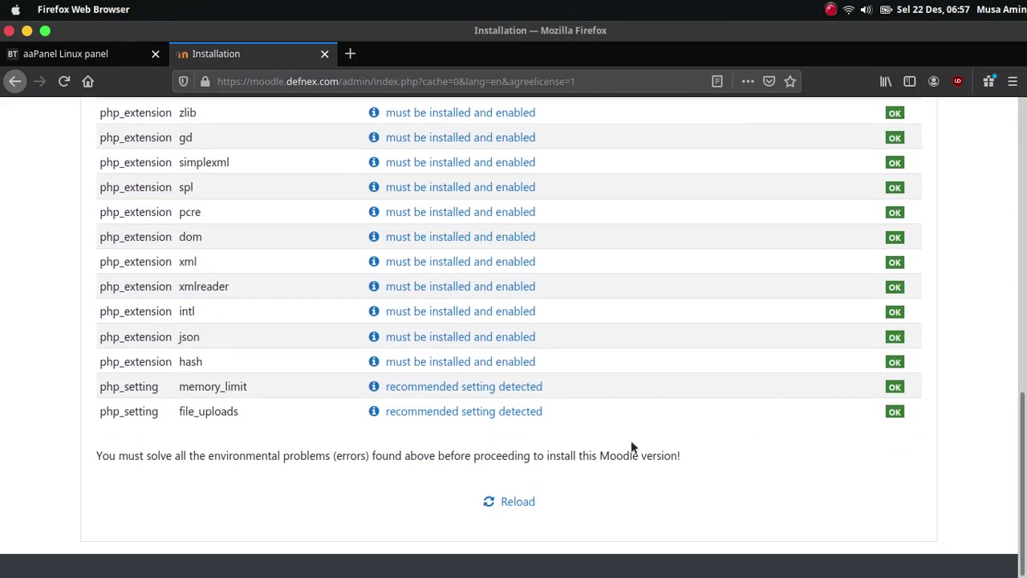
{"action": "left_click", "coordinate": [517, 502]}
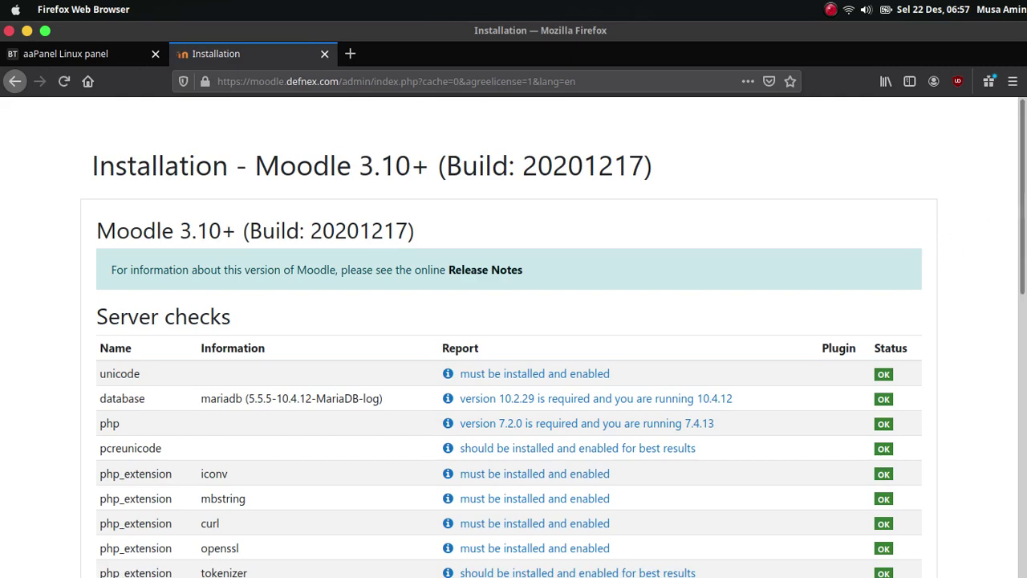
{"action": "scroll", "coordinate": [1025, 228], "scroll_direction": "down", "scroll_amount": 5}
{"action": "scroll", "coordinate": [514, 337], "scroll_direction": "down", "scroll_amount": 5}
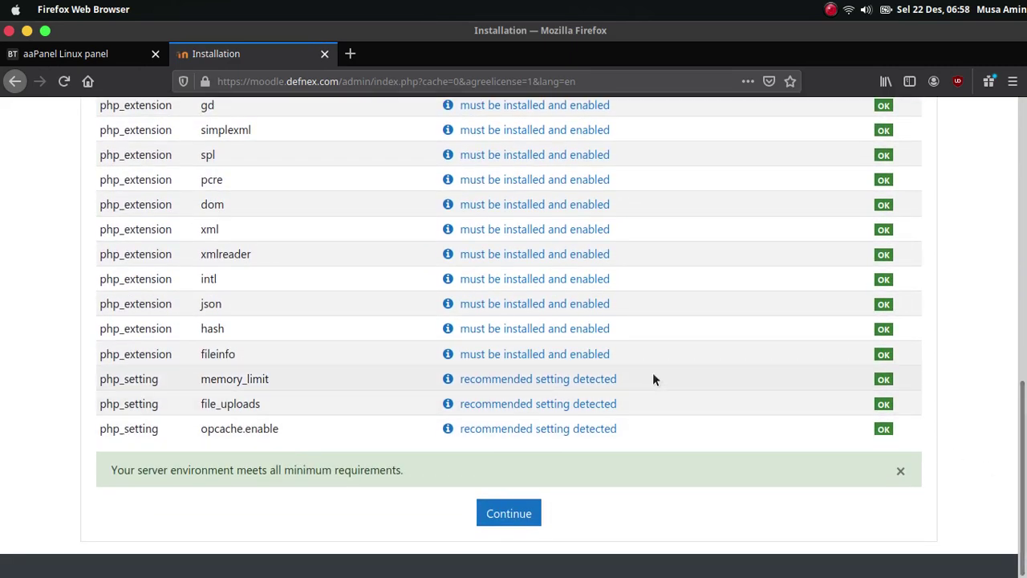
{"action": "left_click", "coordinate": [531, 514]}
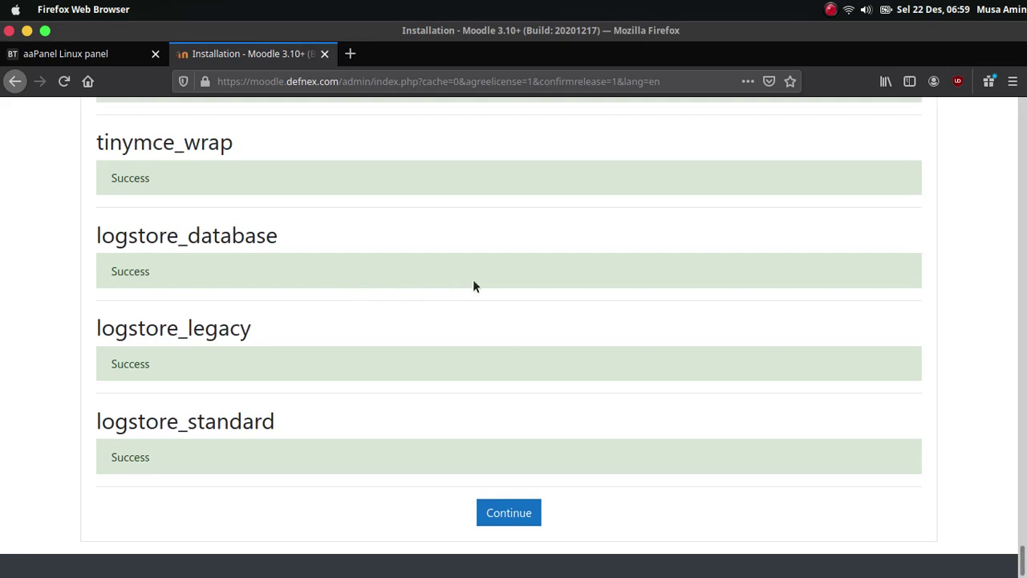
- Continue past the plugin installation once every plugin through logstore_standard reports Success
{"action": "left_click", "coordinate": [515, 517]}
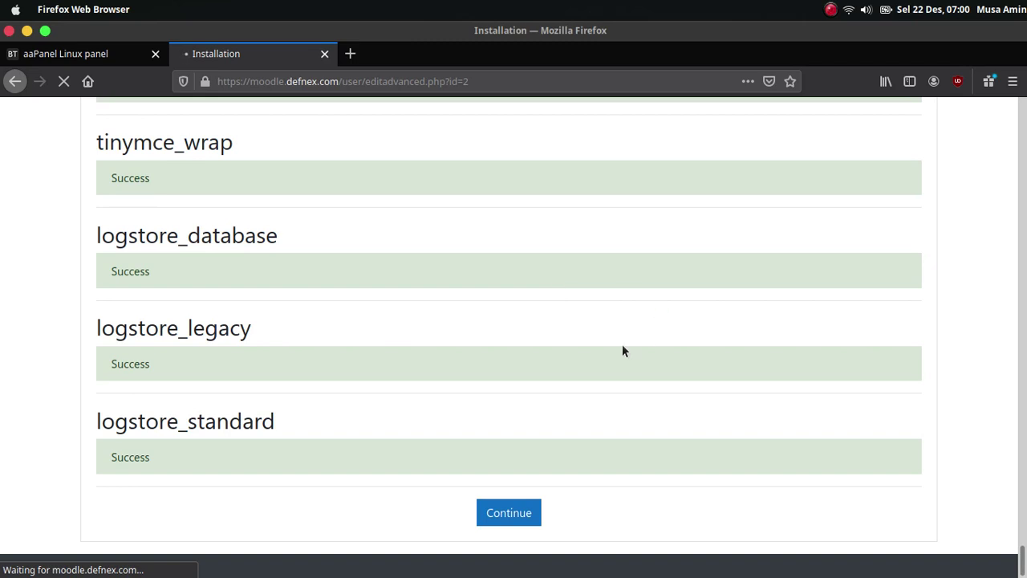
- Set a new administrator password in the admin profile, dismissing the browser's password suggestions
{"action": "scroll", "coordinate": [621, 355], "scroll_direction": "down", "scroll_amount": 3}
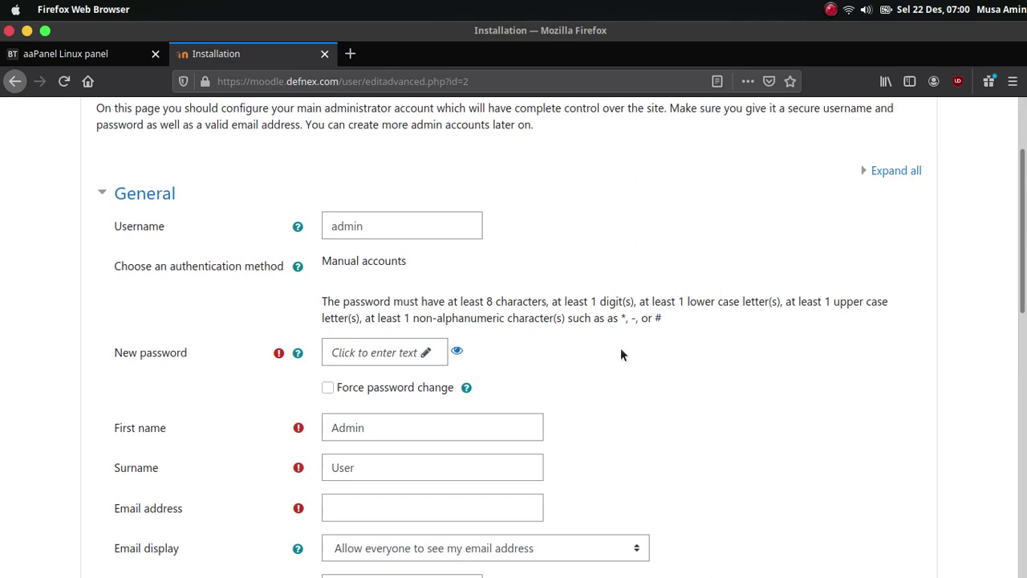
{"action": "scroll", "coordinate": [620, 347], "scroll_direction": "up", "scroll_amount": 2}
{"action": "scroll", "coordinate": [620, 347], "scroll_direction": "down", "scroll_amount": 2}
{"action": "scroll", "coordinate": [433, 256], "scroll_direction": "down", "scroll_amount": 1}
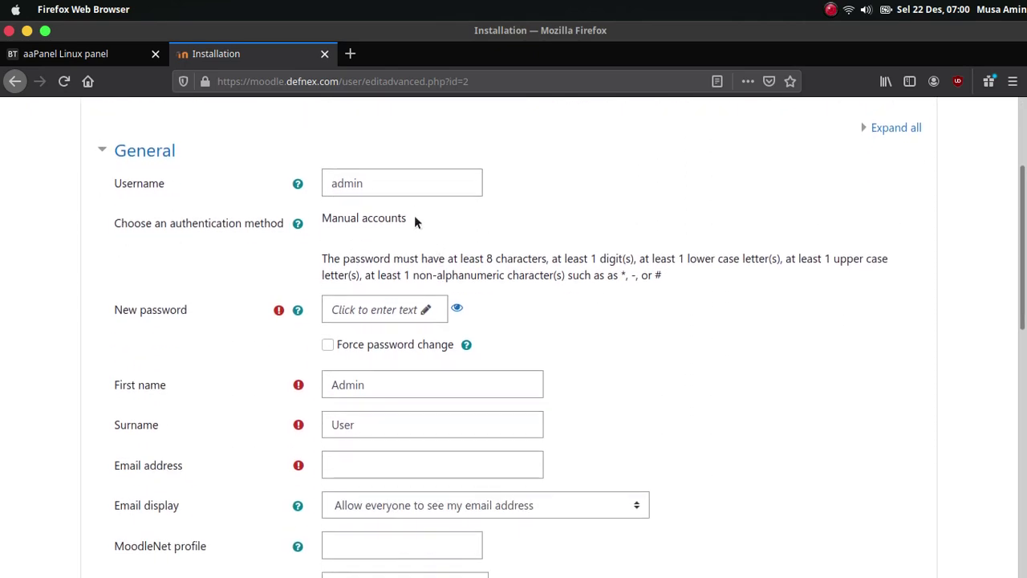
{"action": "left_click", "coordinate": [413, 178]}
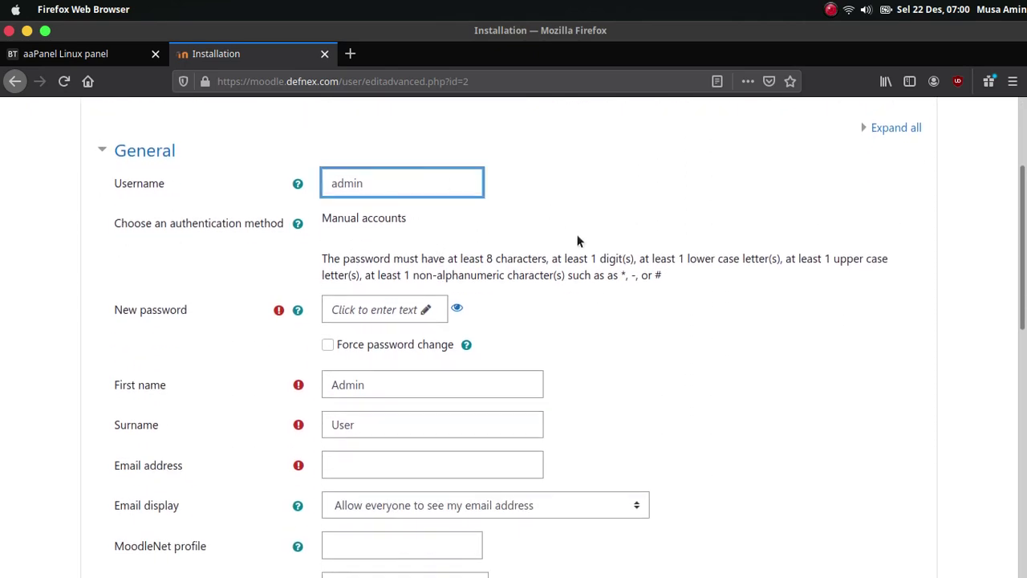
{"action": "scroll", "coordinate": [438, 261], "scroll_direction": "down", "scroll_amount": 3}
{"action": "left_click", "coordinate": [399, 178]}
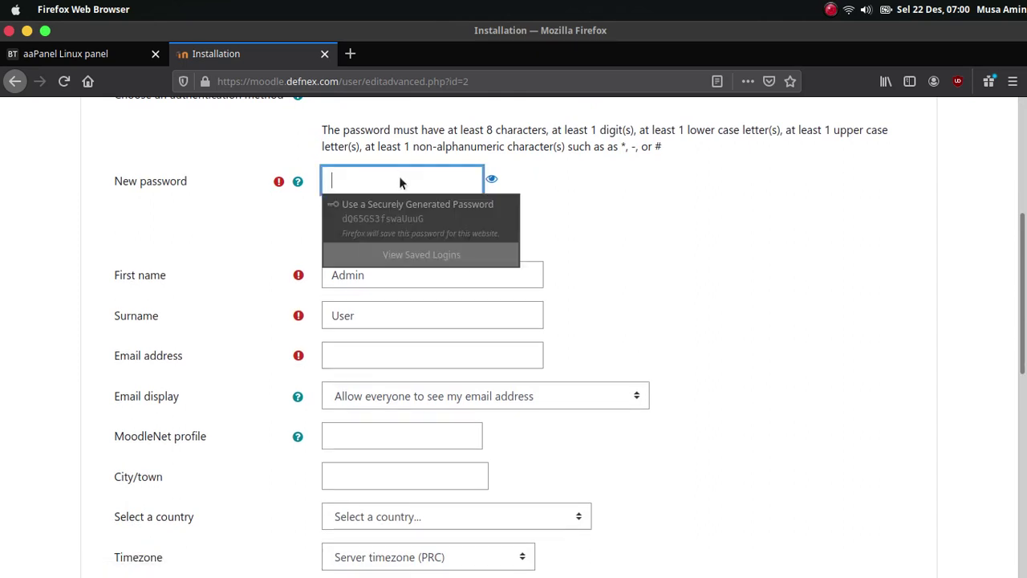
{"action": "key", "text": "Escape"}
{"action": "key", "text": "Escape"}
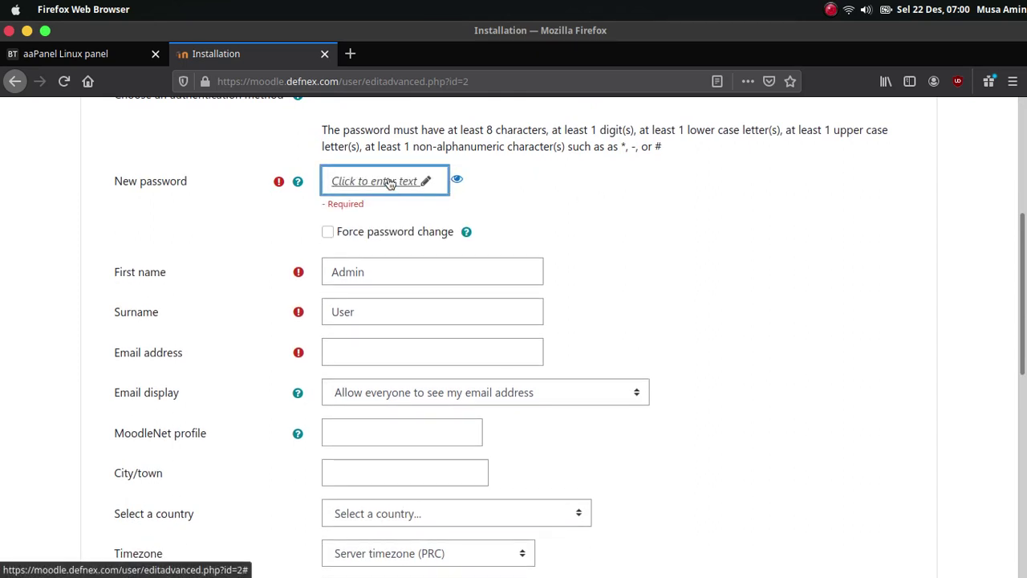
{"action": "left_click", "coordinate": [391, 184]}
{"action": "key", "text": "Escape"}
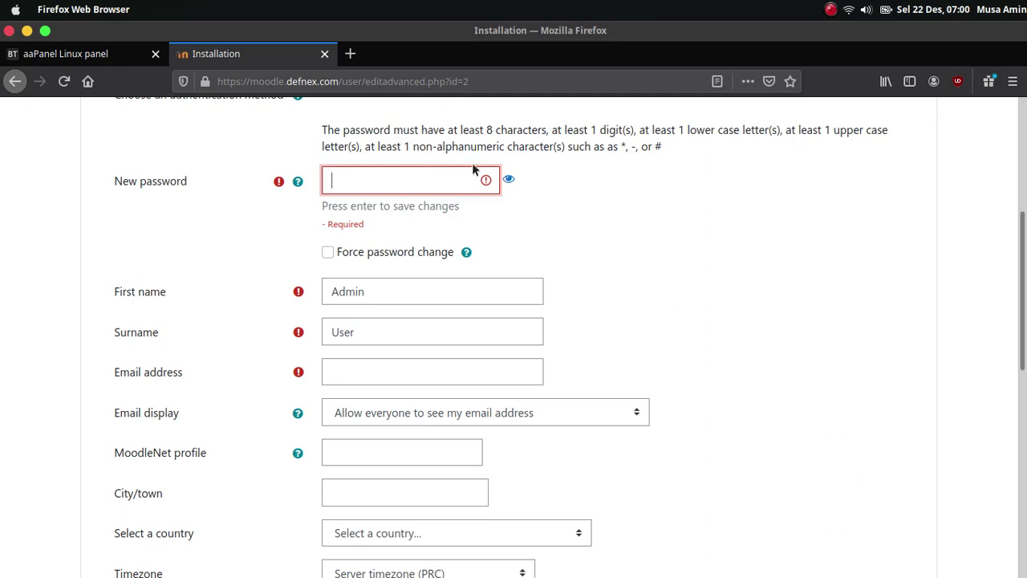
{"action": "left_click", "coordinate": [421, 180]}
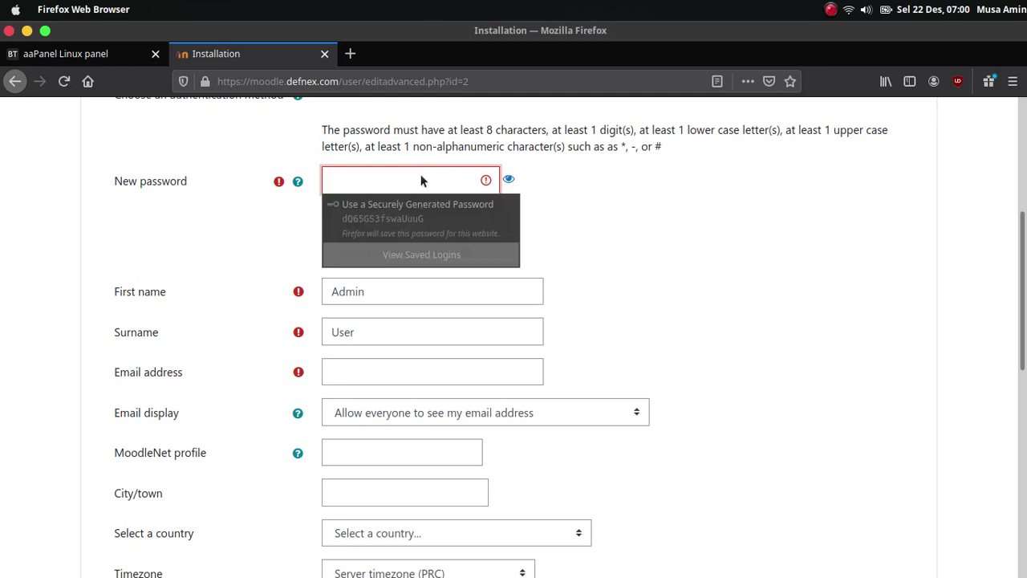
{"action": "type", "text": "•••••••"}
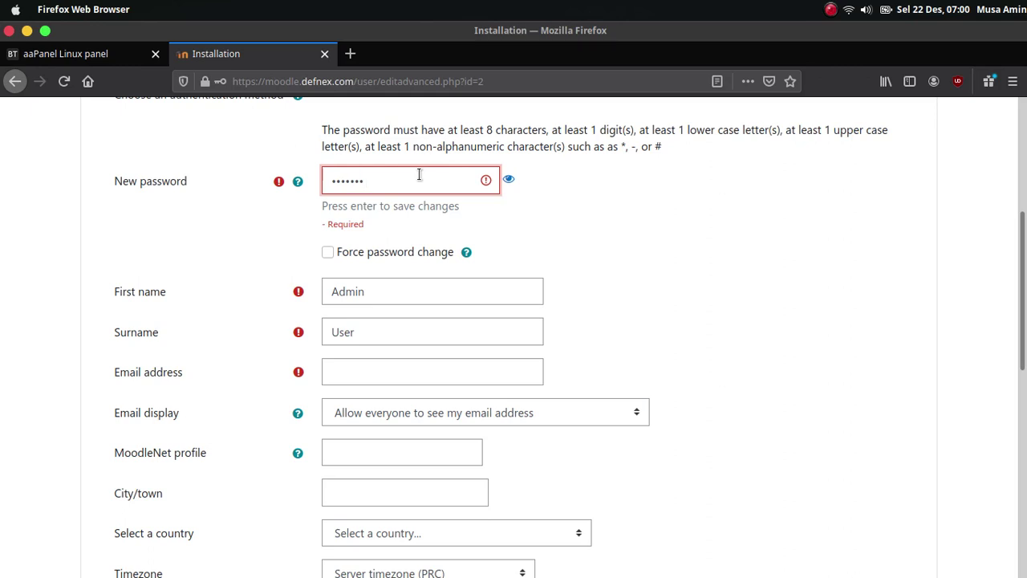
{"action": "type", "text": "•••••••"}
{"action": "key", "text": "Return"}
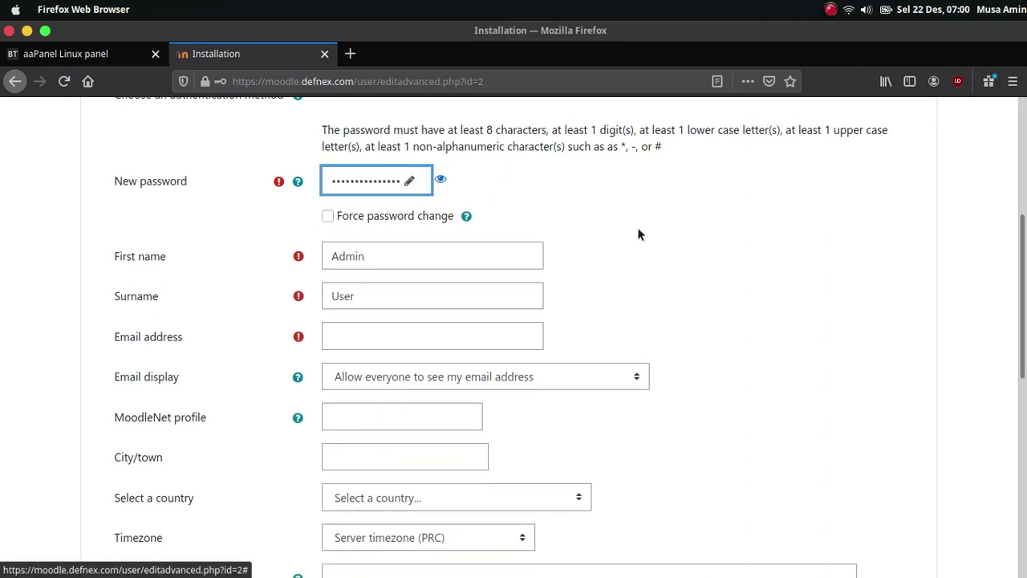
- Enter the administrator's e-mail address and submit the profile with Update profile
{"action": "scroll", "coordinate": [658, 267], "scroll_direction": "down", "scroll_amount": 1}
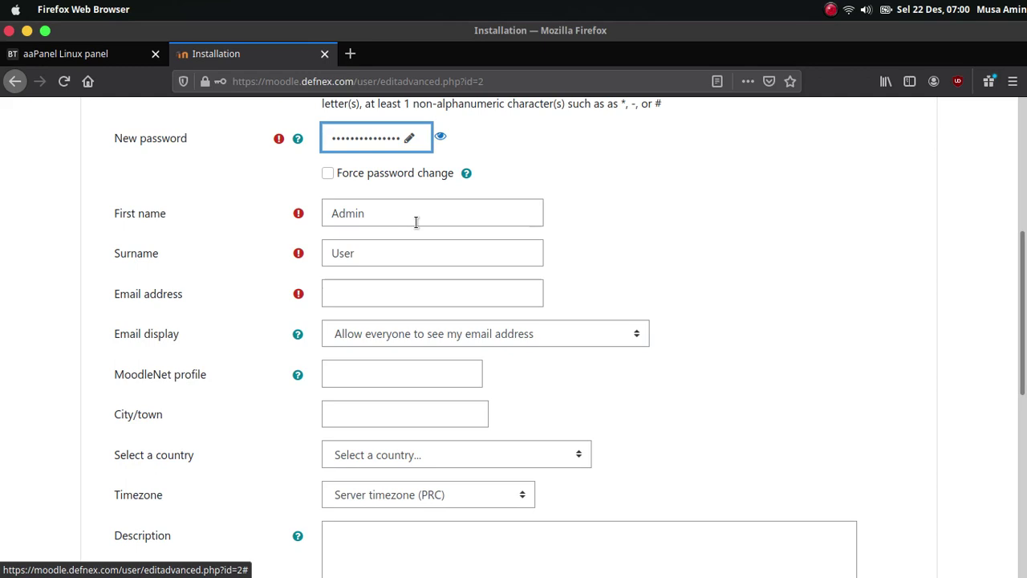
{"action": "left_click", "coordinate": [443, 290]}
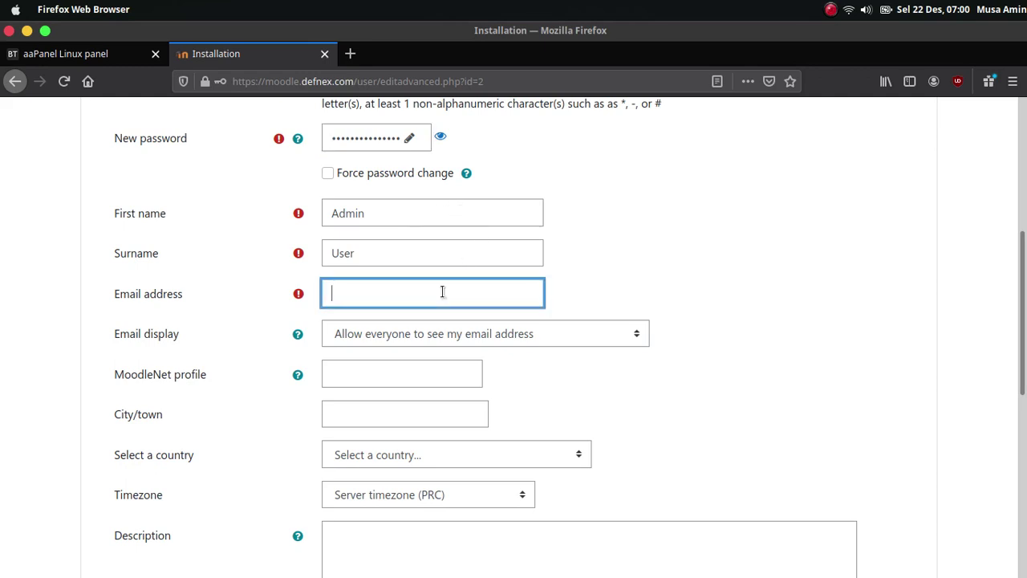
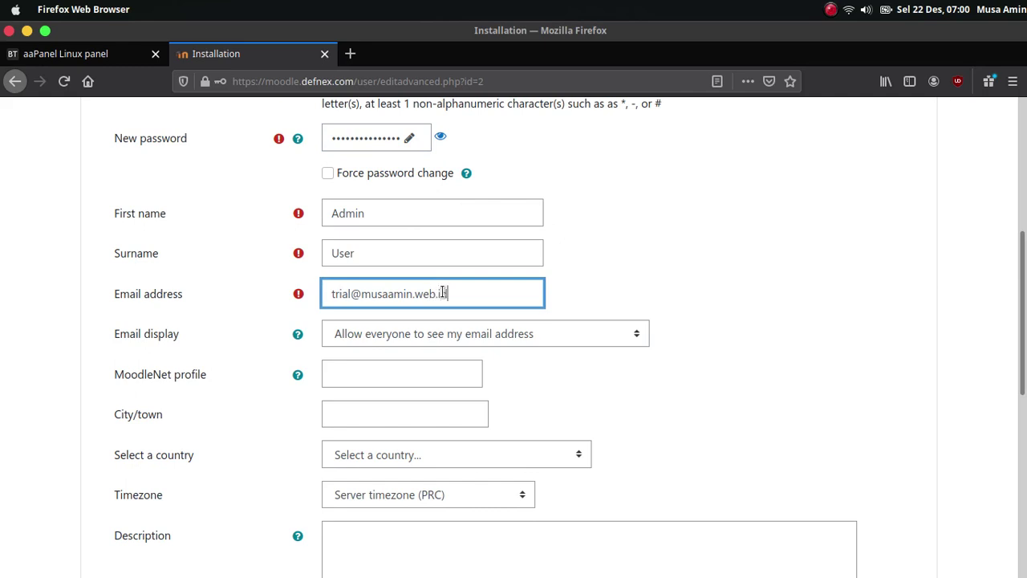
{"action": "scroll", "coordinate": [747, 361], "scroll_direction": "down", "scroll_amount": 10}
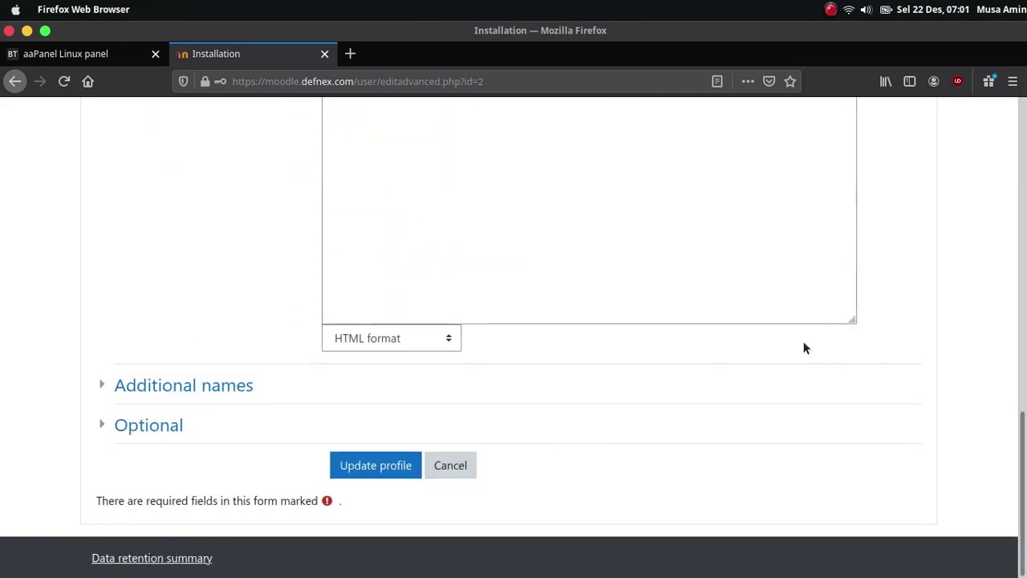
{"action": "left_click", "coordinate": [370, 464]}
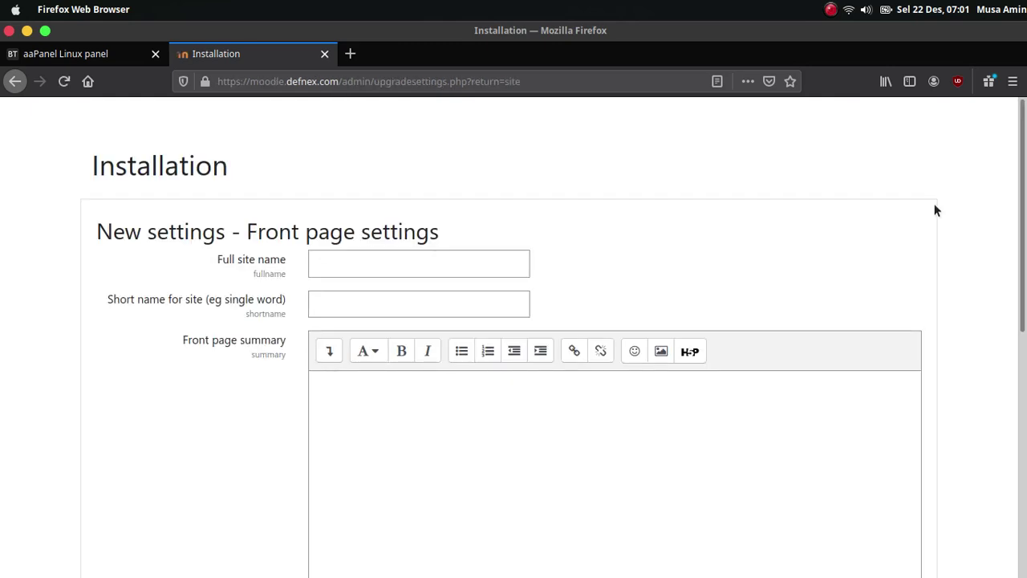
- Enter 'Moodle Defnex' as both the full site name and the short name
{"action": "left_click", "coordinate": [454, 269]}
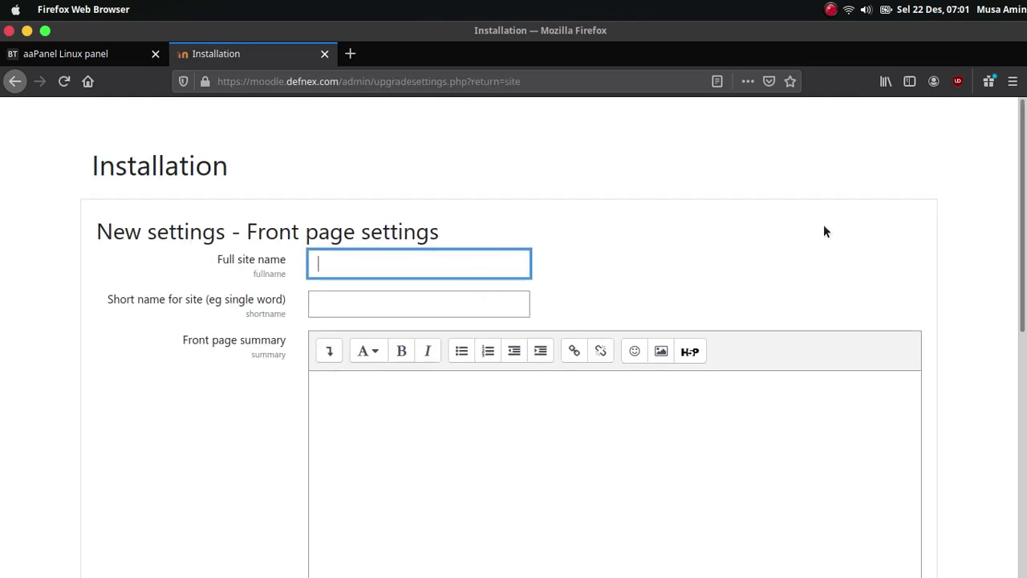
{"action": "type", "text": "Moodl"}
{"action": "key", "text": "BackSpace"}
{"action": "key", "text": "BackSpace"}
{"action": "type", "text": "d"}
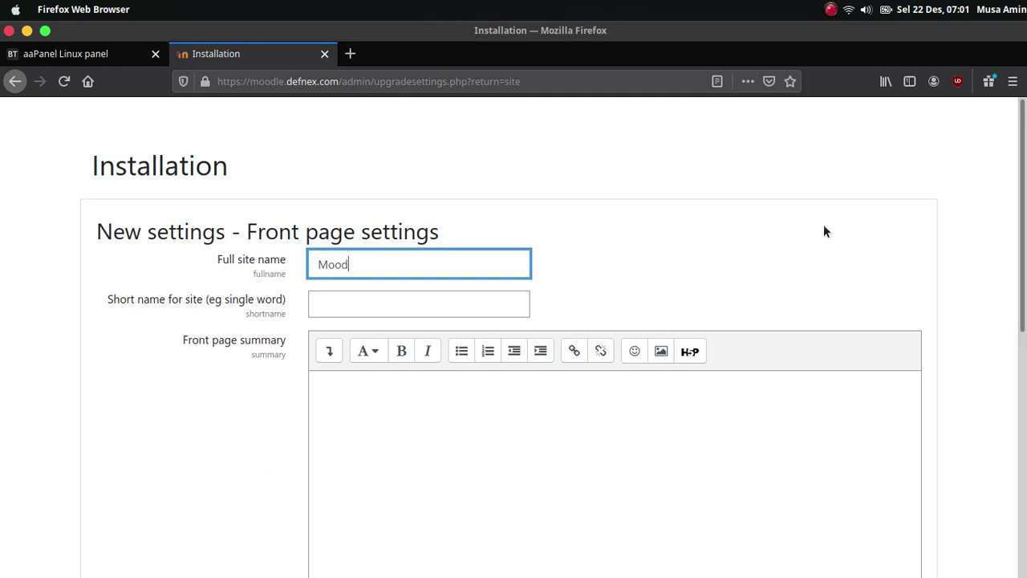
{"action": "type", "text": "le Defnex"}
{"action": "key", "text": "Tab"}
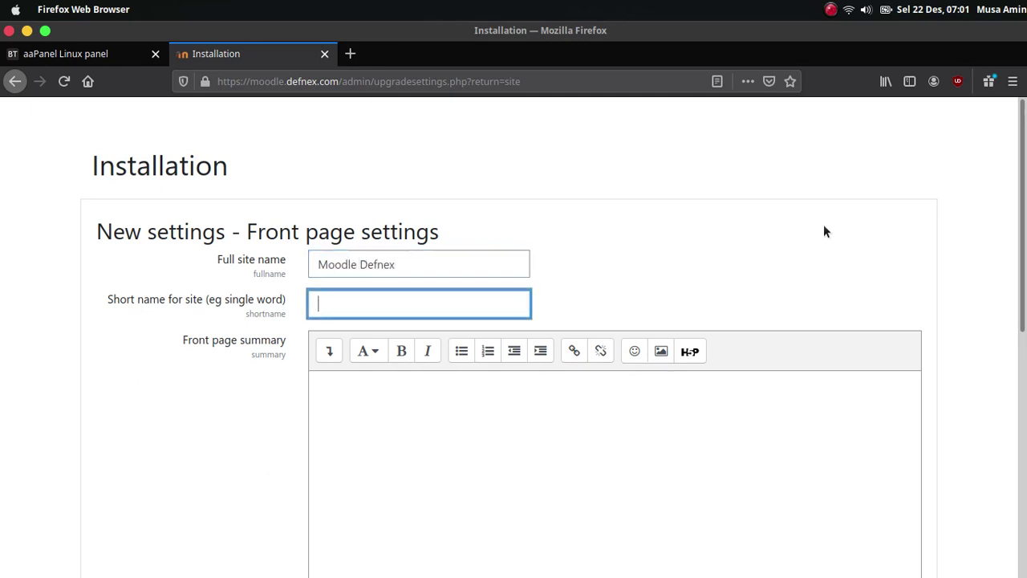
{"action": "type", "text": "Moodle Defbe"}
{"action": "key", "text": "BackSpace"}
{"action": "key", "text": "BackSpace"}
{"action": "type", "text": "ne"}
- Write 'Hello world' as the front page summary
{"action": "left_click", "coordinate": [488, 486]}
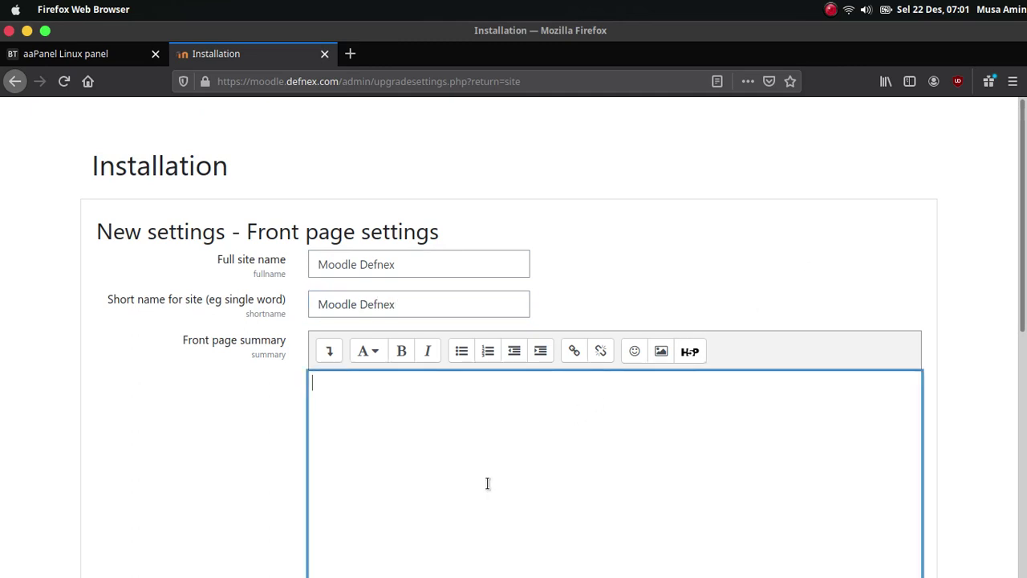
{"action": "scroll", "coordinate": [606, 378], "scroll_direction": "down", "scroll_amount": 3}
{"action": "type", "text": "H"}
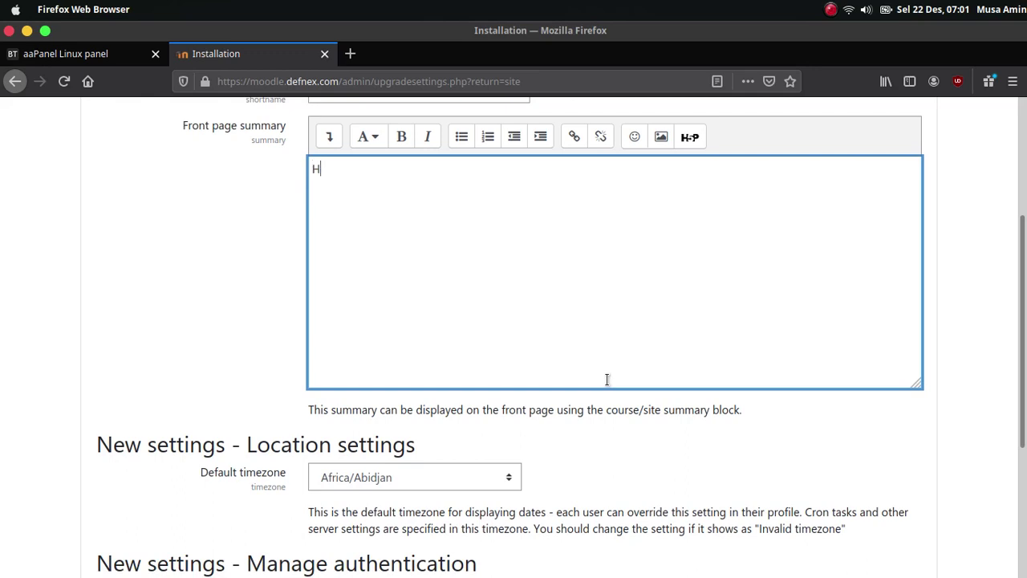
{"action": "type", "text": "ello word"}
{"action": "key", "text": "BackSpace"}
{"action": "type", "text": "ld"}
{"action": "scroll", "coordinate": [559, 357], "scroll_direction": "down", "scroll_amount": 3}
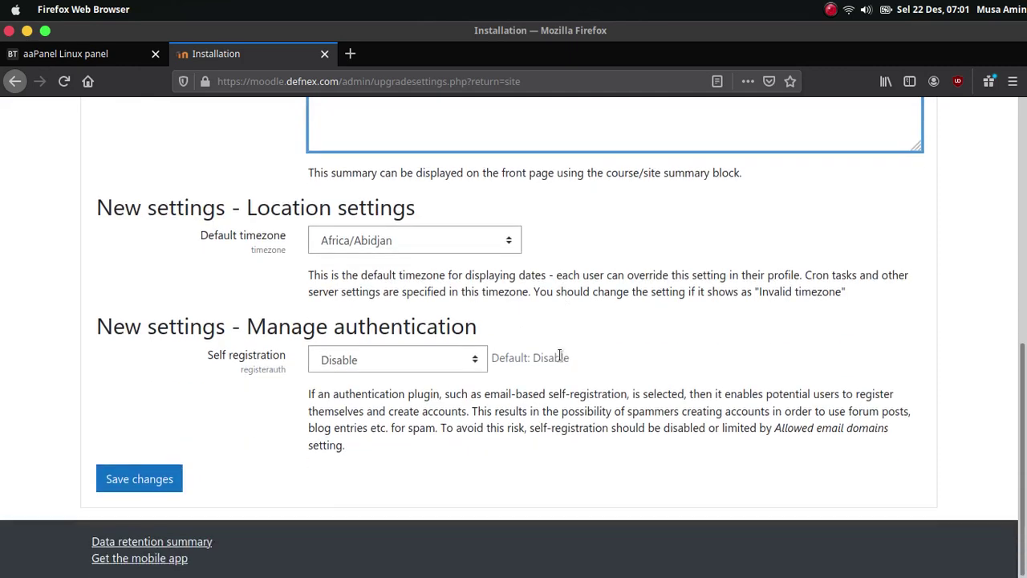
- Set the default timezone to Asia/Jakarta and save the front page settings
{"action": "left_click", "coordinate": [460, 240]}
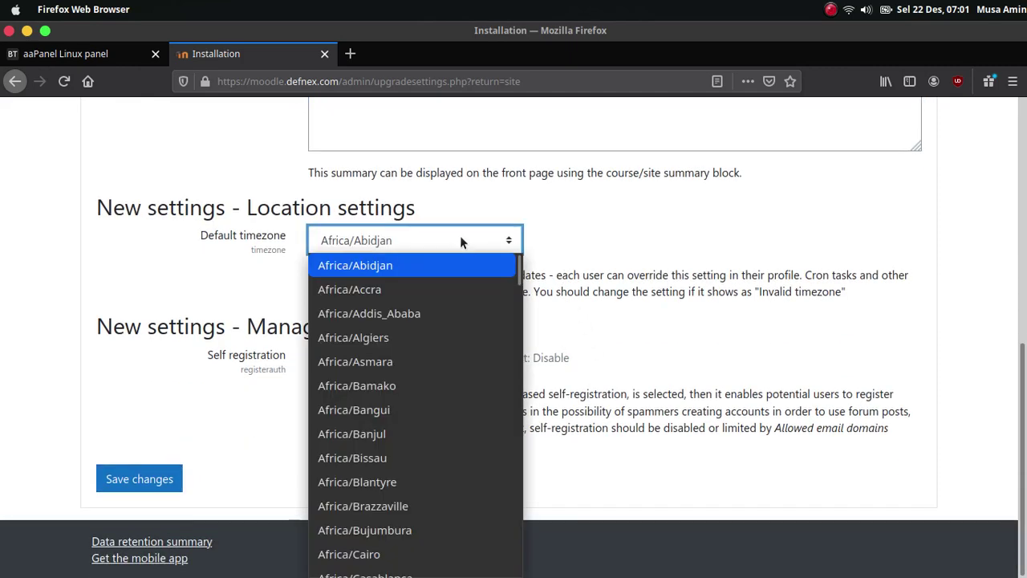
{"action": "key", "text": "i"}
{"action": "key", "text": "Down"}
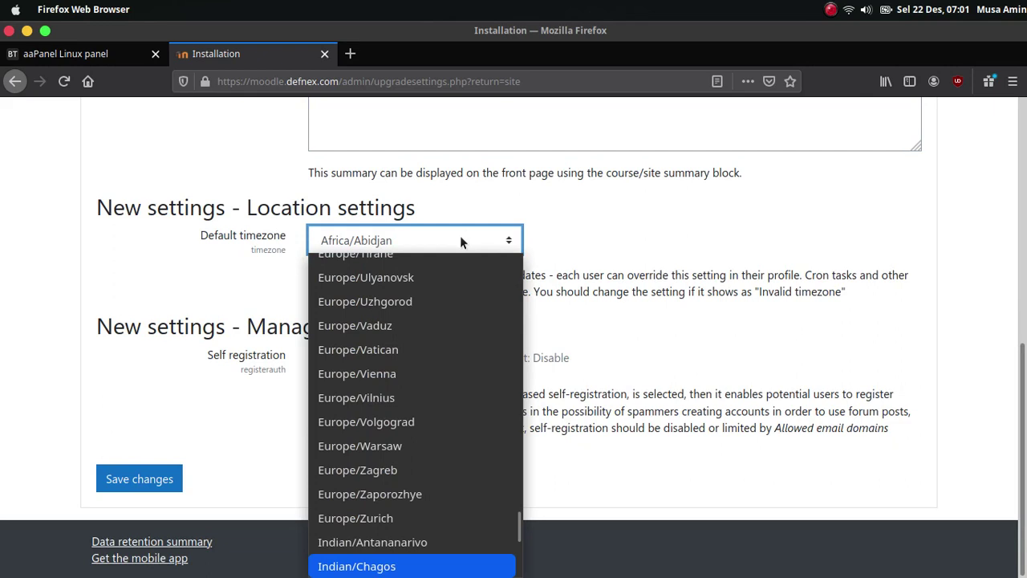
{"action": "scroll", "coordinate": [437, 349], "scroll_direction": "down", "scroll_amount": 7}
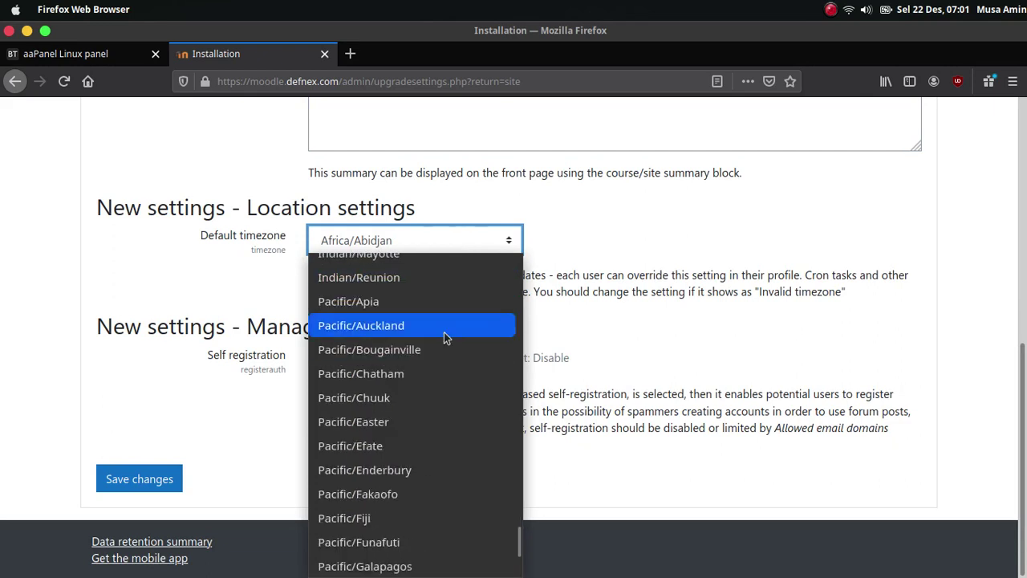
{"action": "key", "text": "a"}
{"action": "key", "text": "s"}
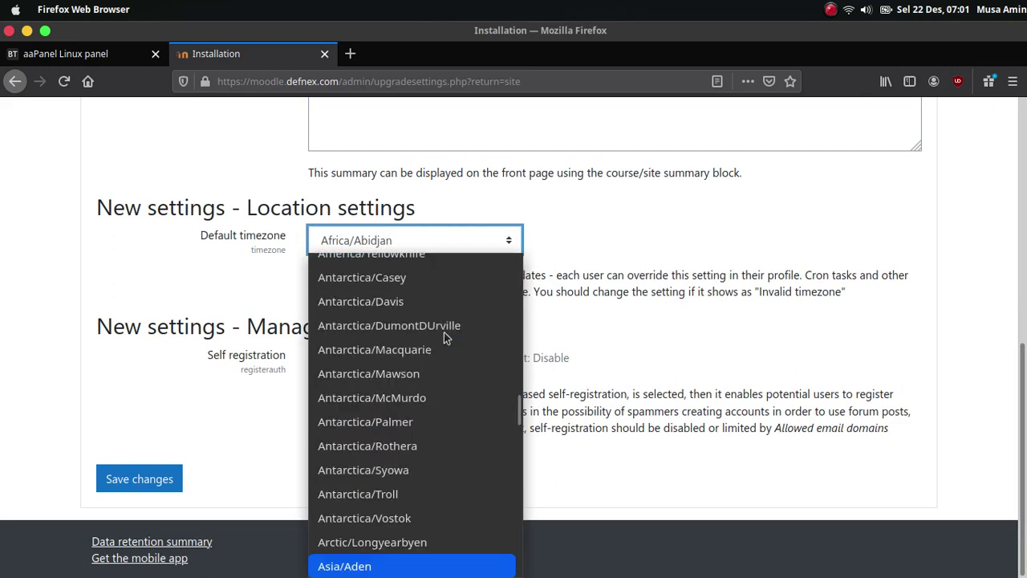
{"action": "scroll", "coordinate": [439, 395], "scroll_direction": "down", "scroll_amount": 20}
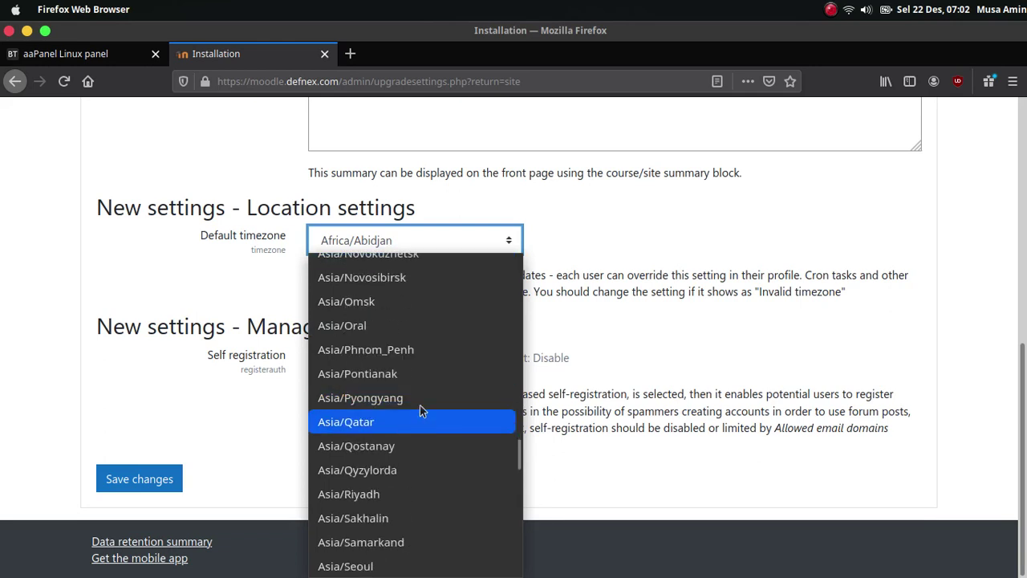
{"action": "scroll", "coordinate": [417, 468], "scroll_direction": "down", "scroll_amount": 1}
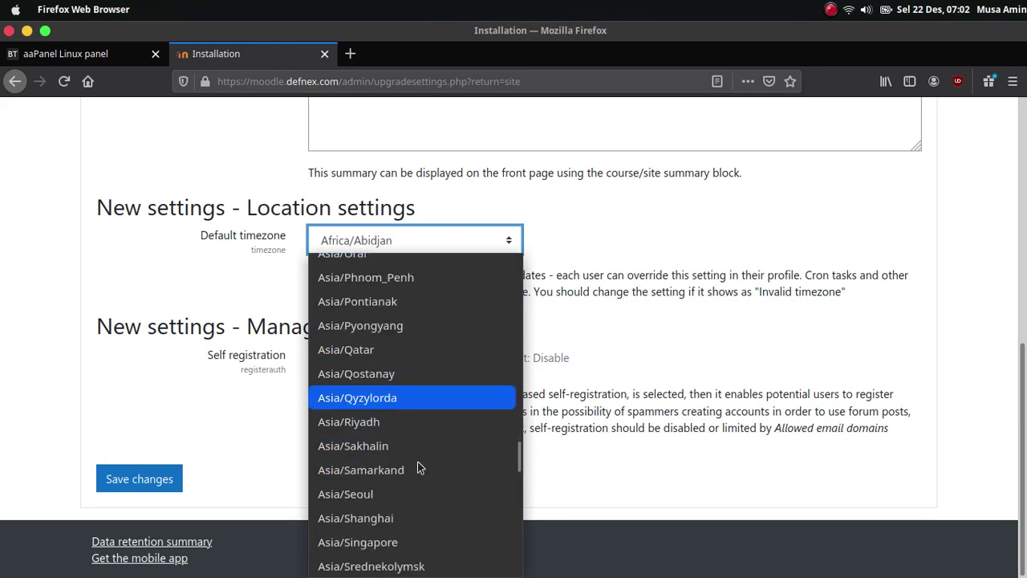
{"action": "scroll", "coordinate": [419, 437], "scroll_direction": "up", "scroll_amount": 5}
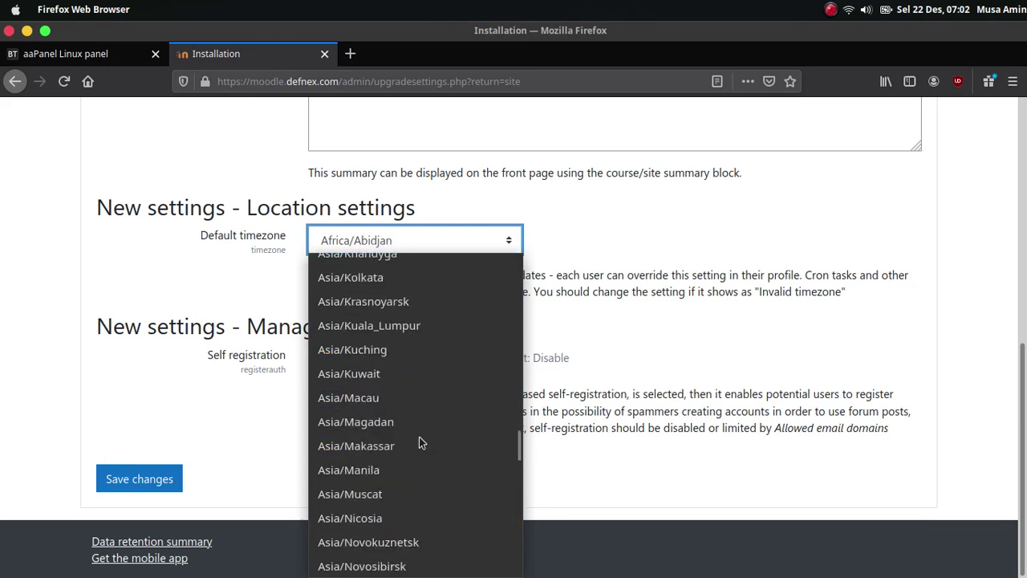
{"action": "scroll", "coordinate": [419, 436], "scroll_direction": "up", "scroll_amount": 3}
{"action": "left_click", "coordinate": [415, 375]}
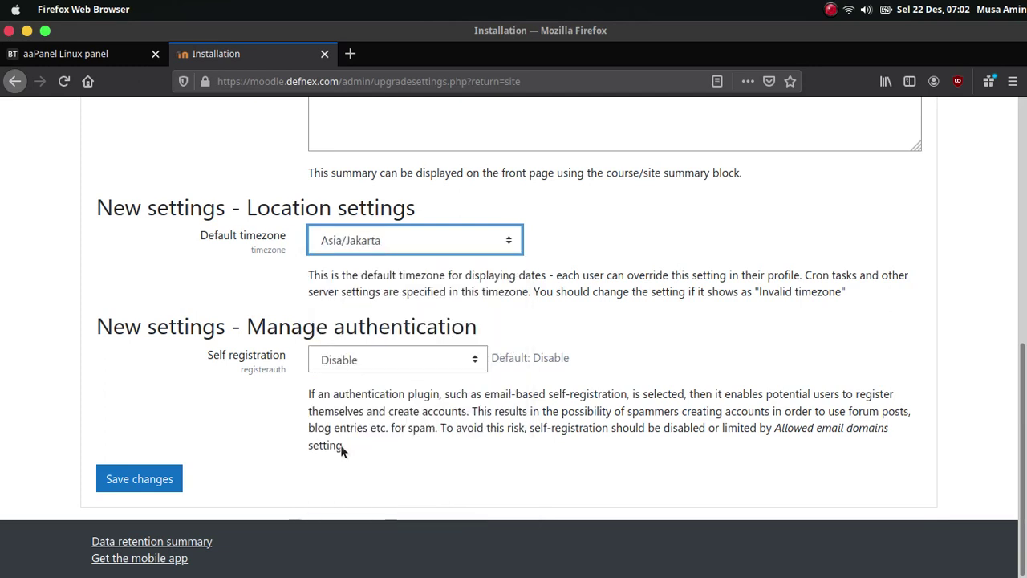
{"action": "left_click", "coordinate": [151, 487]}
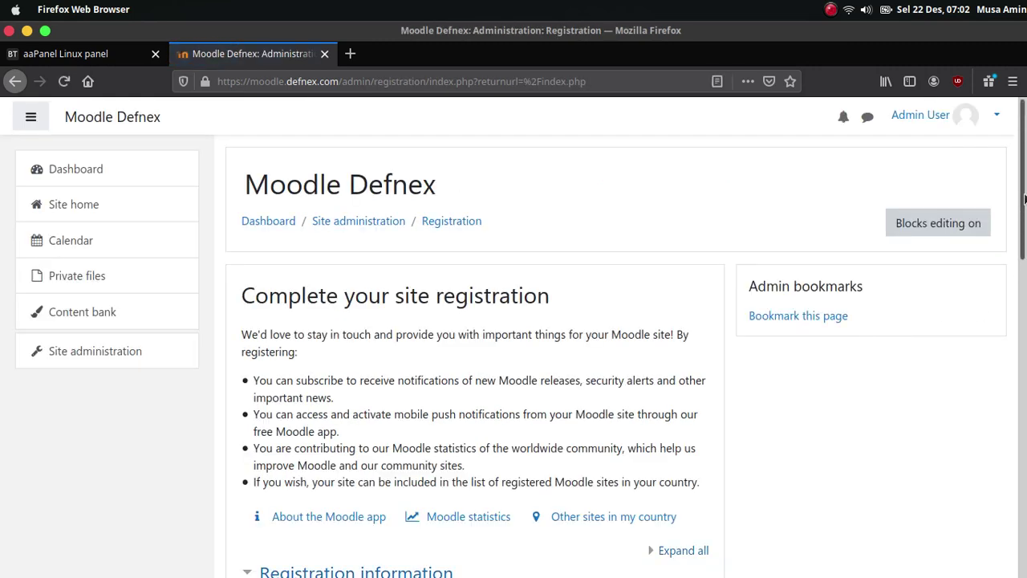
- Open the Moodle Defnex site home, then bring the terminal with aaPanel's details forward
{"action": "left_click", "coordinate": [77, 206]}
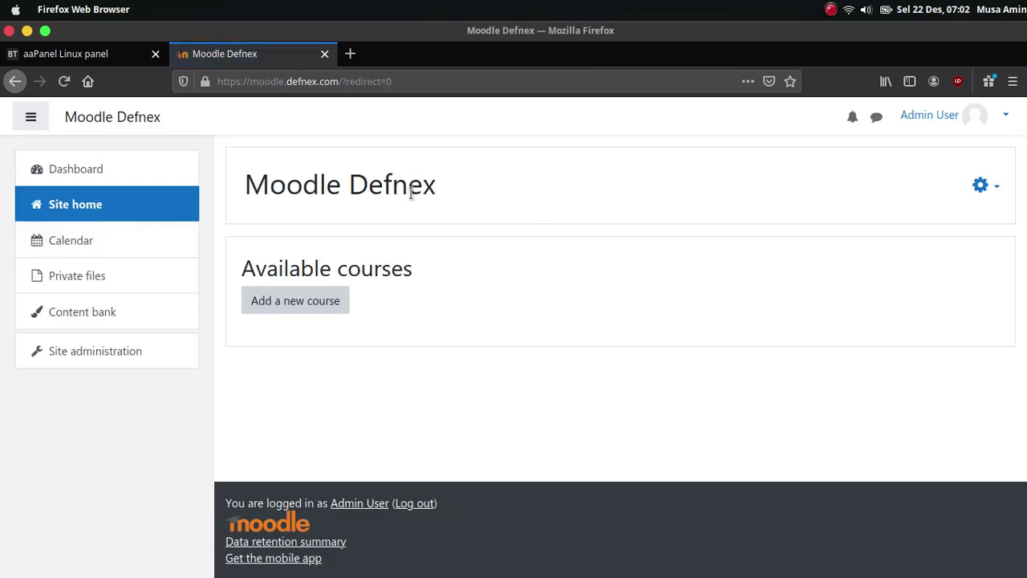
{"action": "mouse_move", "coordinate": [482, 571]}
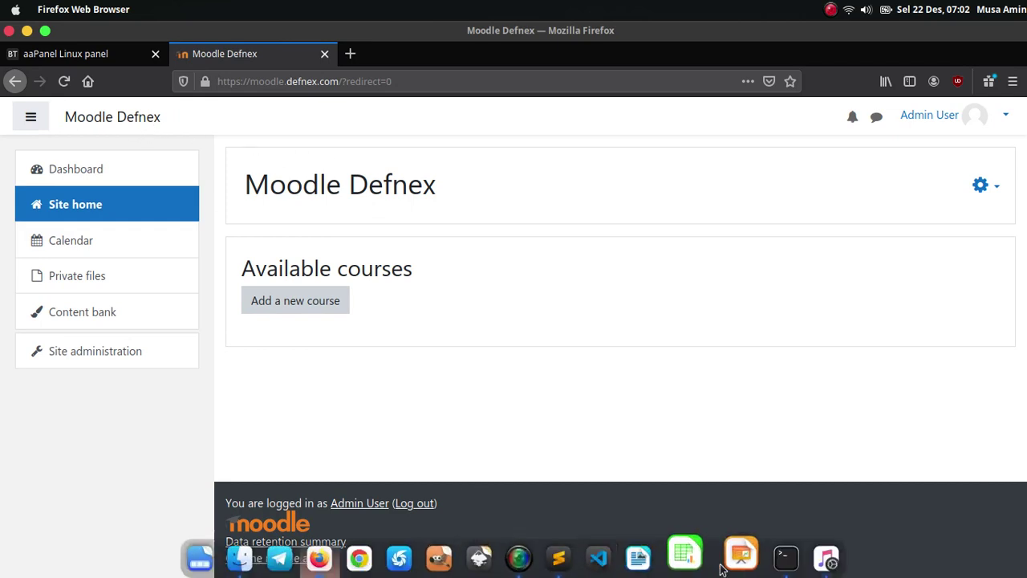
{"action": "left_click", "coordinate": [774, 556]}
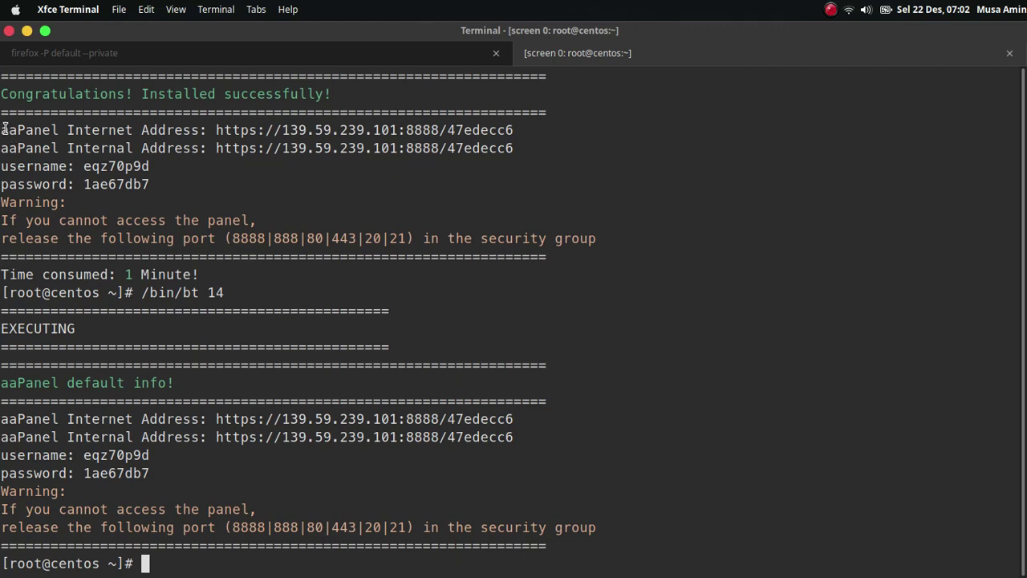
- Review the aaPanel address and login lines in the terminal, then return to Firefox
{"action": "left_click_drag", "start_coordinate": [2, 128], "coordinate": [149, 185]}
{"action": "left_click", "coordinate": [224, 230]}
{"action": "mouse_move", "coordinate": [381, 566]}
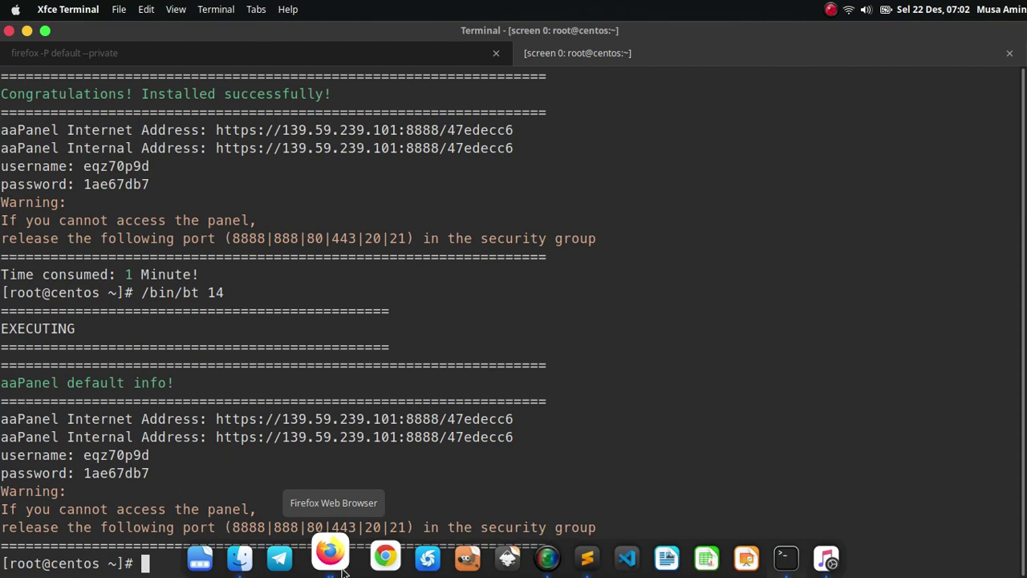
{"action": "left_click", "coordinate": [330, 553]}
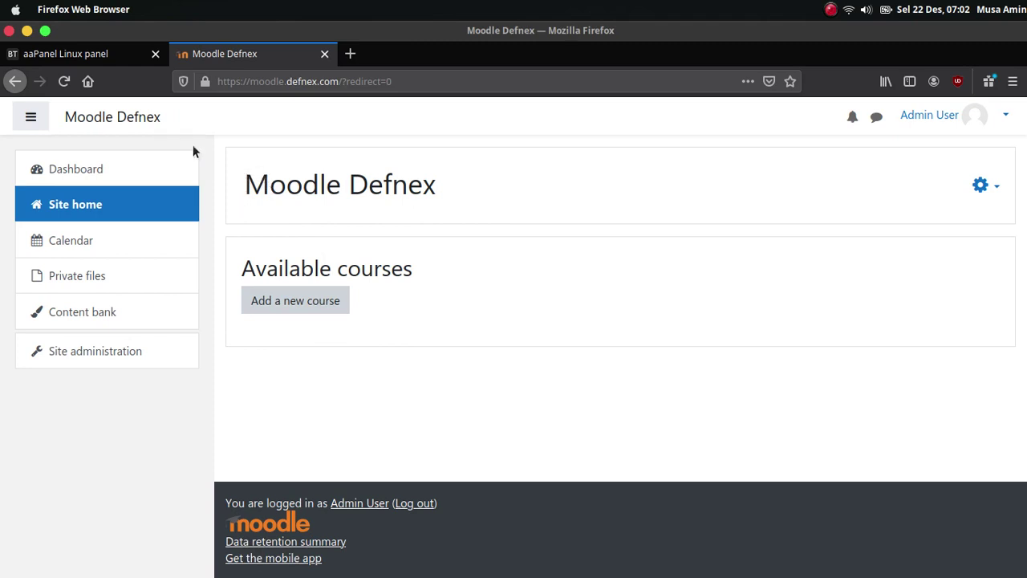
- Show the aaPanel home dashboard scrolled to the top with its status overview
{"action": "left_click", "coordinate": [102, 62]}
{"action": "scroll", "coordinate": [431, 266], "scroll_direction": "up", "scroll_amount": 3}
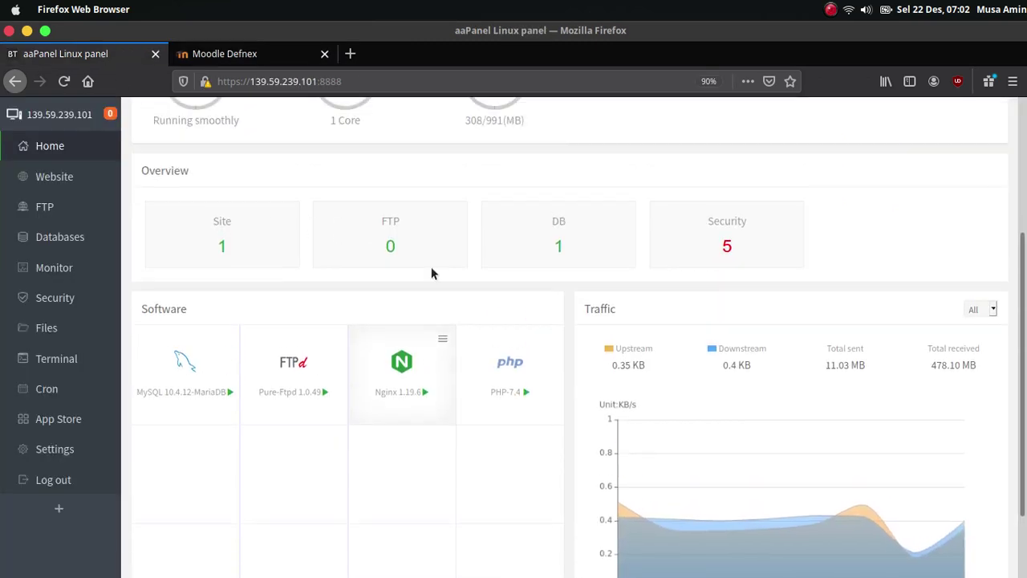
{"action": "scroll", "coordinate": [352, 342], "scroll_direction": "up", "scroll_amount": 1}
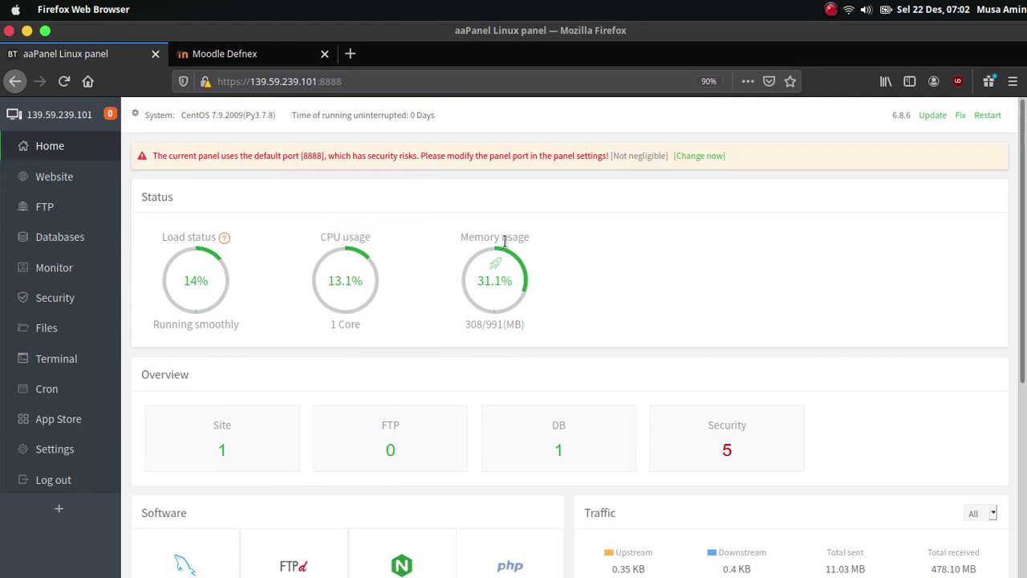
{"action": "mouse_move", "coordinate": [401, 571]}
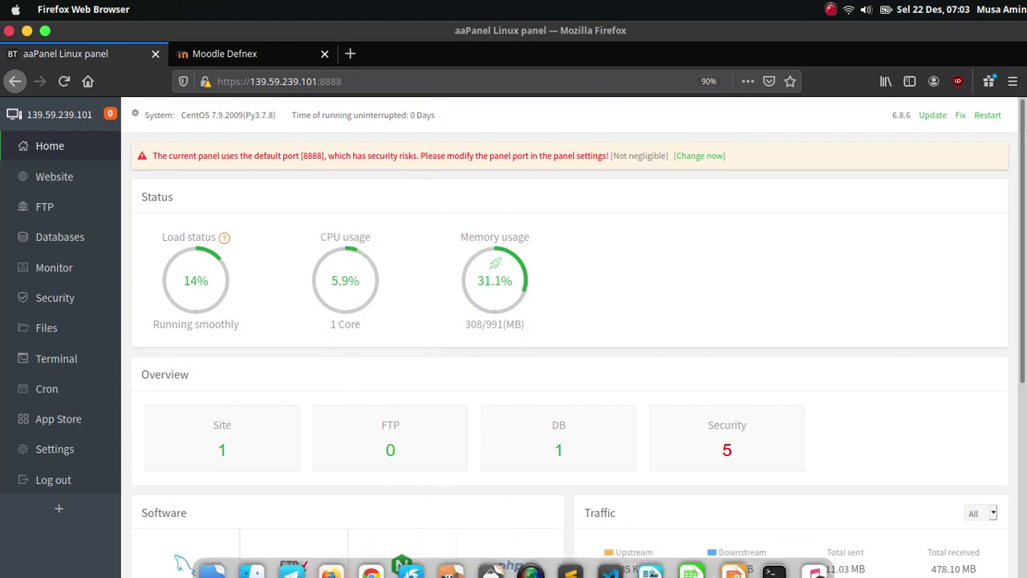